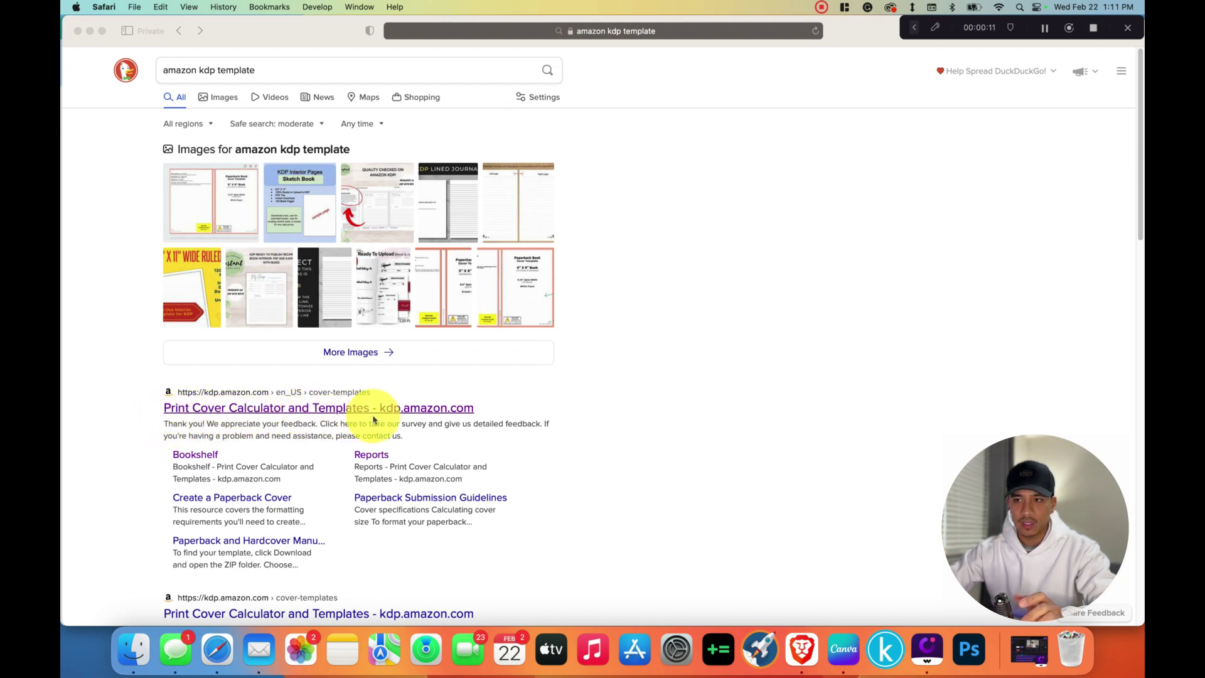
Step: In the KDP cover calculator, choose Paperback, Black & white interior, White paper and Left to Right
{"action": "left_click", "coordinate": [285, 408]}
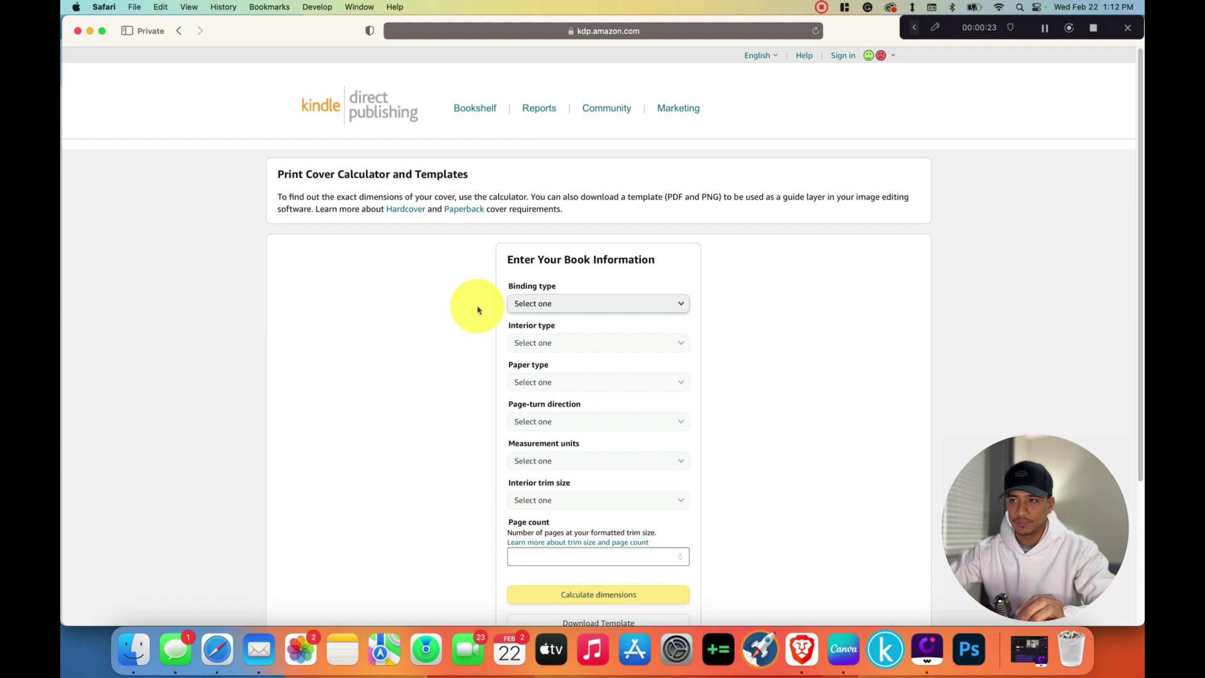
{"action": "left_click", "coordinate": [531, 304]}
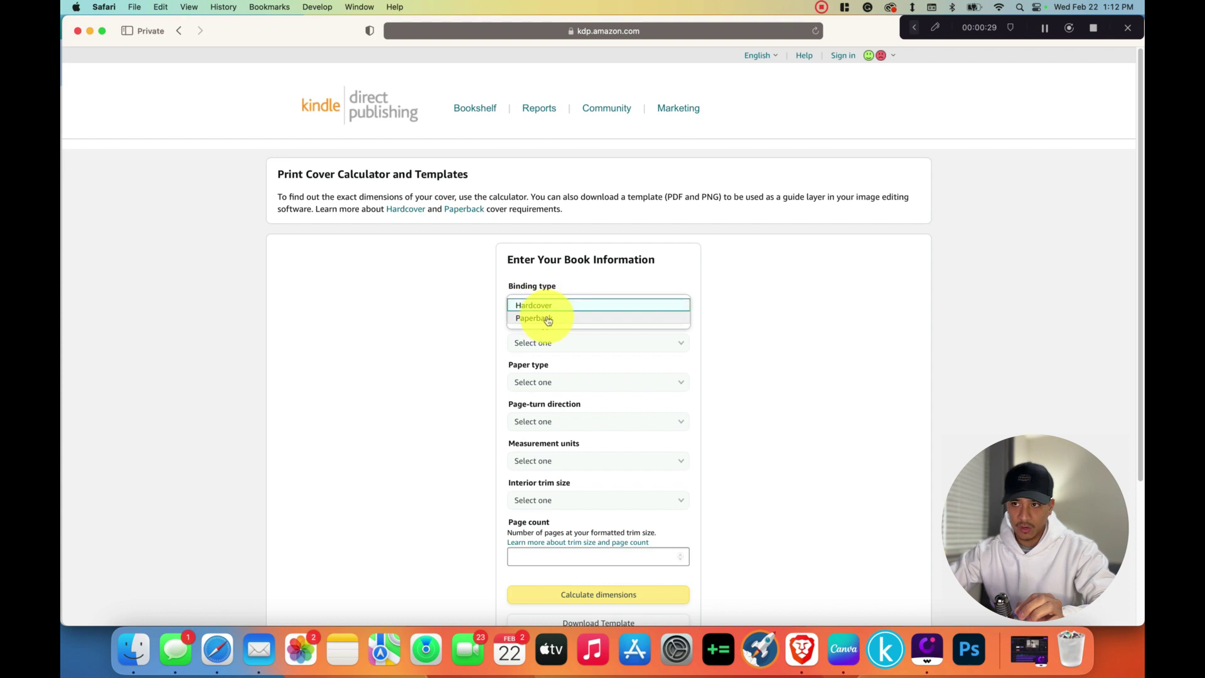
{"action": "left_click", "coordinate": [542, 319]}
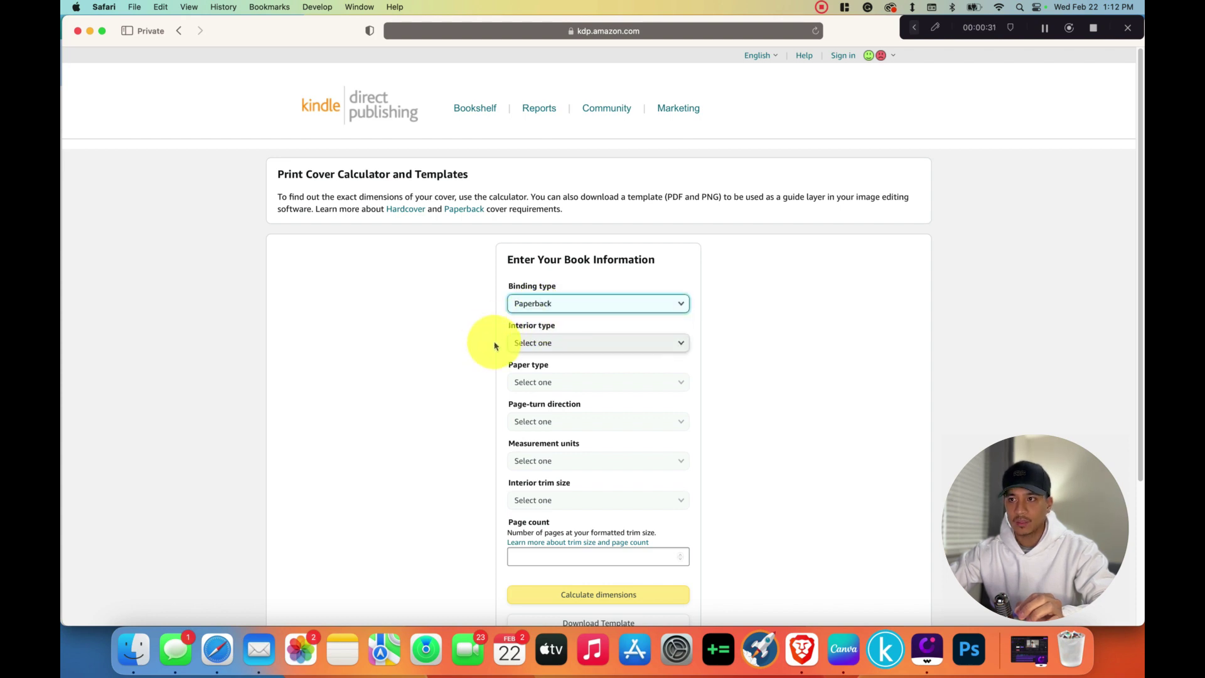
{"action": "scroll", "coordinate": [494, 346], "scroll_direction": "down", "scroll_amount": 2}
{"action": "left_click", "coordinate": [555, 271]}
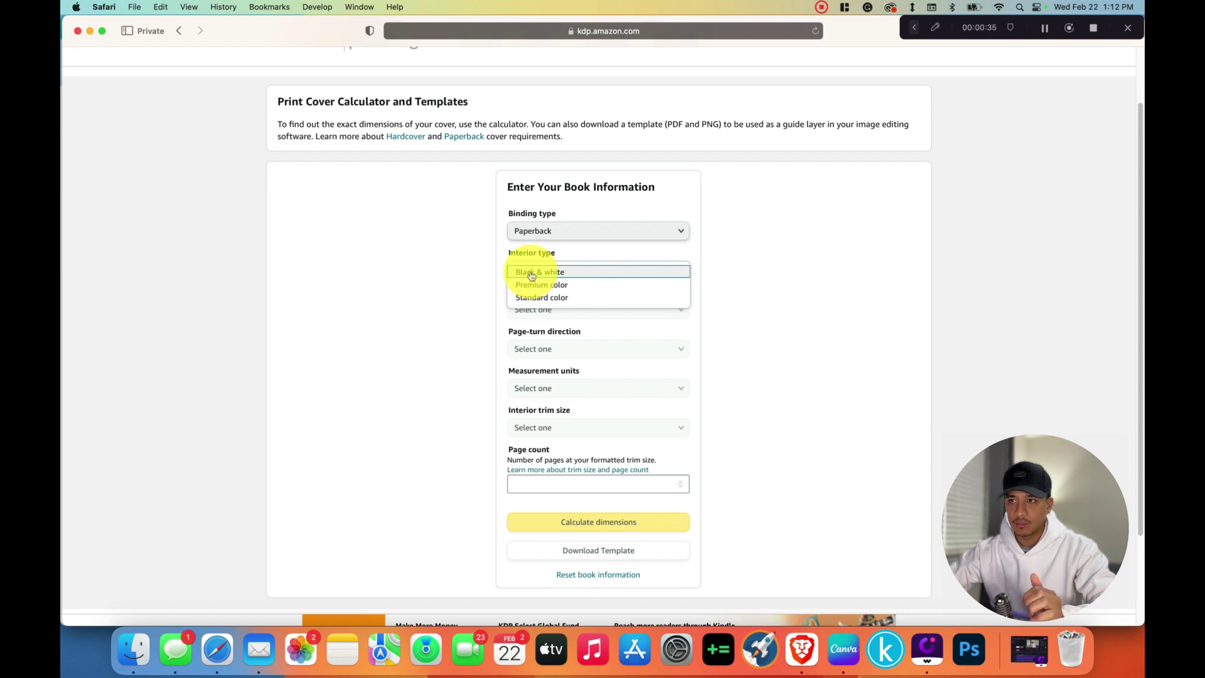
{"action": "left_click", "coordinate": [531, 274]}
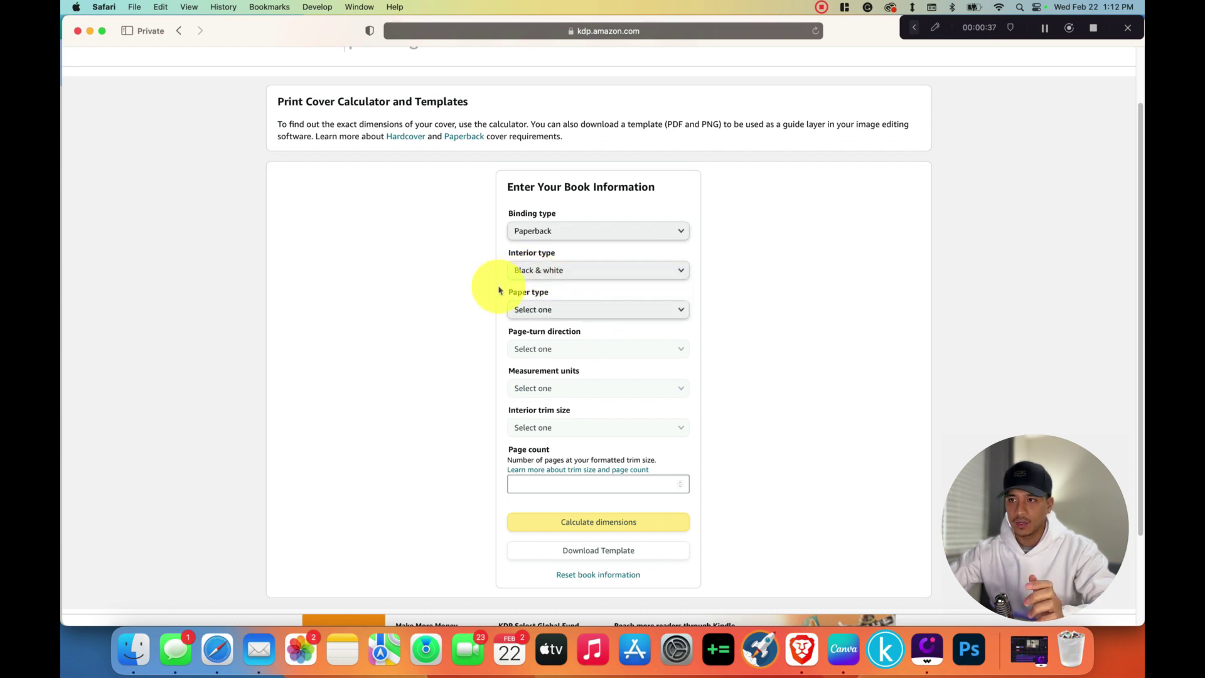
{"action": "left_click", "coordinate": [531, 311]}
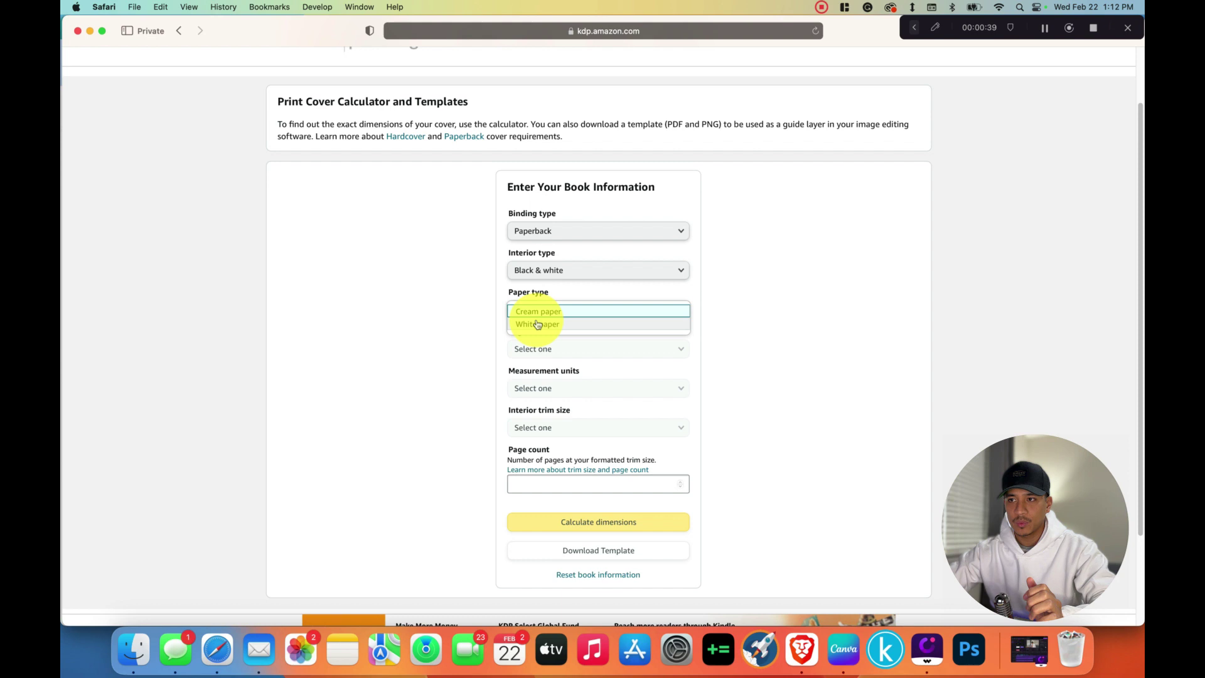
{"action": "left_click", "coordinate": [537, 324]}
{"action": "left_click", "coordinate": [544, 350]}
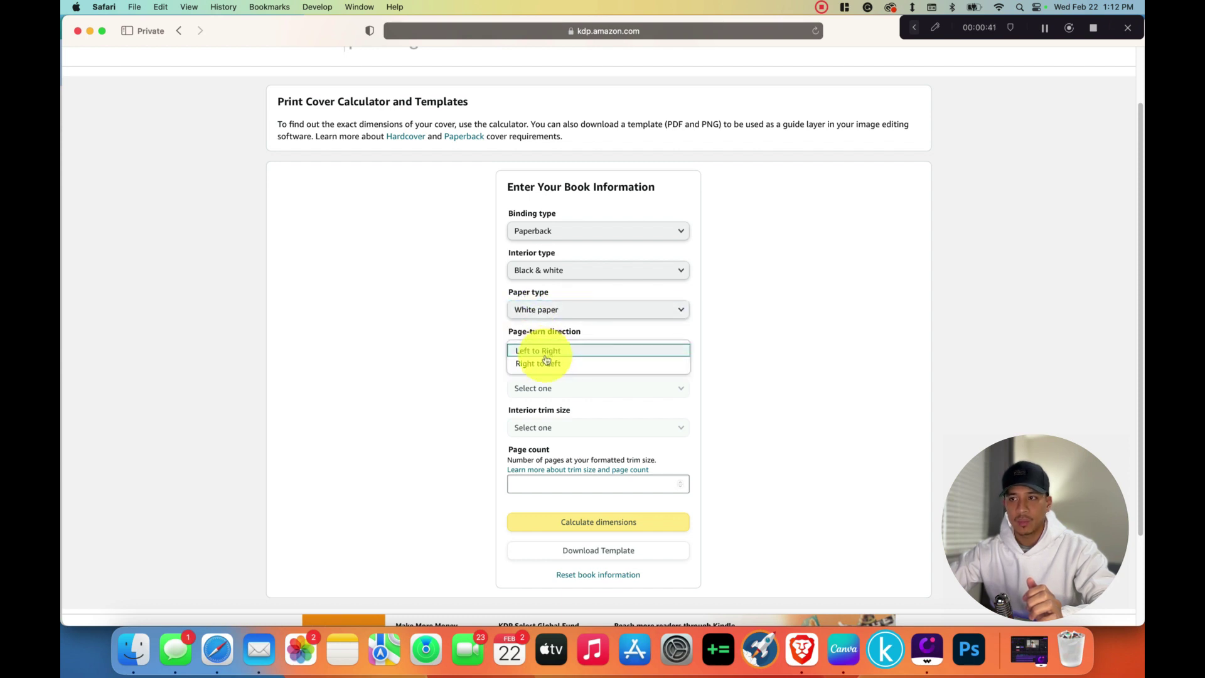
{"action": "left_click", "coordinate": [551, 357]}
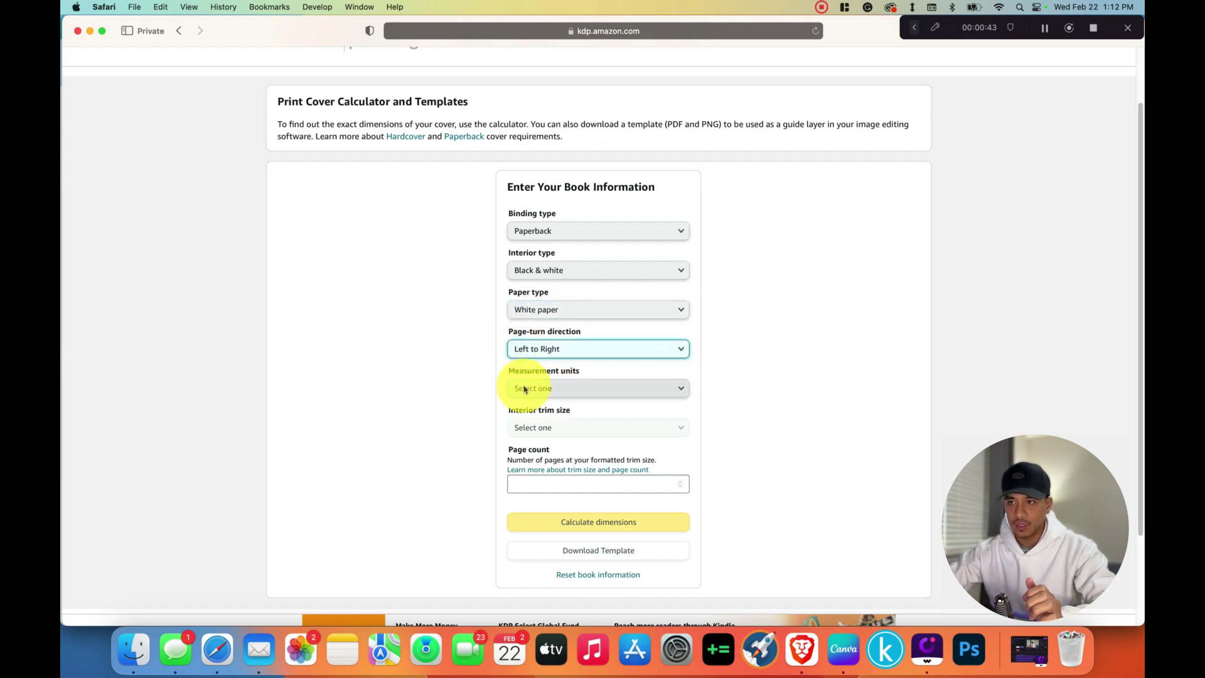
Step: Set Inches, the 6 x 9 in trim size and 120 pages, then calculate dimensions
{"action": "left_click", "coordinate": [524, 388]}
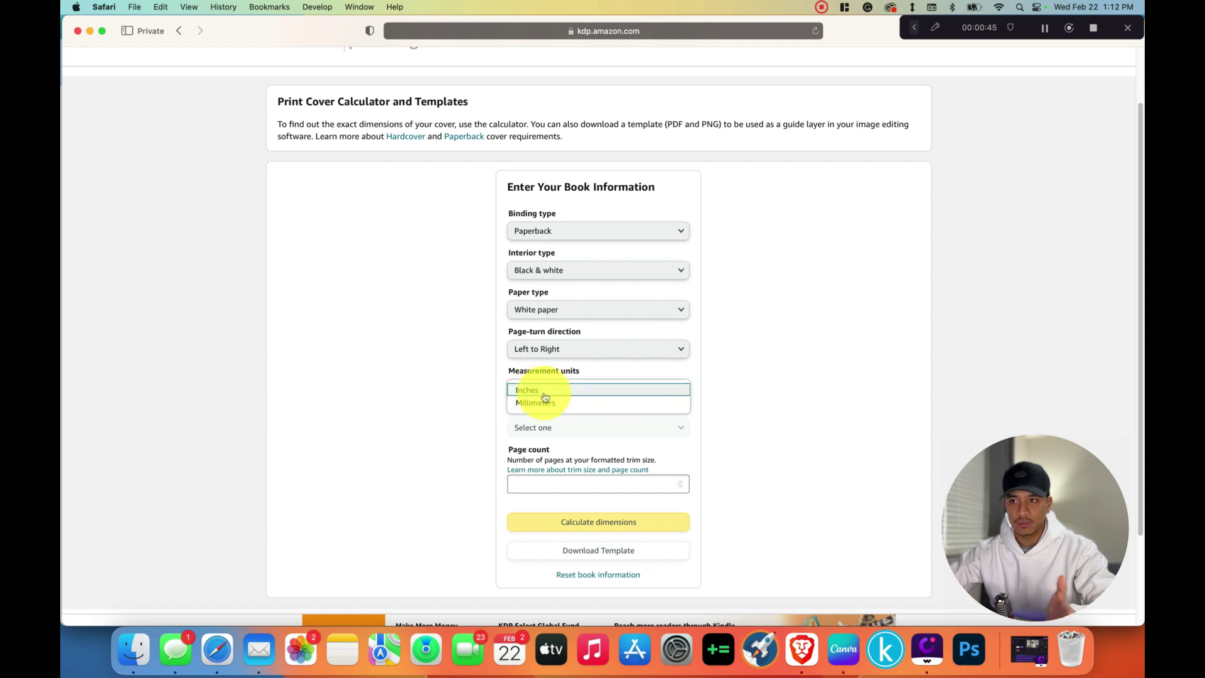
{"action": "left_click", "coordinate": [542, 391]}
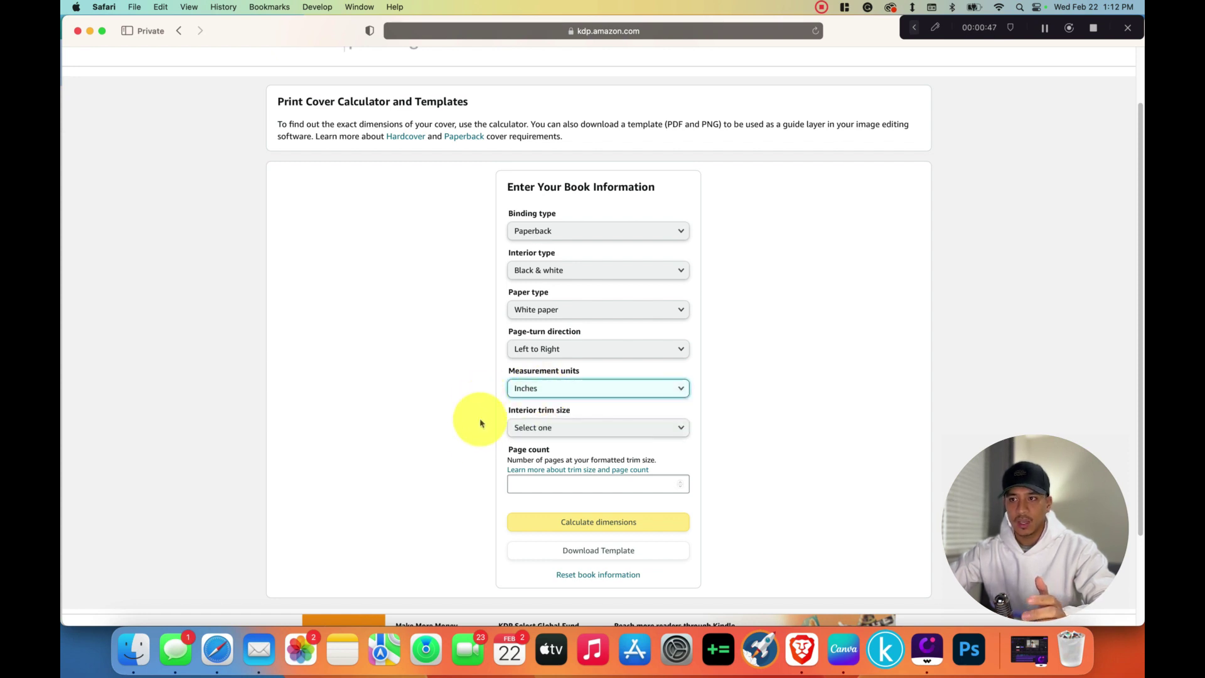
{"action": "left_click", "coordinate": [535, 430]}
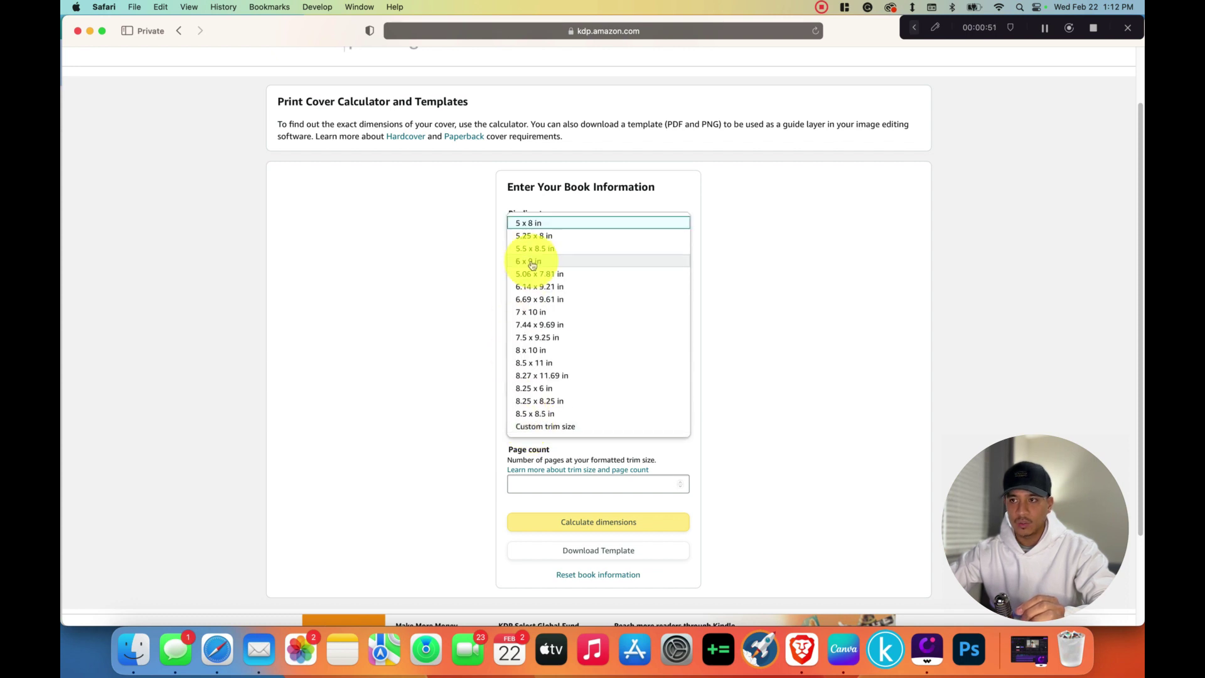
{"action": "left_click", "coordinate": [564, 267]}
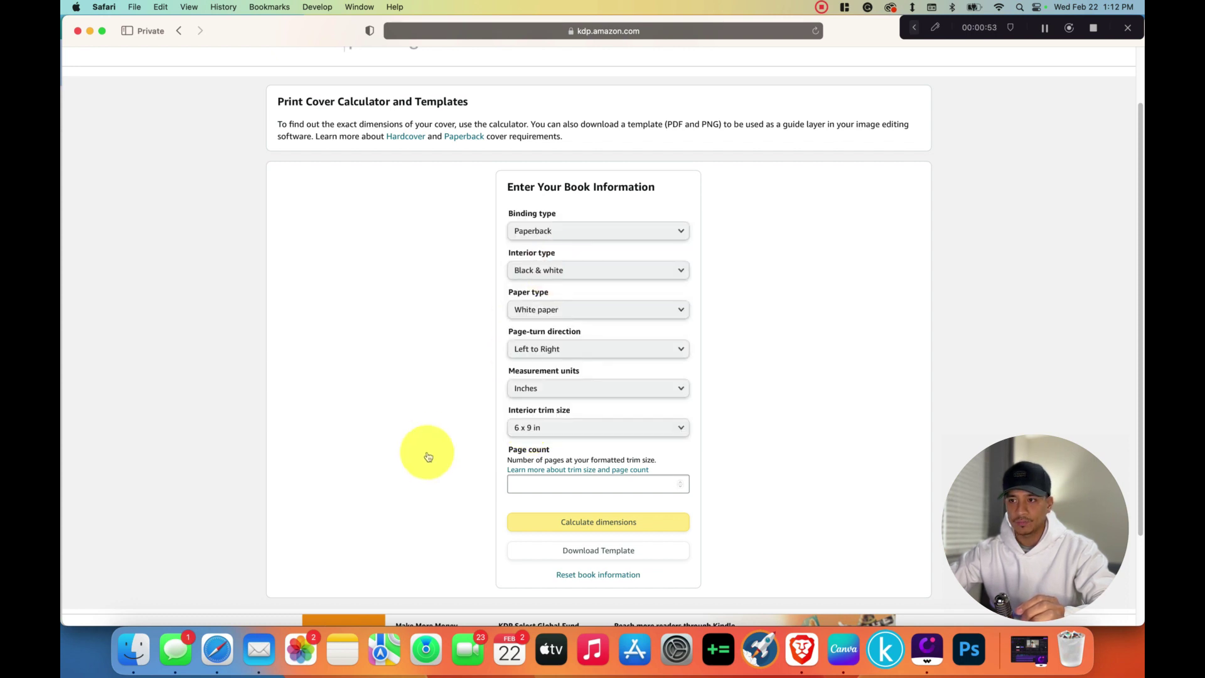
{"action": "left_click", "coordinate": [651, 484]}
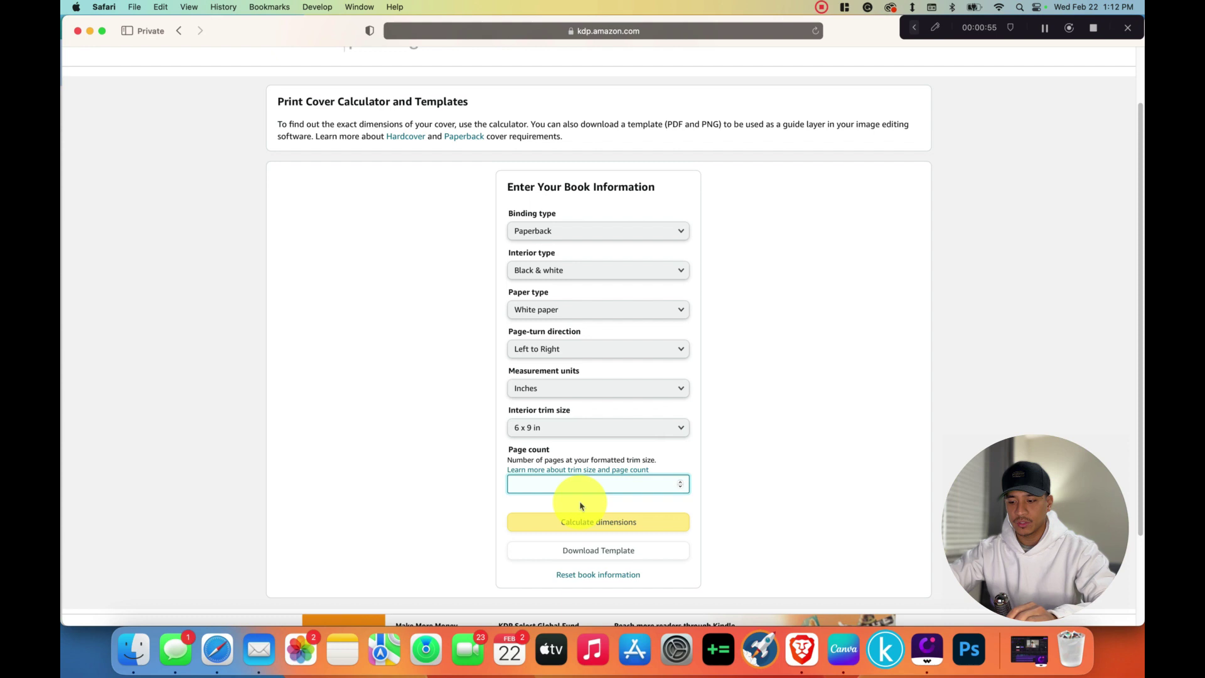
{"action": "type", "text": "120"}
{"action": "left_click", "coordinate": [570, 527]}
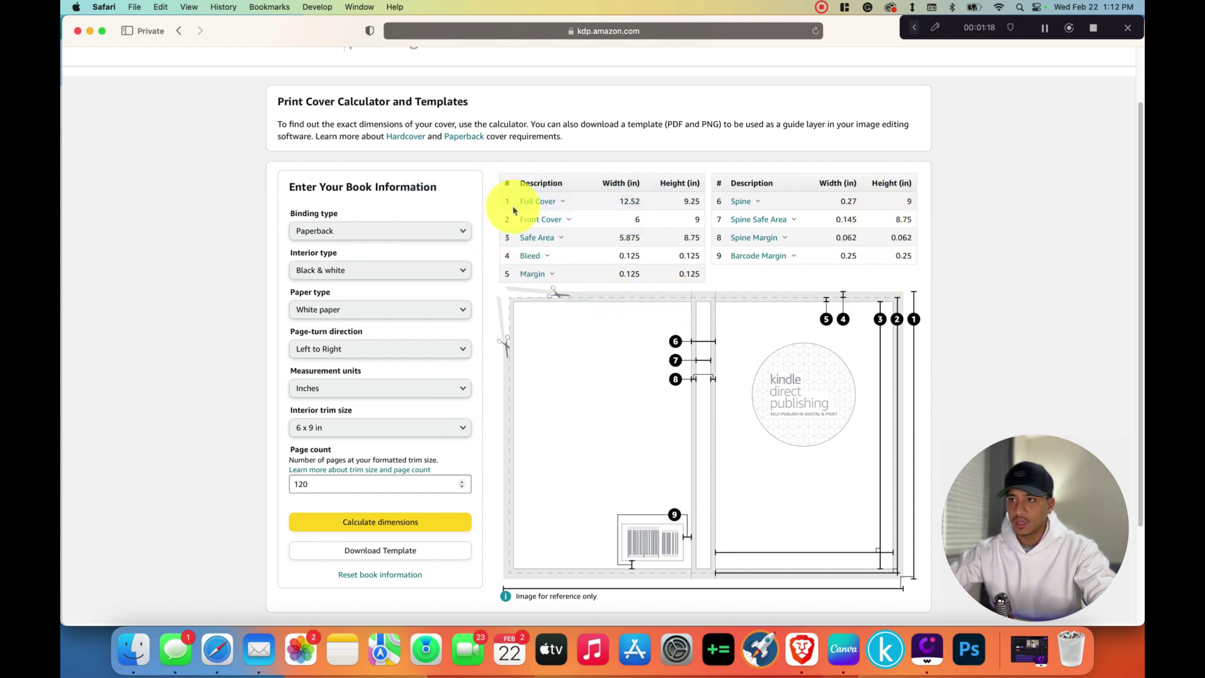
Step: Select the resulting full cover width of 12.52 inches
{"action": "double_click", "coordinate": [621, 201]}
{"action": "left_click", "coordinate": [672, 202]}
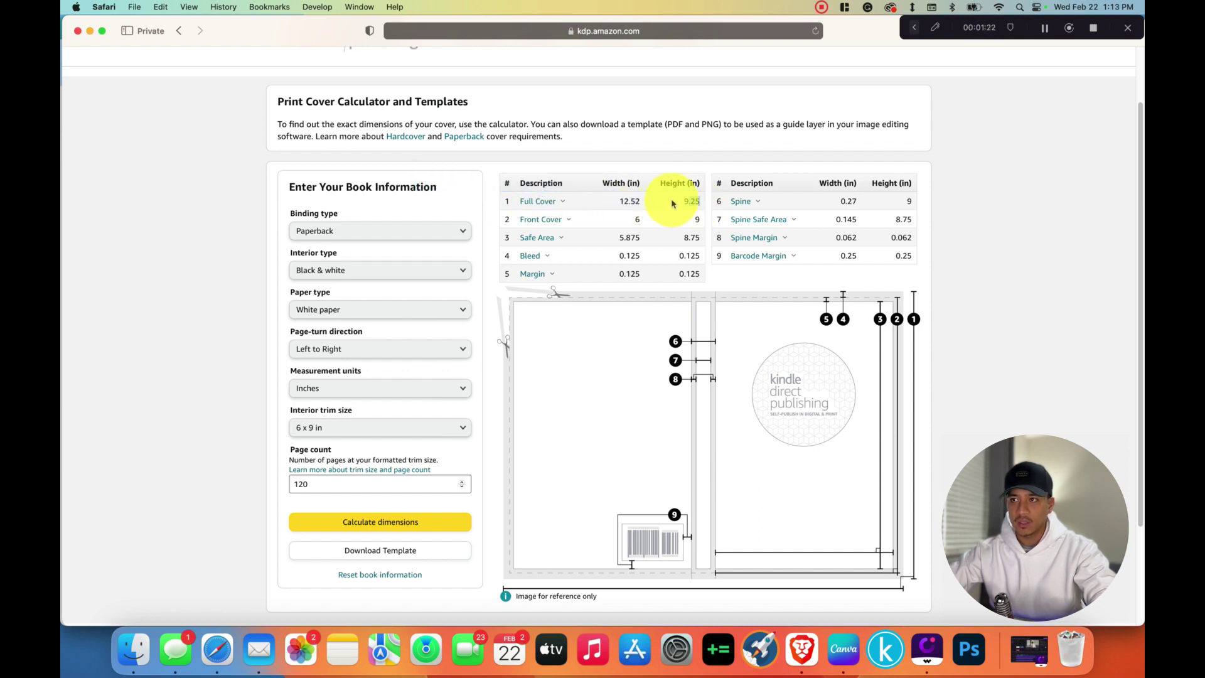
{"action": "left_click_drag", "start_coordinate": [672, 202], "coordinate": [632, 202]}
{"action": "left_click", "coordinate": [643, 208]}
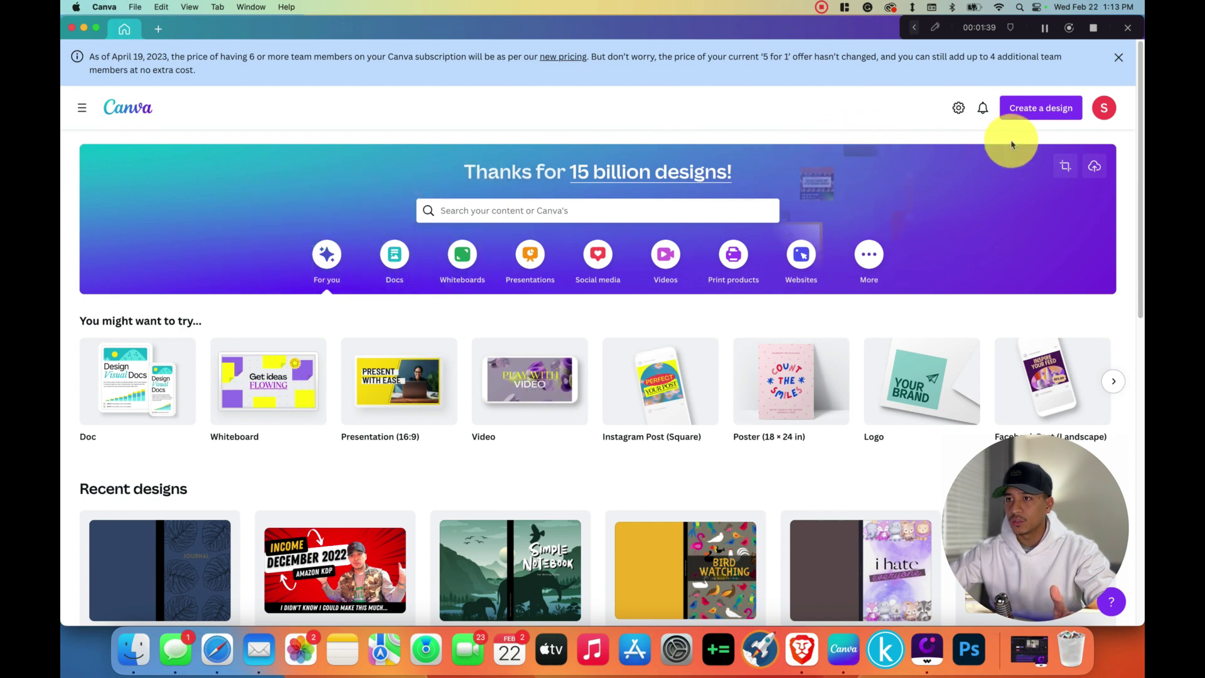
Step: Create a blank custom-size Canva design of 12.52 x 9.25 with inches as the unit
{"action": "left_click", "coordinate": [1049, 117]}
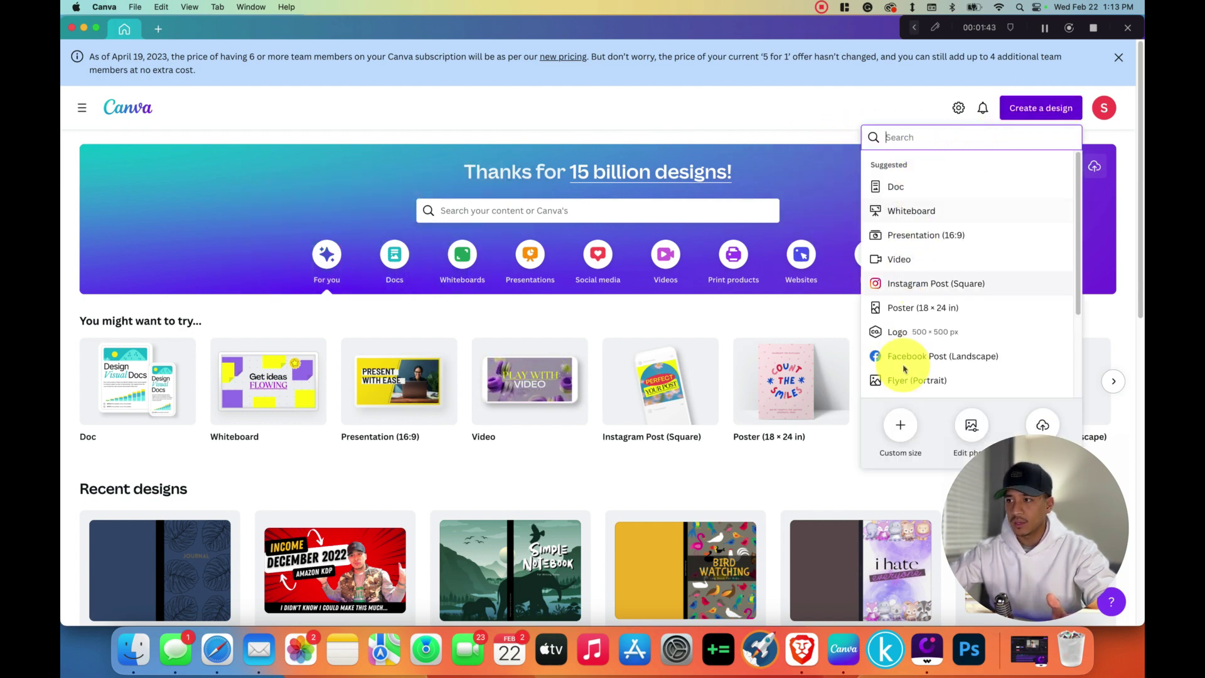
{"action": "left_click", "coordinate": [901, 438]}
{"action": "left_click", "coordinate": [919, 188]}
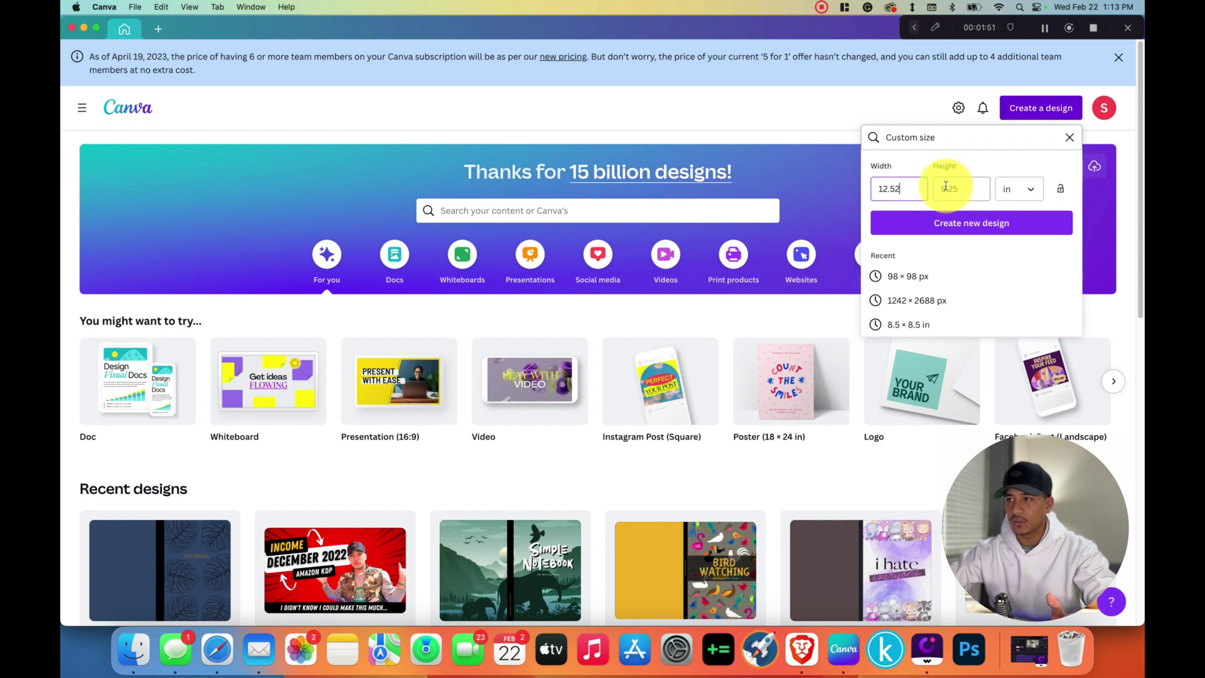
{"action": "left_click", "coordinate": [1016, 189]}
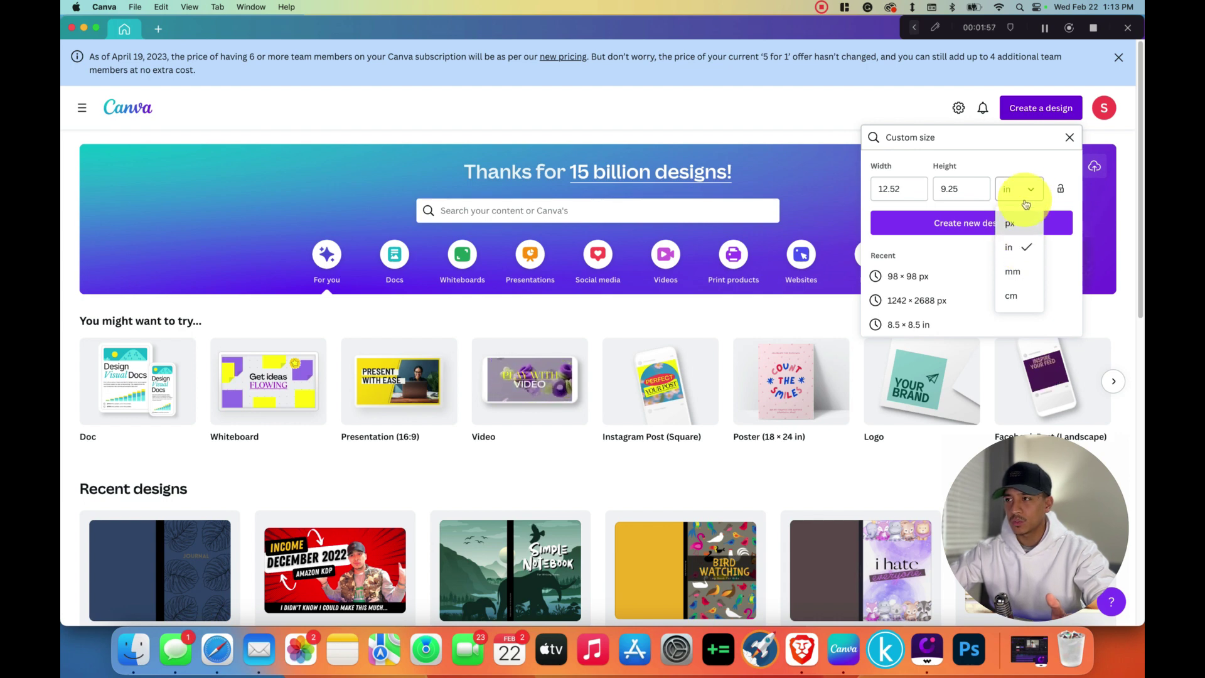
{"action": "left_click", "coordinate": [1011, 247]}
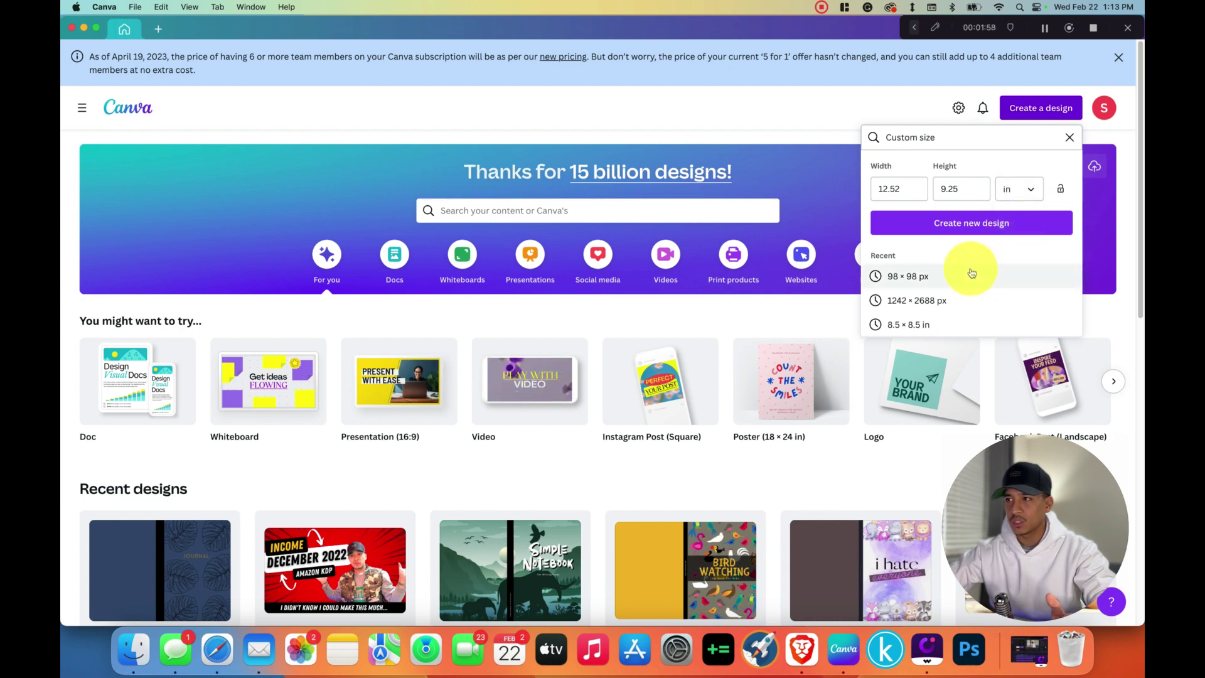
{"action": "left_click", "coordinate": [983, 227]}
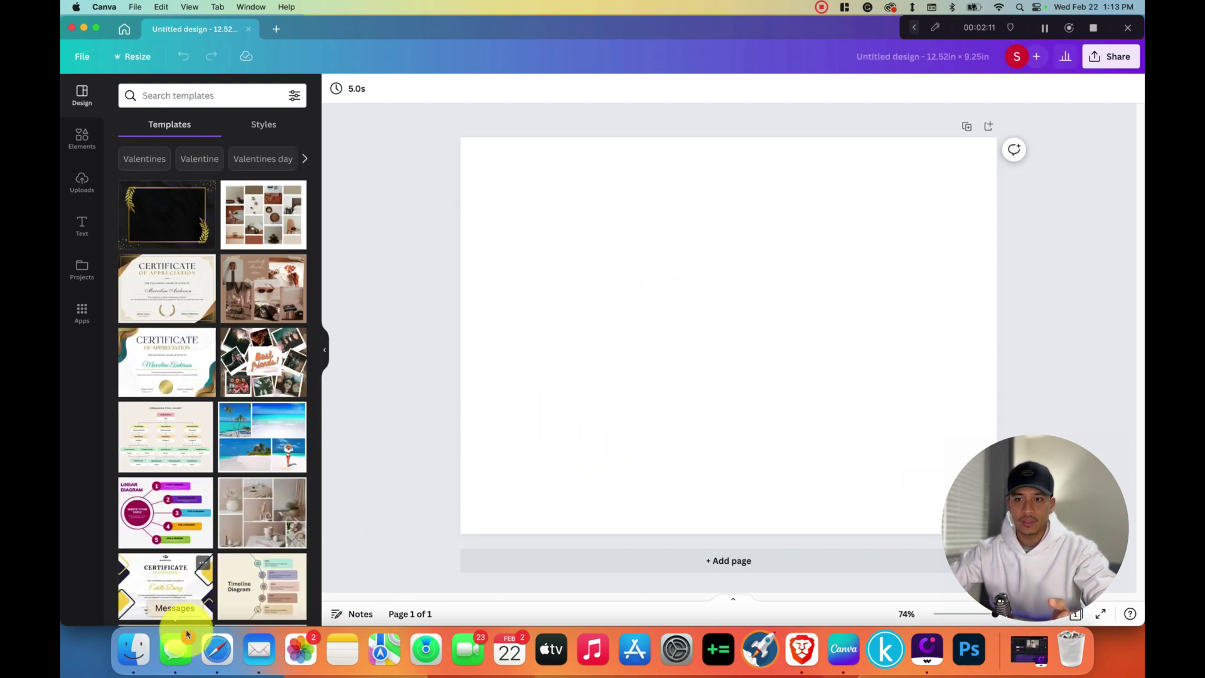
Step: Download the KDP 6 x 9 paperback template and open its PNG from the PAPERBACK_6 folder
{"action": "left_click", "coordinate": [211, 655]}
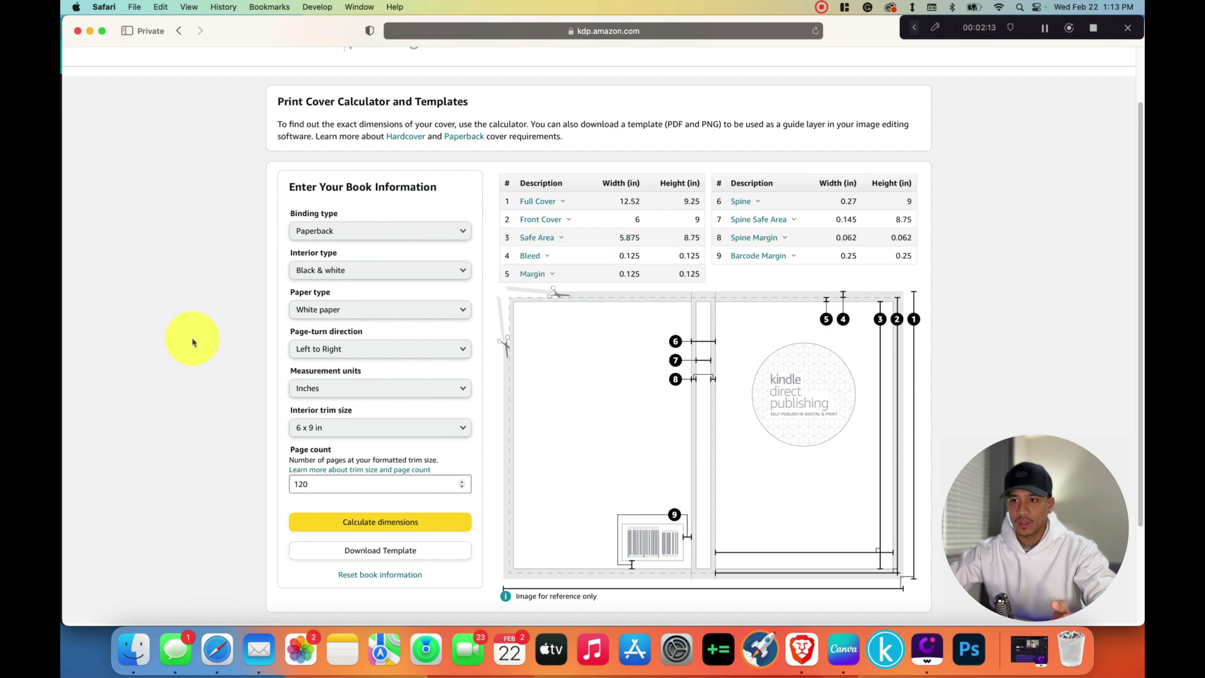
{"action": "scroll", "coordinate": [310, 435], "scroll_direction": "down", "scroll_amount": 2}
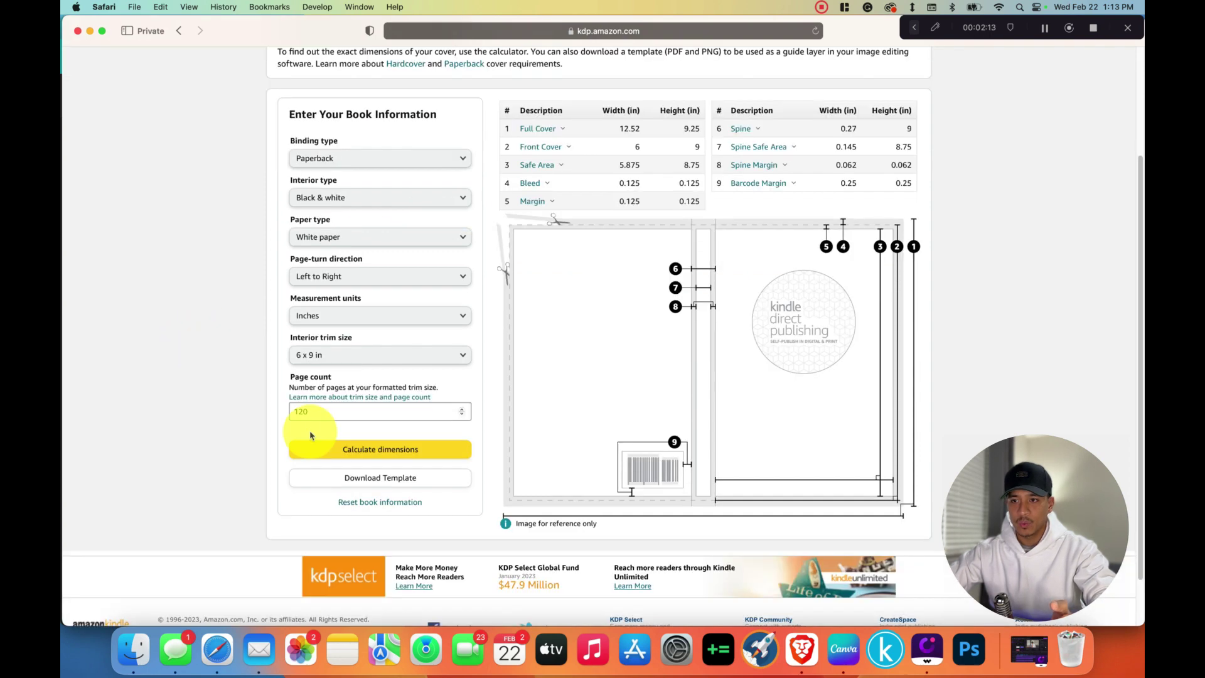
{"action": "left_click", "coordinate": [385, 481]}
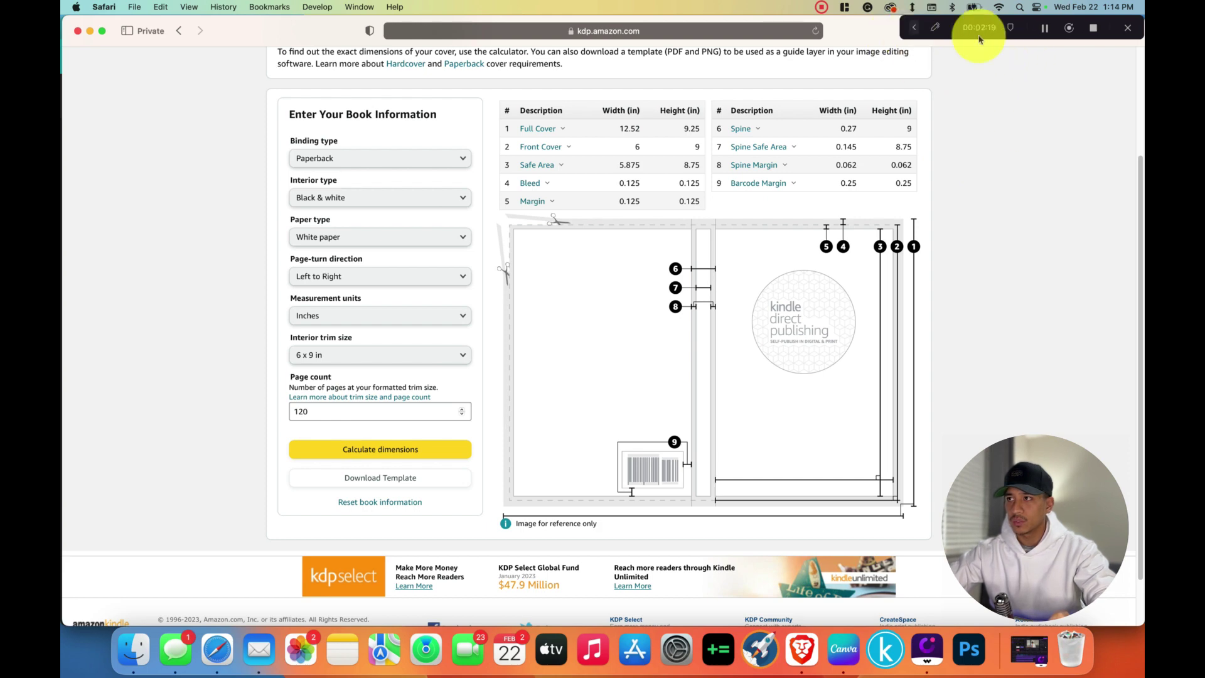
{"action": "left_click", "coordinate": [133, 654]}
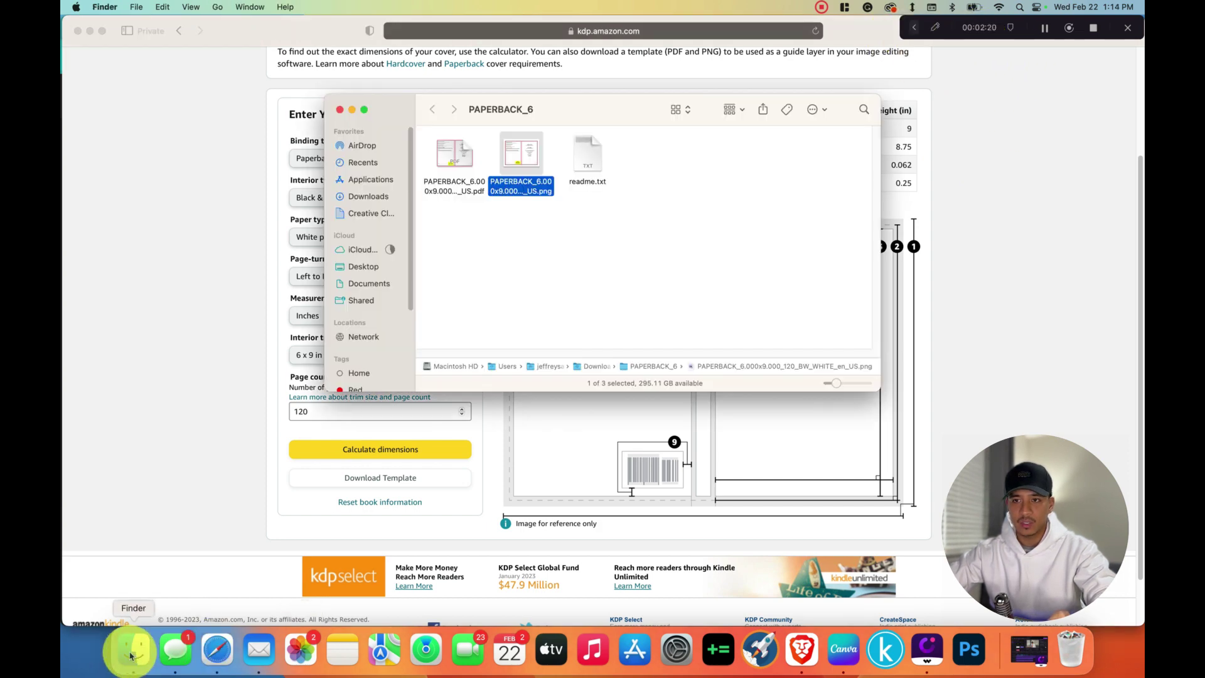
{"action": "double_click", "coordinate": [516, 153]}
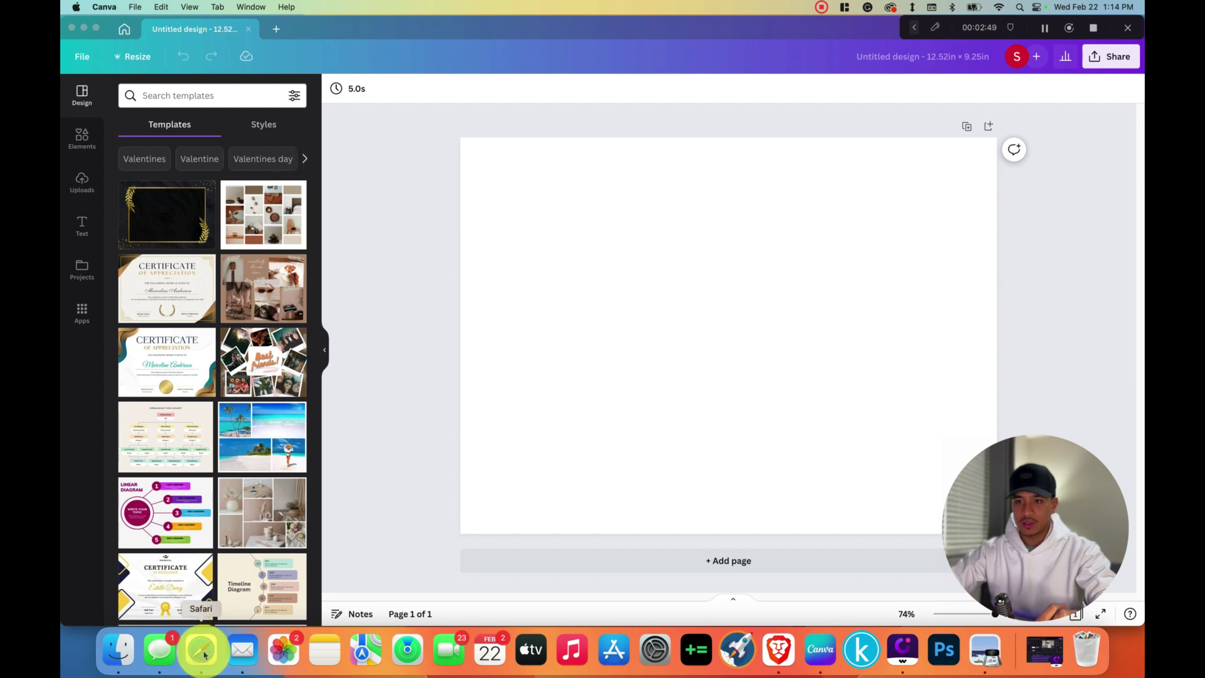
Step: Upload the PNG cover template into Canva and place it on the page
{"action": "left_click", "coordinate": [118, 649]}
{"action": "left_click_drag", "start_coordinate": [525, 160], "coordinate": [233, 333]}
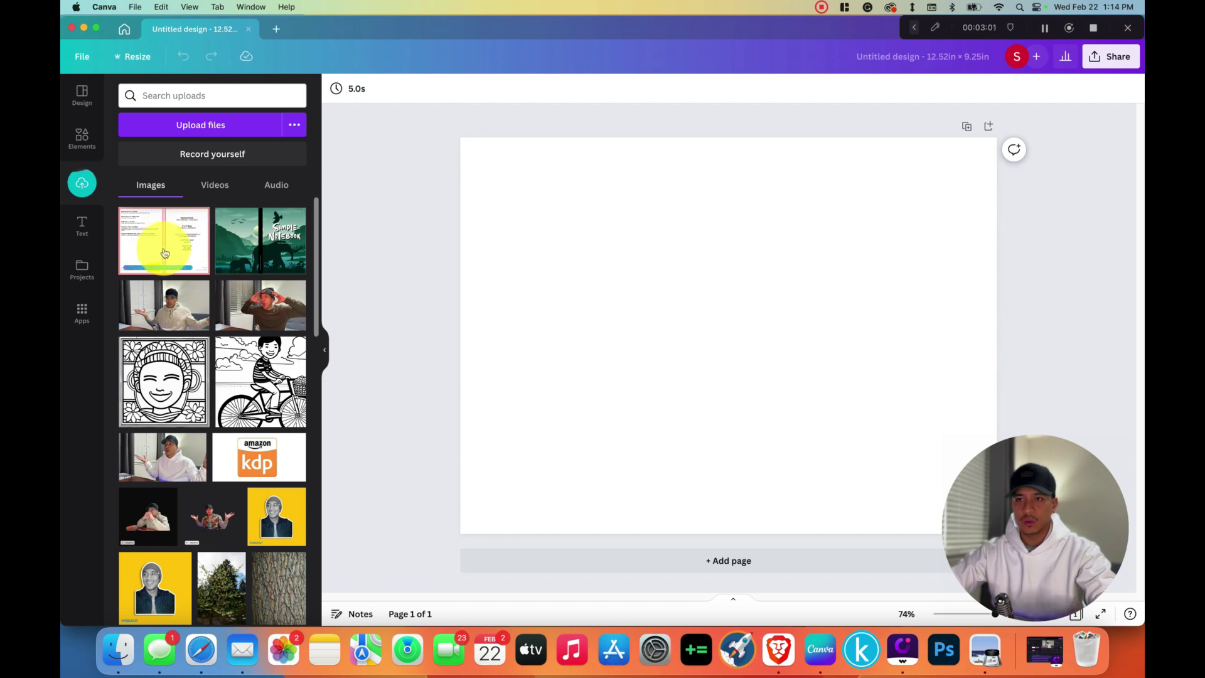
{"action": "left_click", "coordinate": [165, 253]}
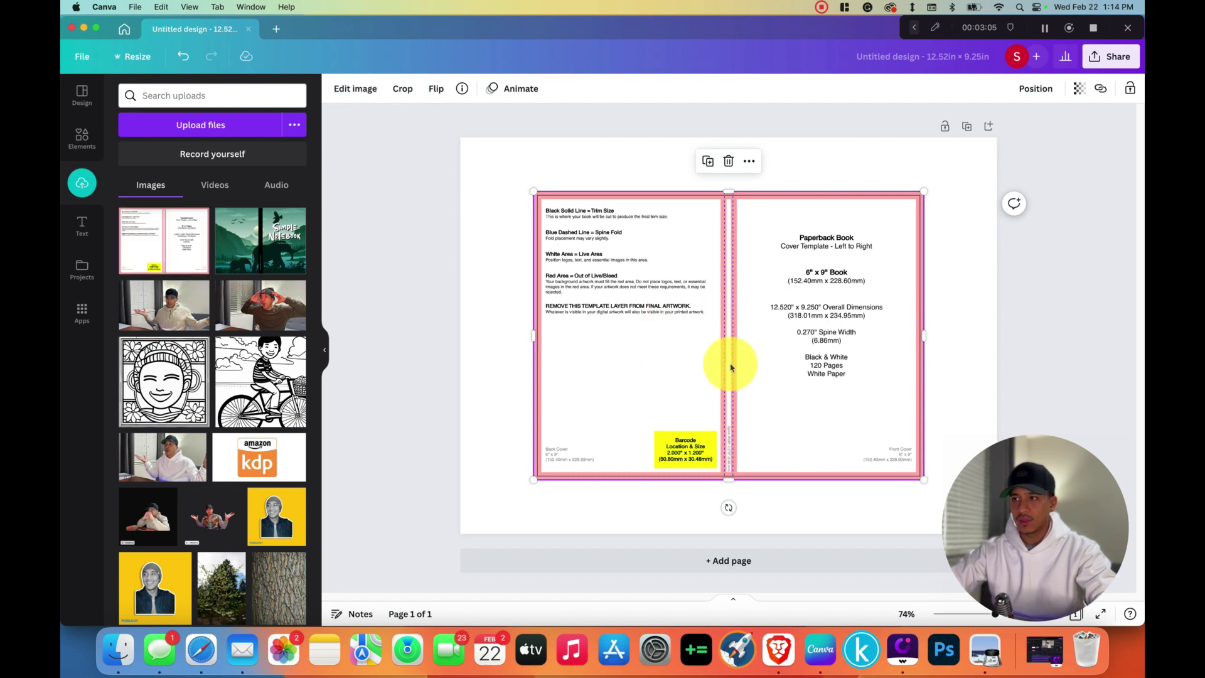
Step: Stretch the template image to fill the entire 12.52 x 9.25 in page
{"action": "left_click_drag", "start_coordinate": [925, 190], "coordinate": [995, 144]}
{"action": "left_click_drag", "start_coordinate": [891, 219], "coordinate": [814, 211]}
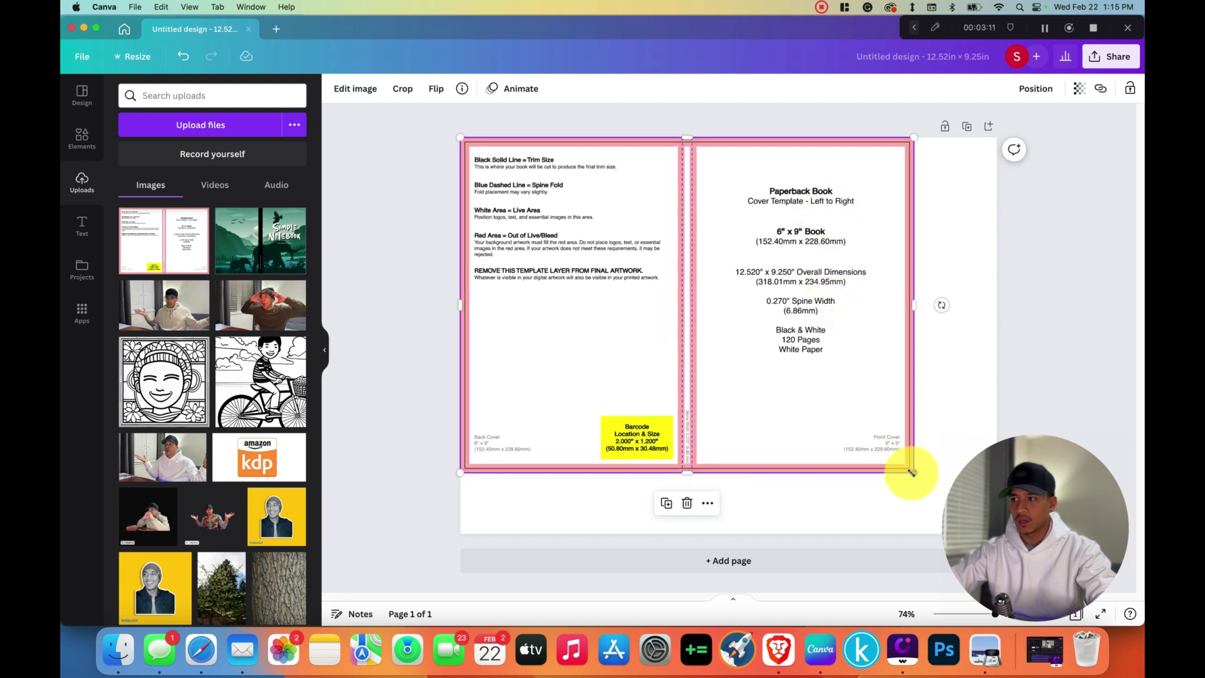
{"action": "left_click_drag", "start_coordinate": [1008, 497], "coordinate": [167, 511]}
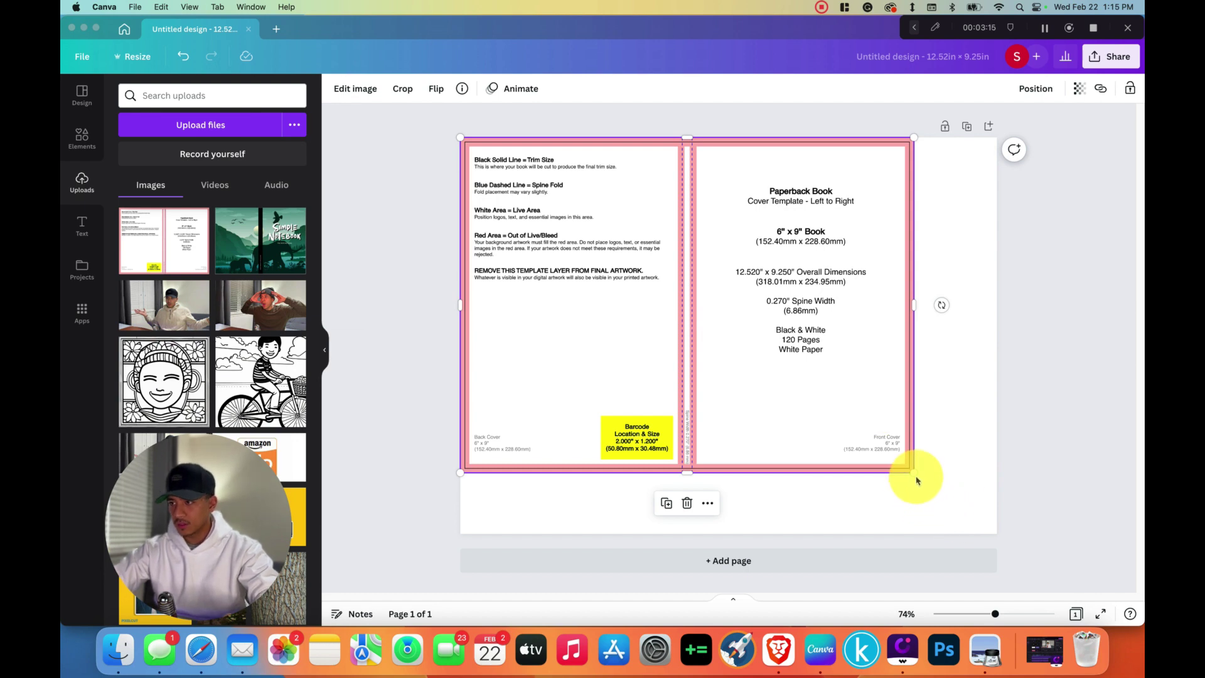
{"action": "left_click_drag", "start_coordinate": [913, 473], "coordinate": [995, 533]}
{"action": "left_click", "coordinate": [1052, 520]}
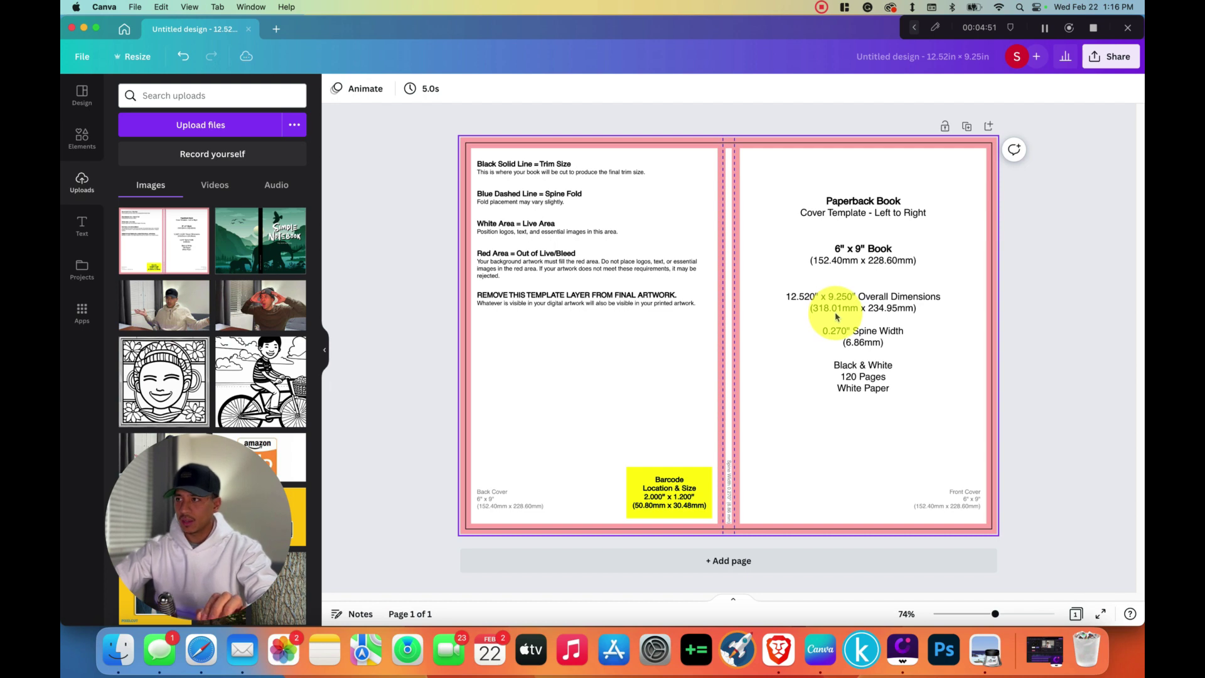
Step: Set the KDP template image's transparency to about 20 so it reads as a pale guide
{"action": "left_click", "coordinate": [883, 315]}
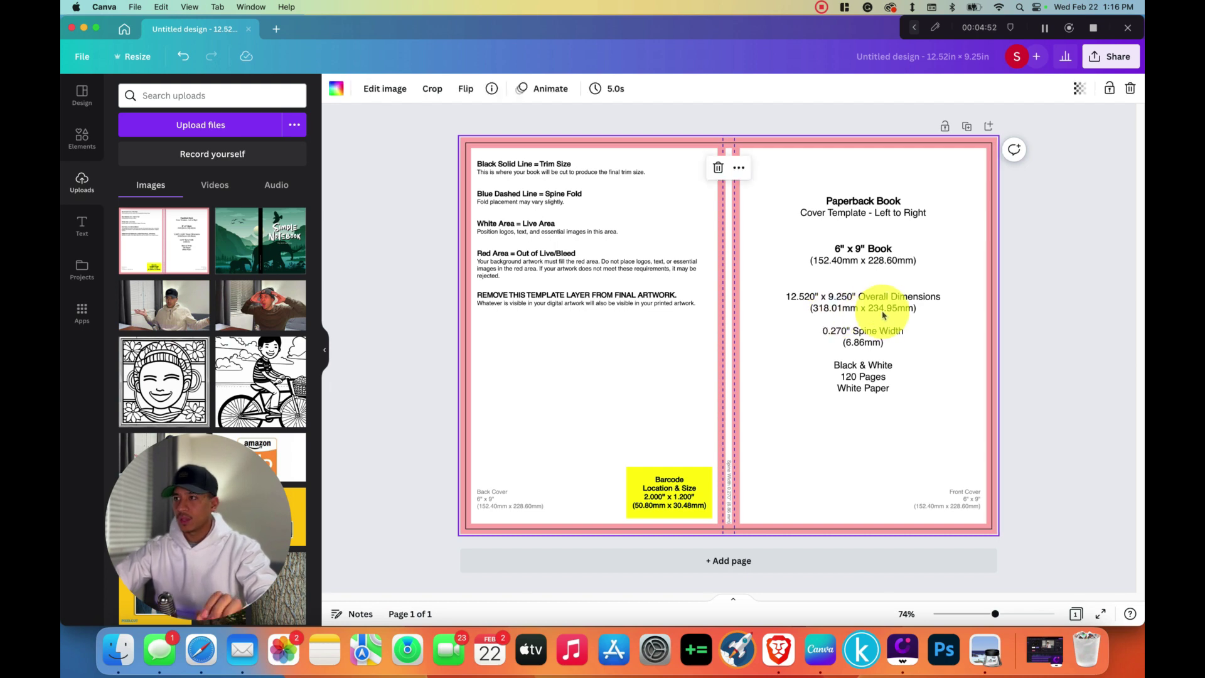
{"action": "left_click", "coordinate": [1079, 89]}
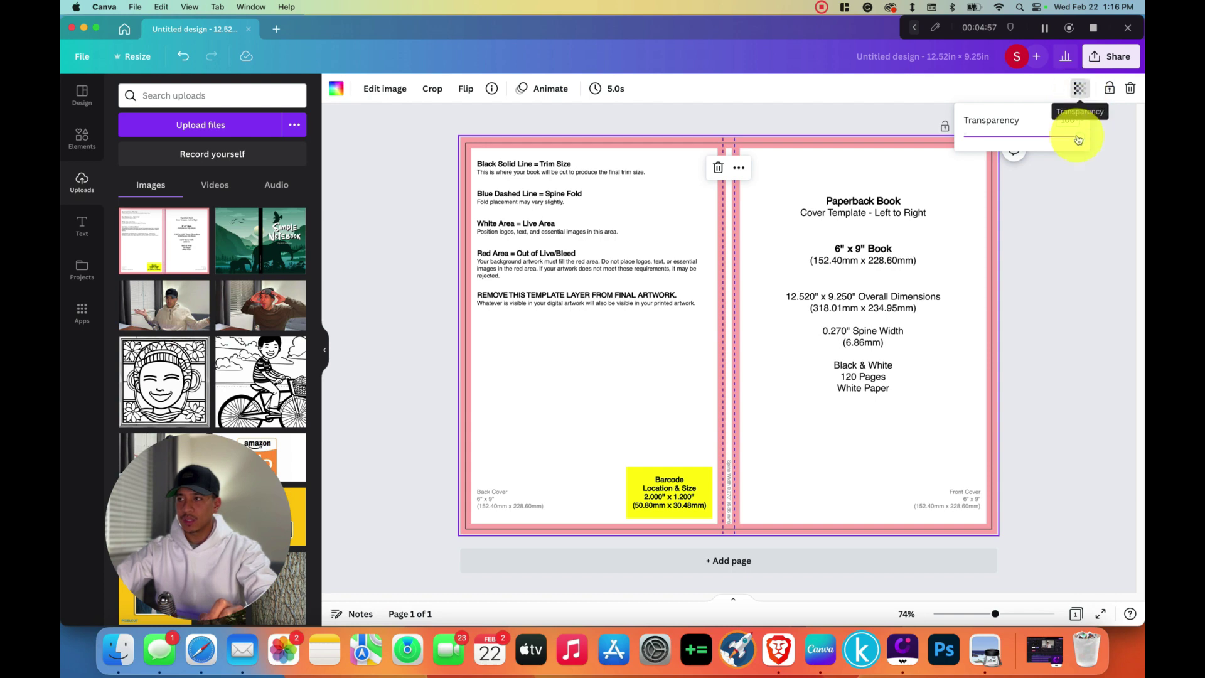
{"action": "left_click_drag", "start_coordinate": [1049, 142], "coordinate": [987, 145]}
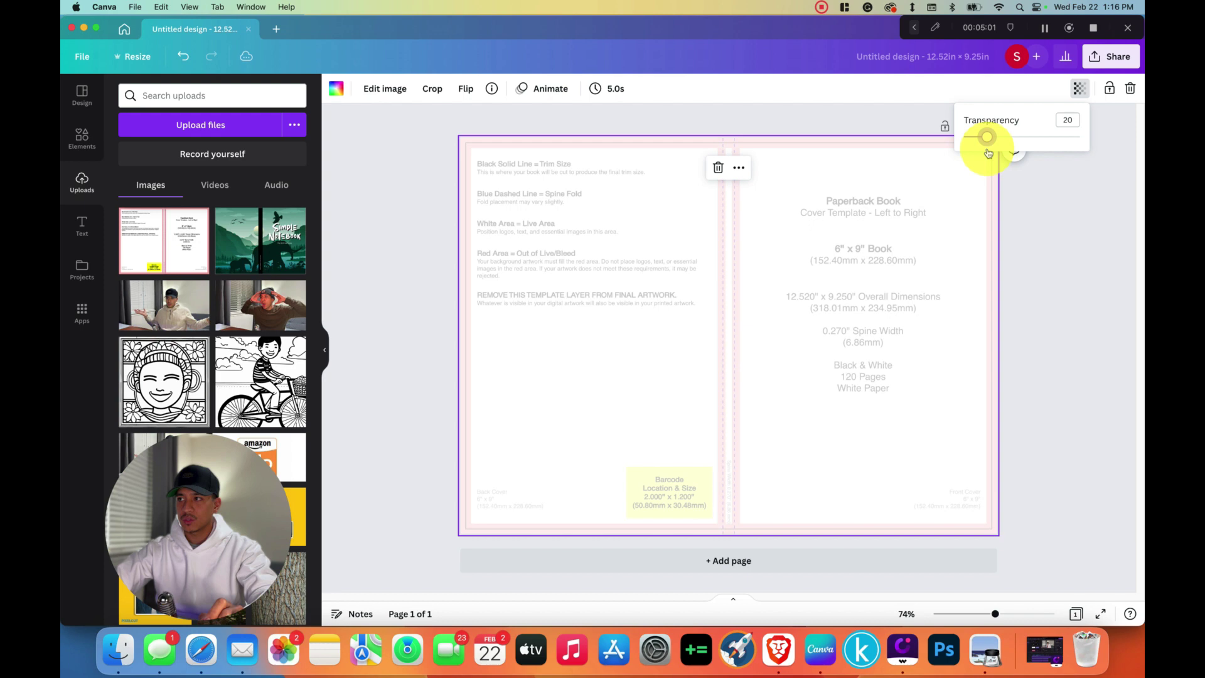
{"action": "left_click", "coordinate": [1039, 234]}
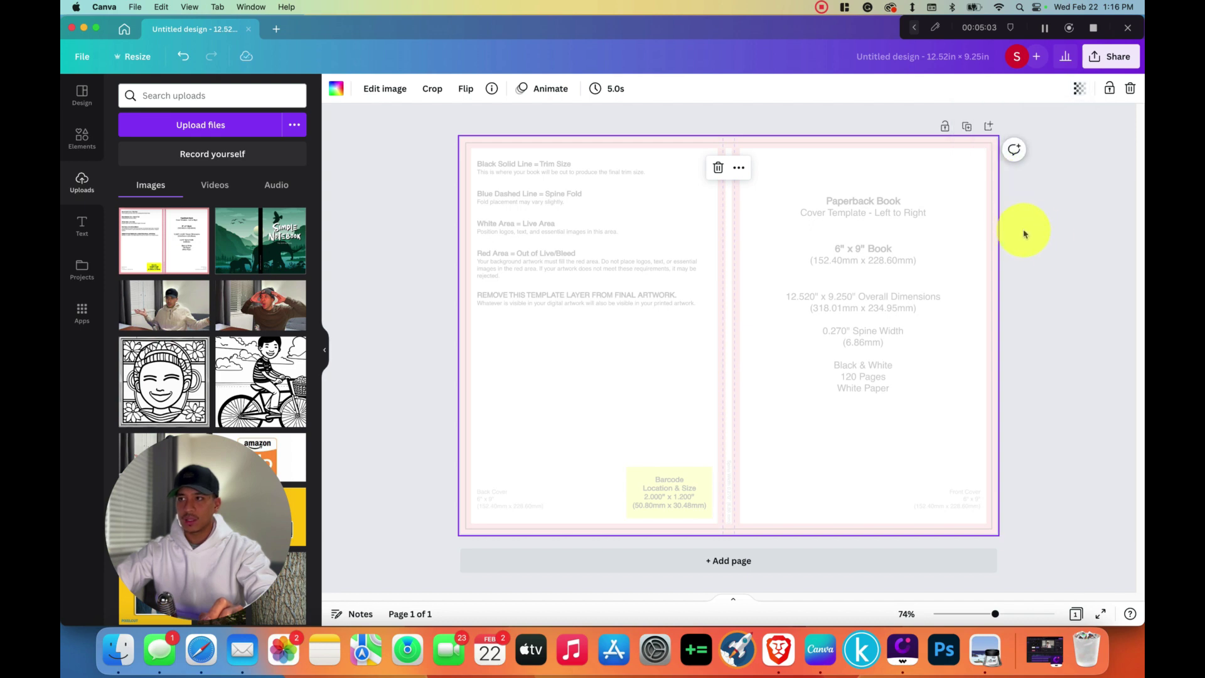
{"action": "left_click", "coordinate": [1017, 277]}
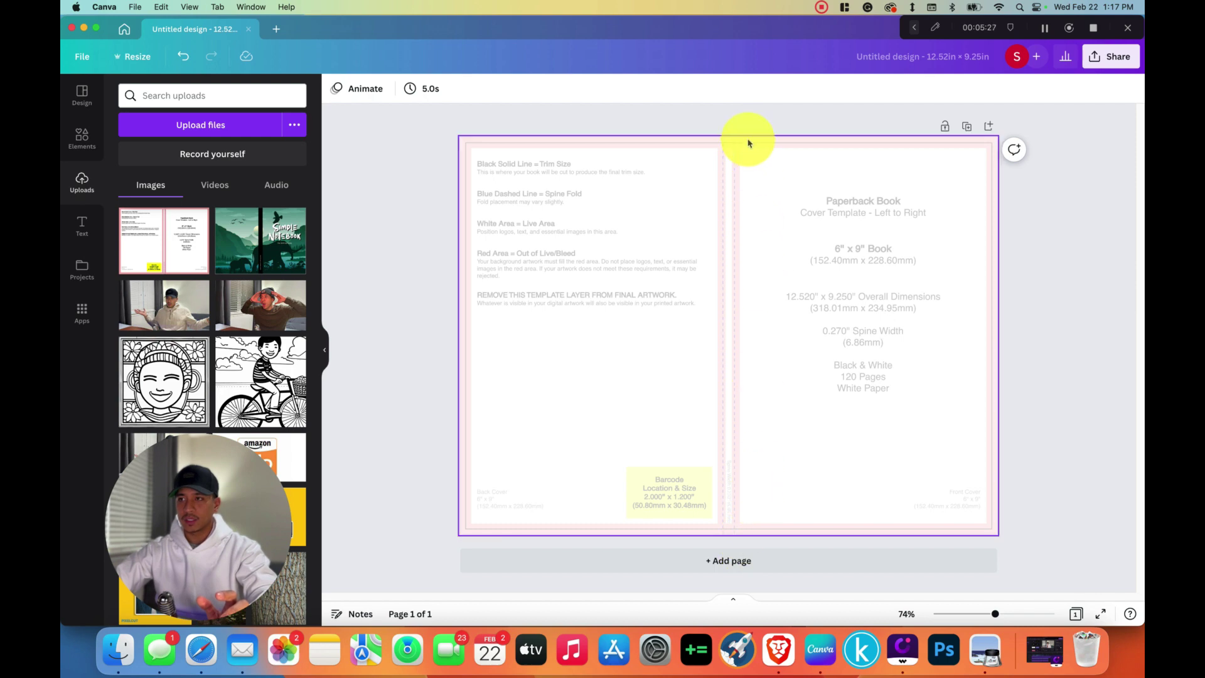
Step: Look through Canva's Templates, Uploads, Text, Projects and Apps panels before returning to Elements
{"action": "left_click", "coordinate": [82, 141]}
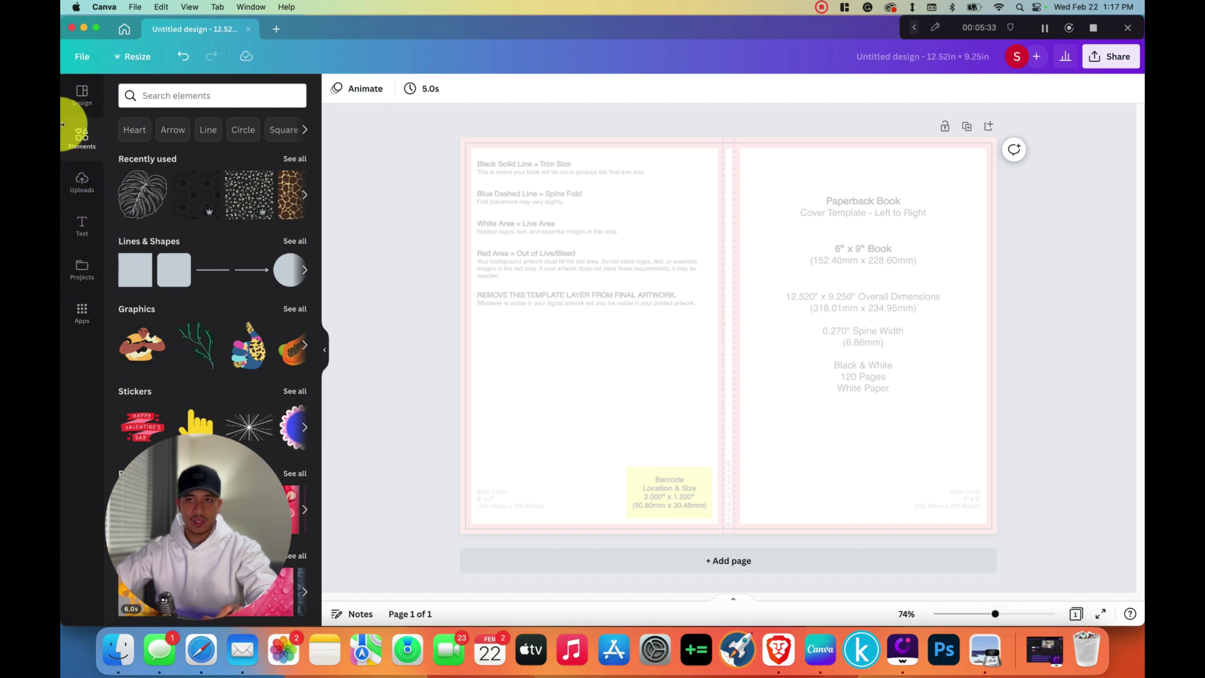
{"action": "left_click", "coordinate": [82, 104]}
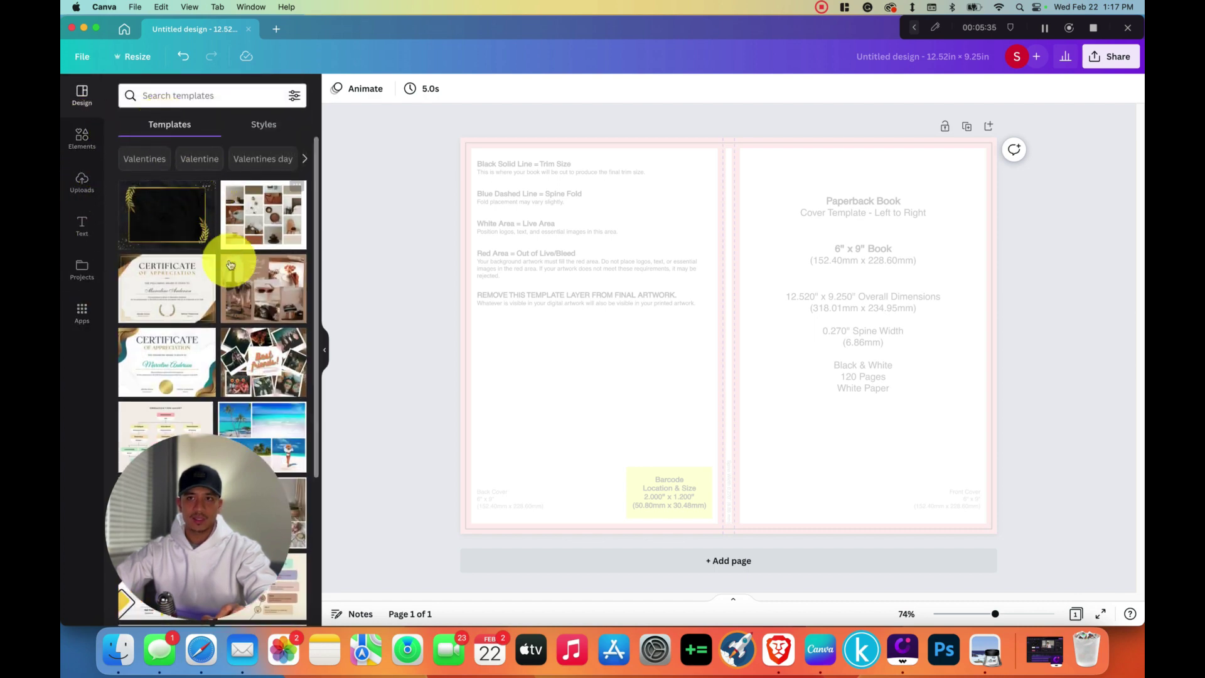
{"action": "left_click", "coordinate": [81, 138]}
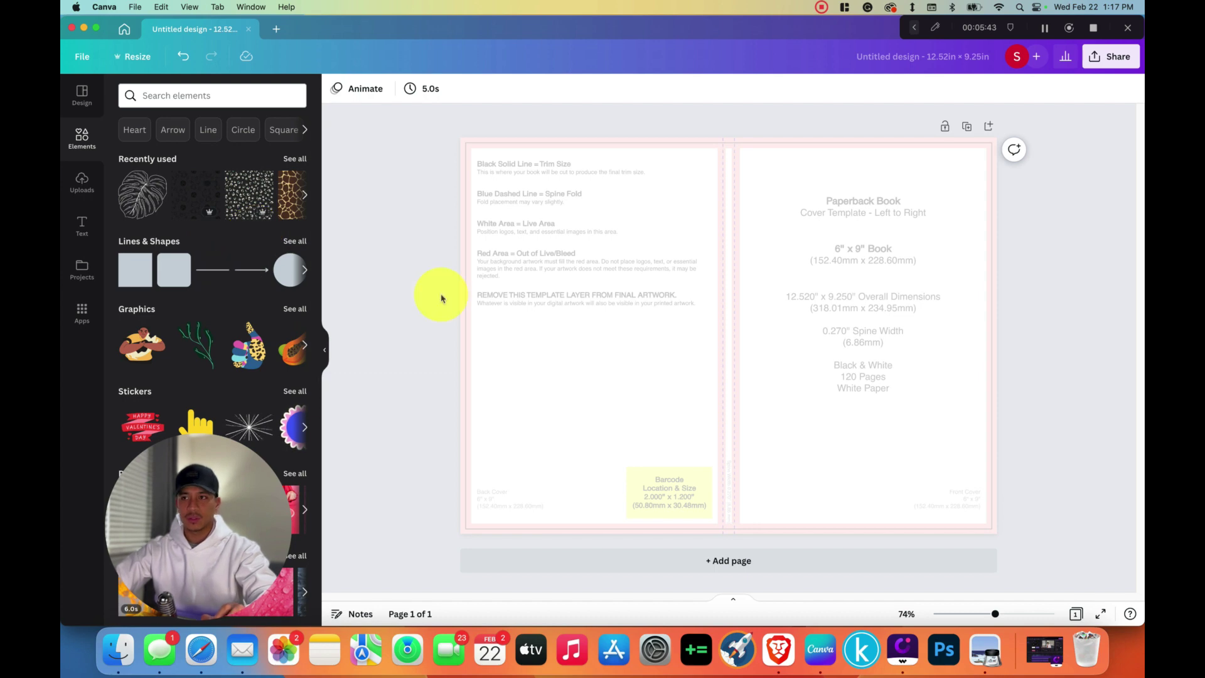
{"action": "left_click", "coordinate": [82, 183]}
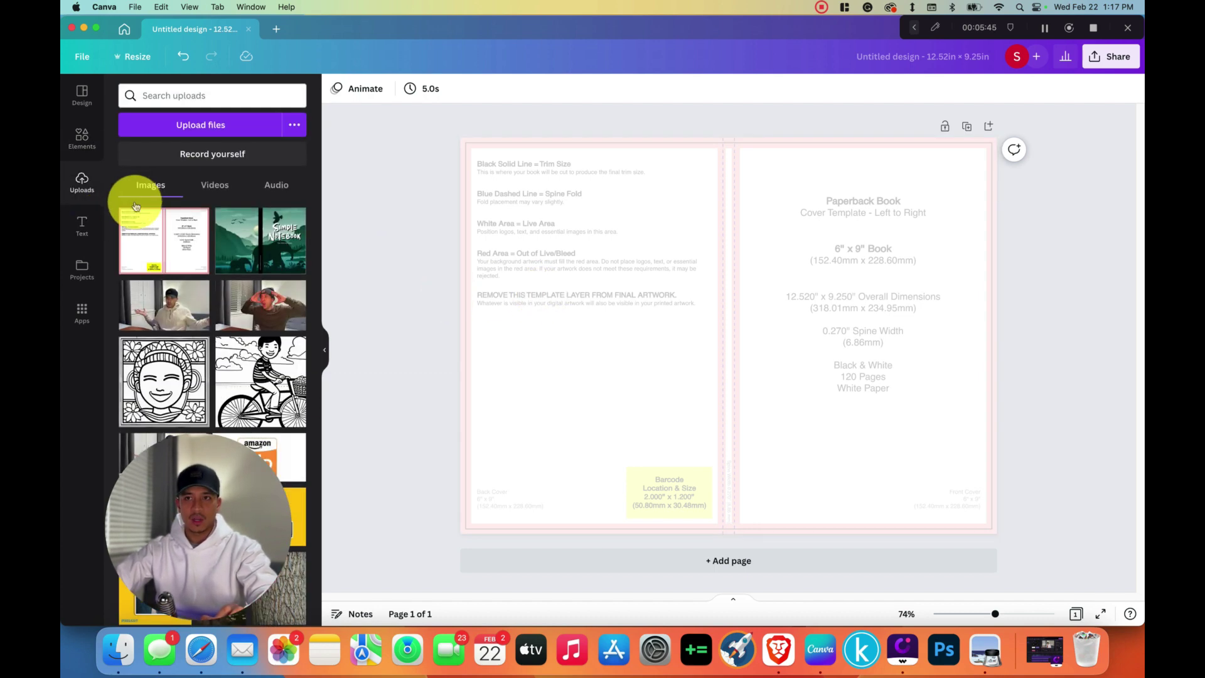
{"action": "left_click", "coordinate": [82, 226]}
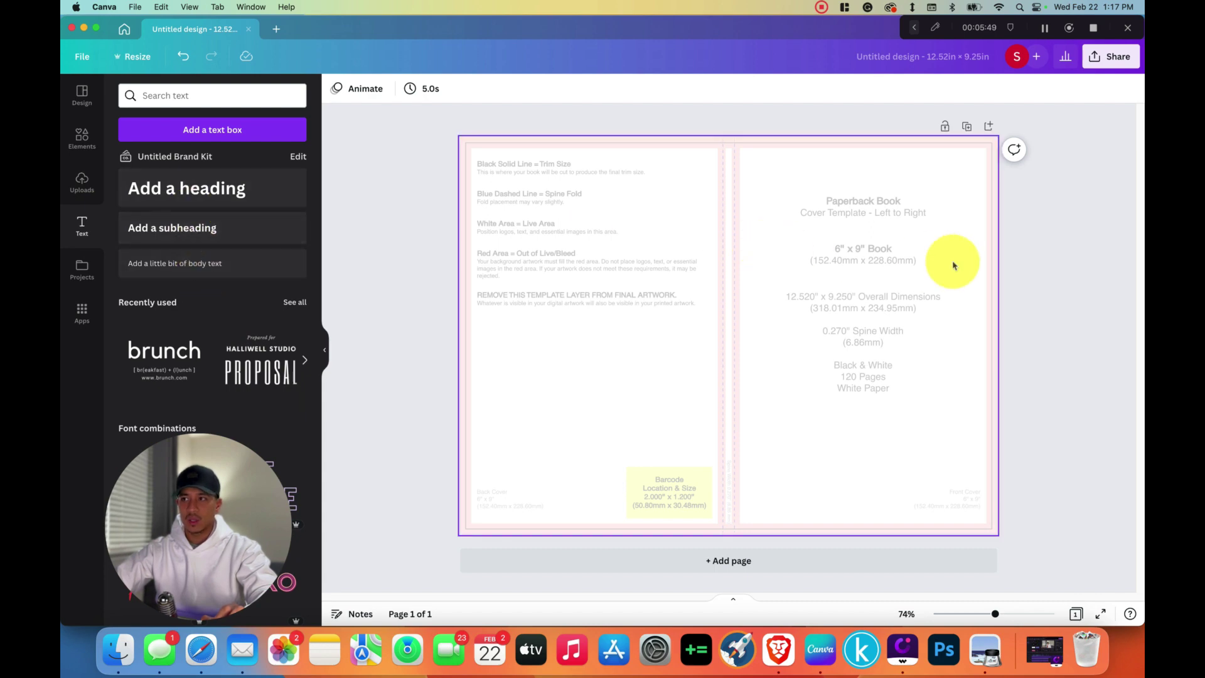
{"action": "left_click", "coordinate": [82, 276]}
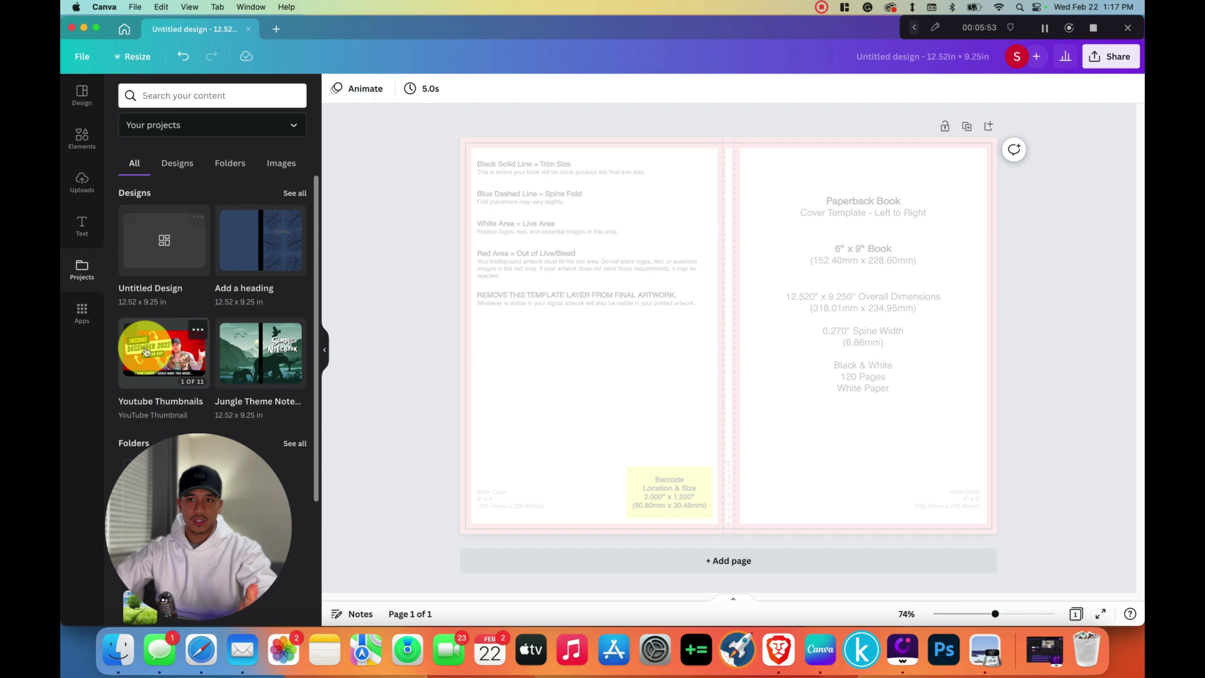
{"action": "left_click", "coordinate": [85, 318]}
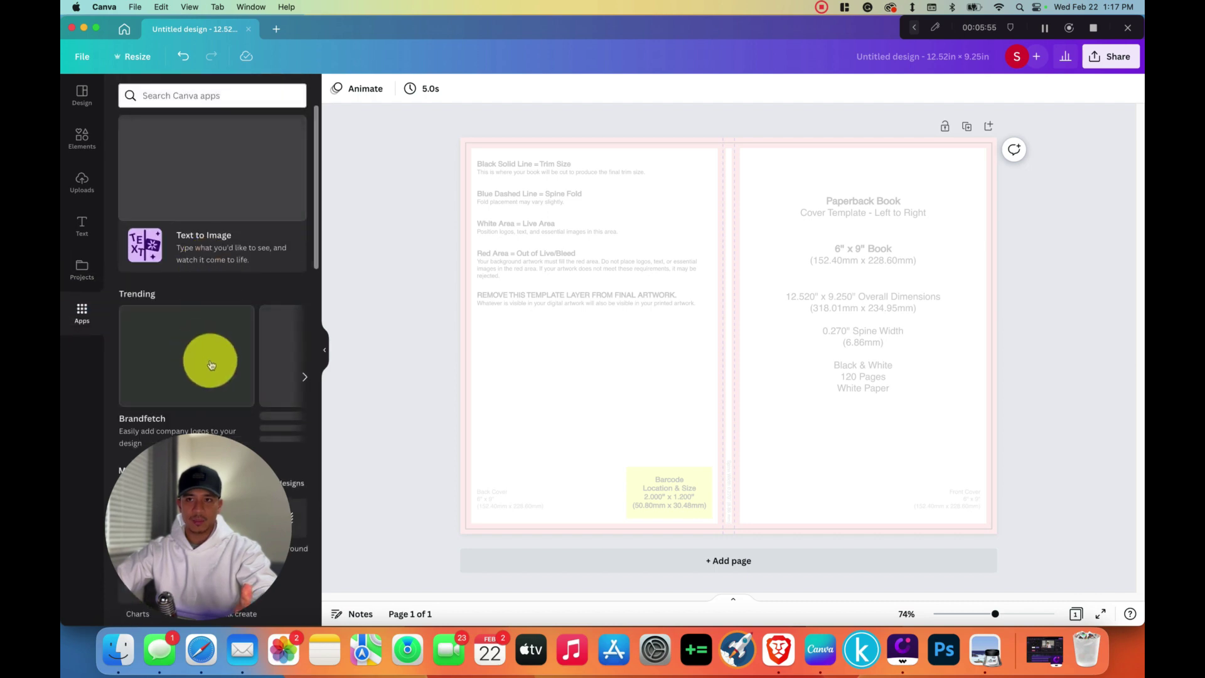
{"action": "left_click", "coordinate": [81, 137]}
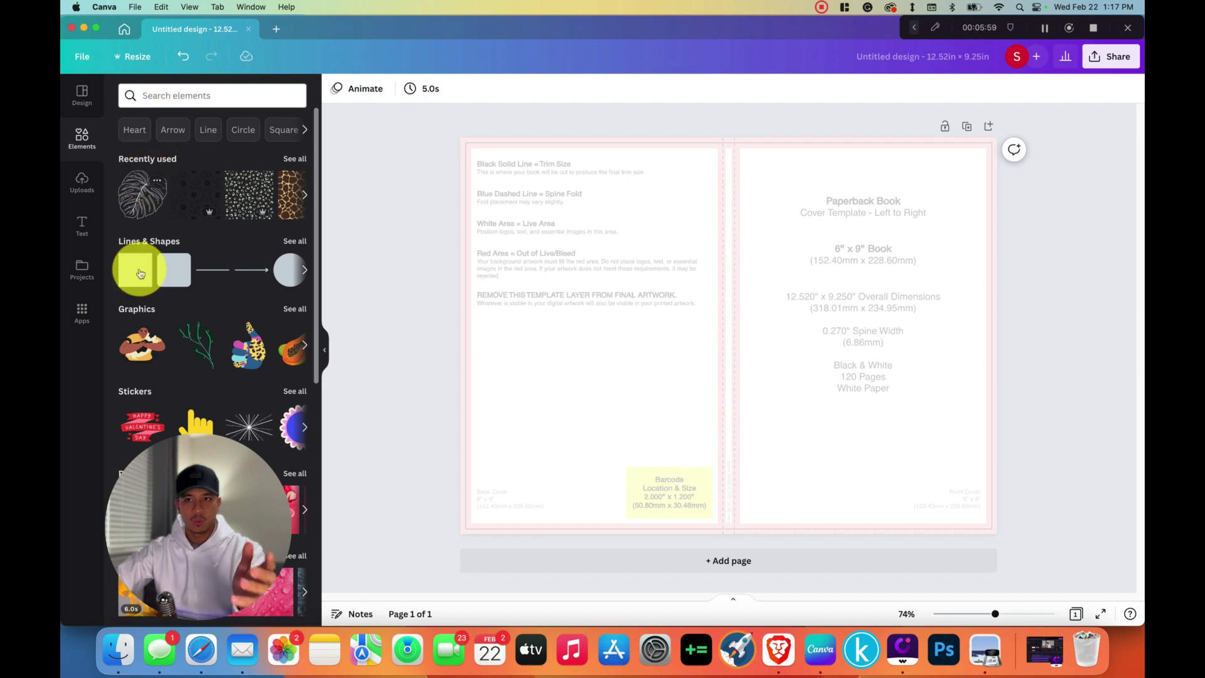
Step: Add a grey square from Elements to the page and zoom the canvas to 85%
{"action": "left_click", "coordinate": [134, 287]}
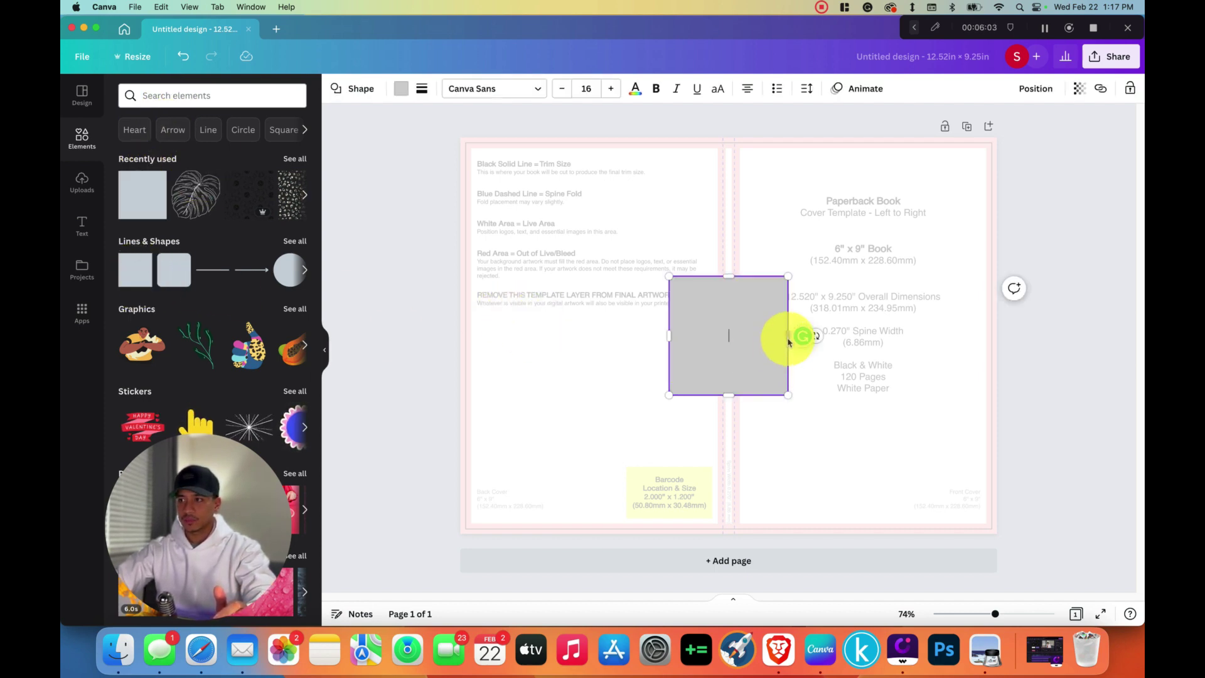
{"action": "double_click", "coordinate": [725, 323]}
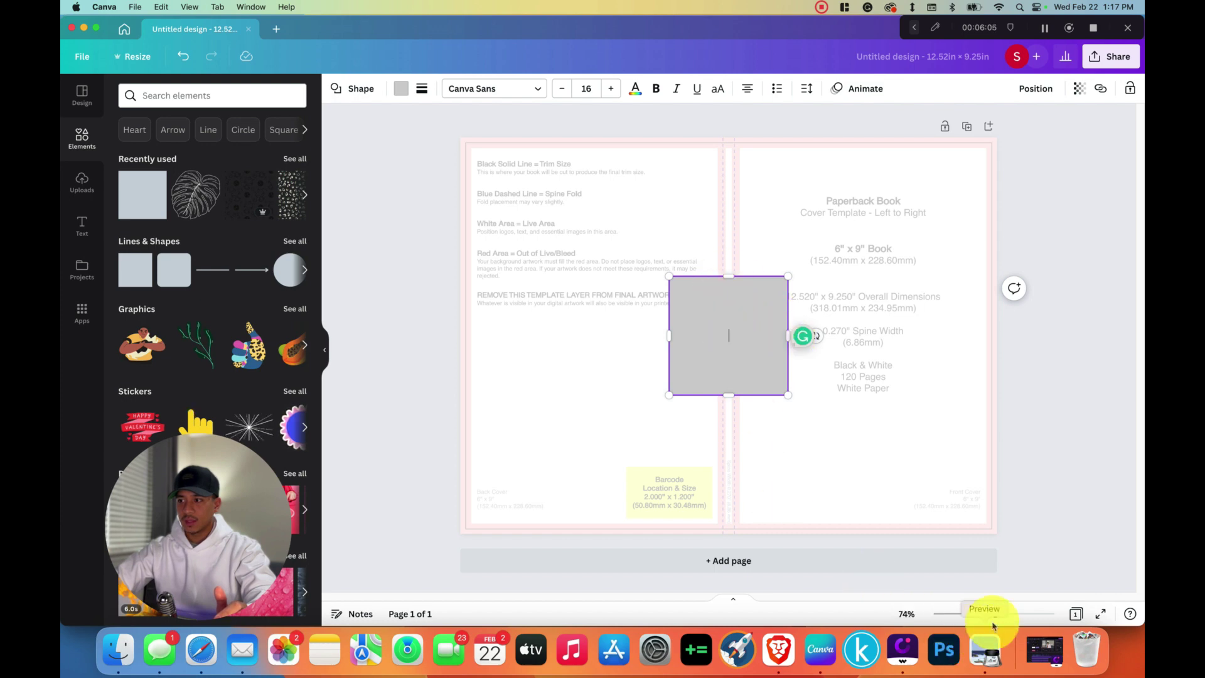
{"action": "left_click_drag", "start_coordinate": [998, 617], "coordinate": [1001, 614]}
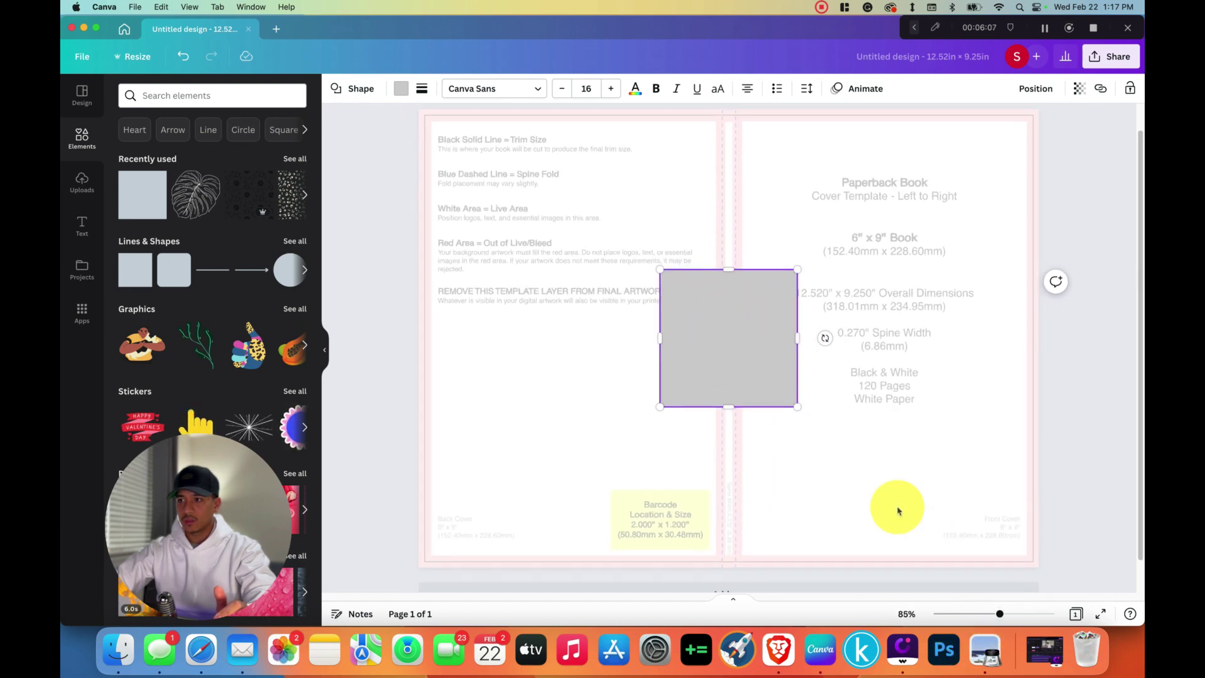
Step: Narrow the grey square into a vertical strip over the template's spine guides
{"action": "scroll", "coordinate": [887, 502], "scroll_direction": "up", "scroll_amount": 1}
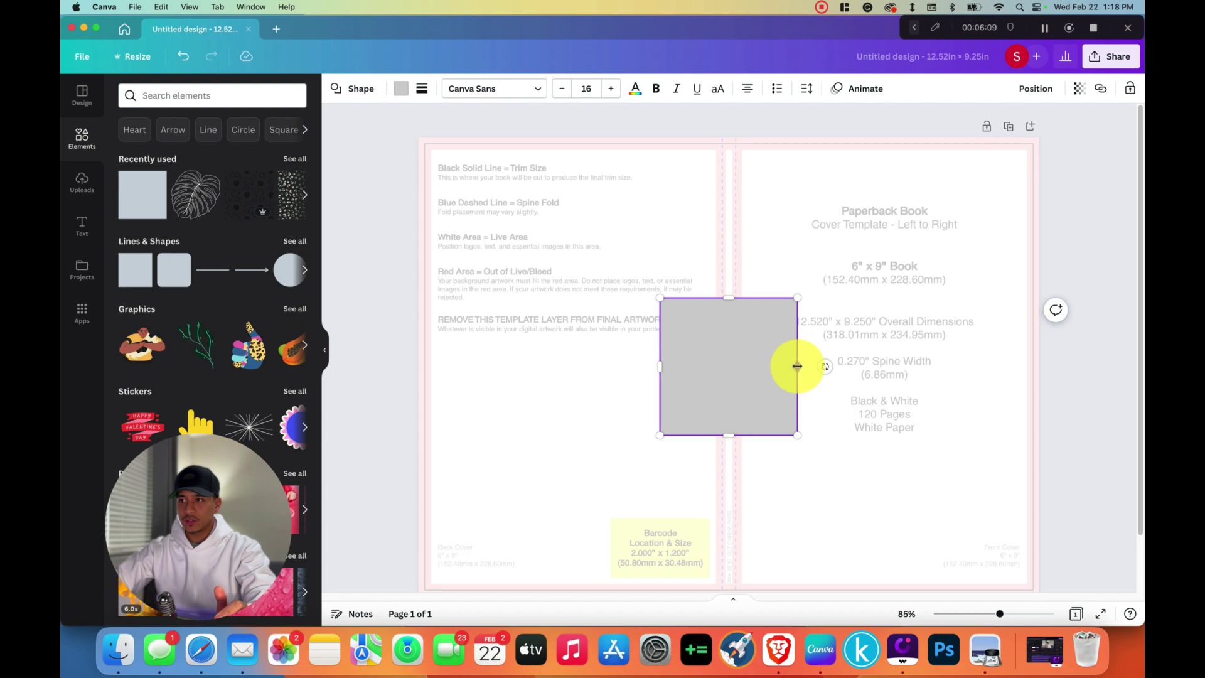
{"action": "left_click_drag", "start_coordinate": [797, 366], "coordinate": [746, 366]}
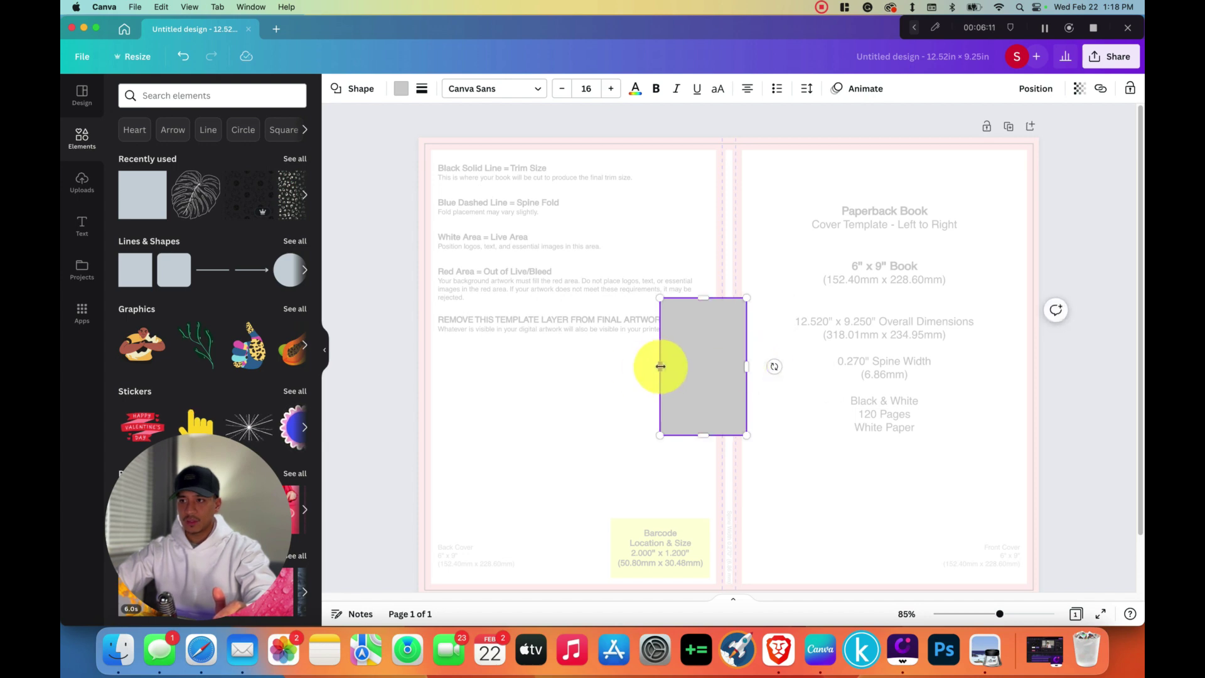
{"action": "left_click_drag", "start_coordinate": [660, 366], "coordinate": [729, 202]}
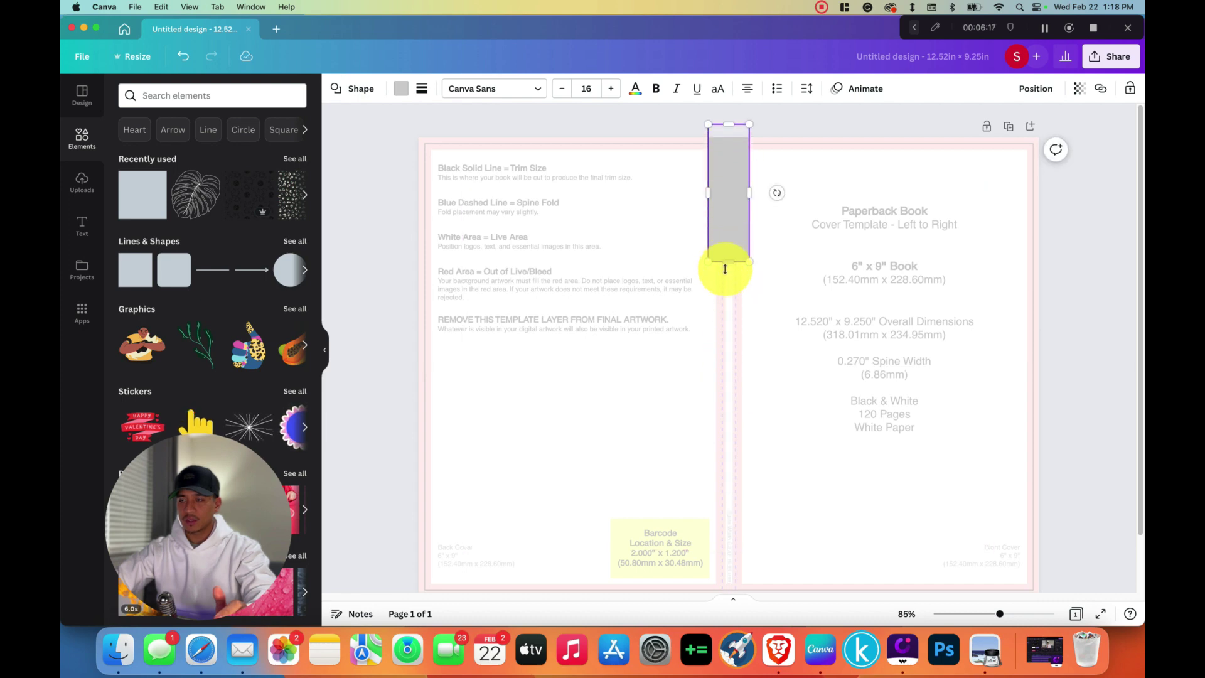
{"action": "left_click_drag", "start_coordinate": [725, 264], "coordinate": [726, 247]}
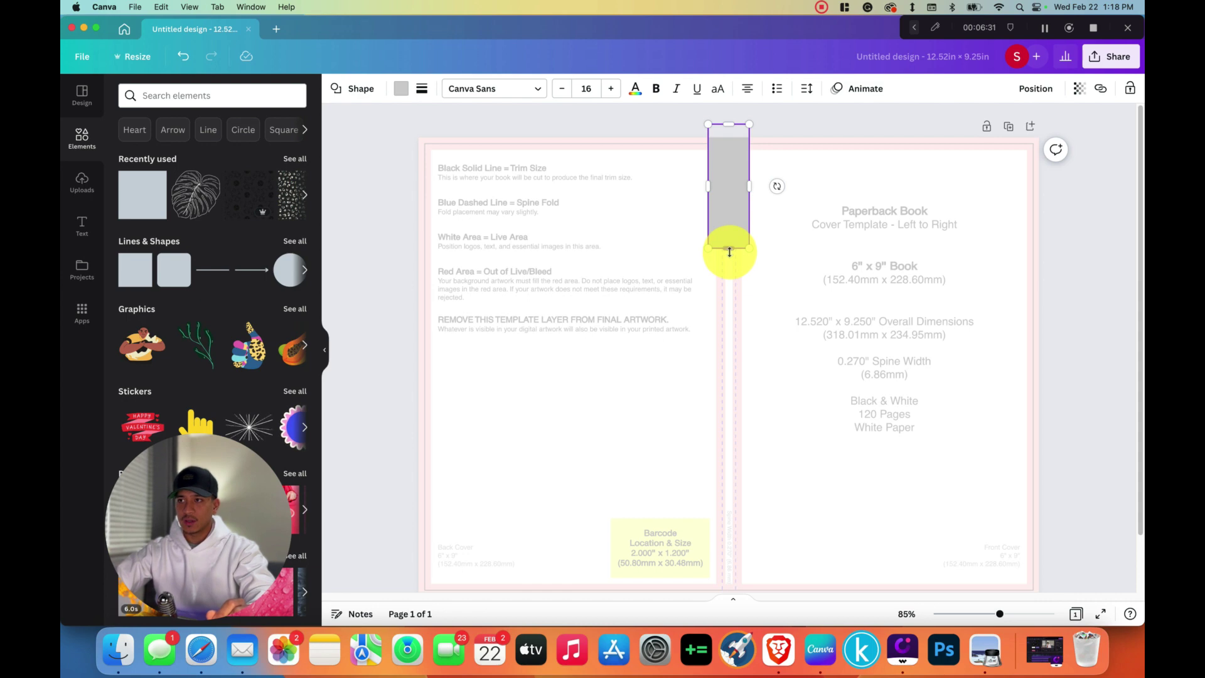
{"action": "left_click_drag", "start_coordinate": [750, 185], "coordinate": [737, 221]}
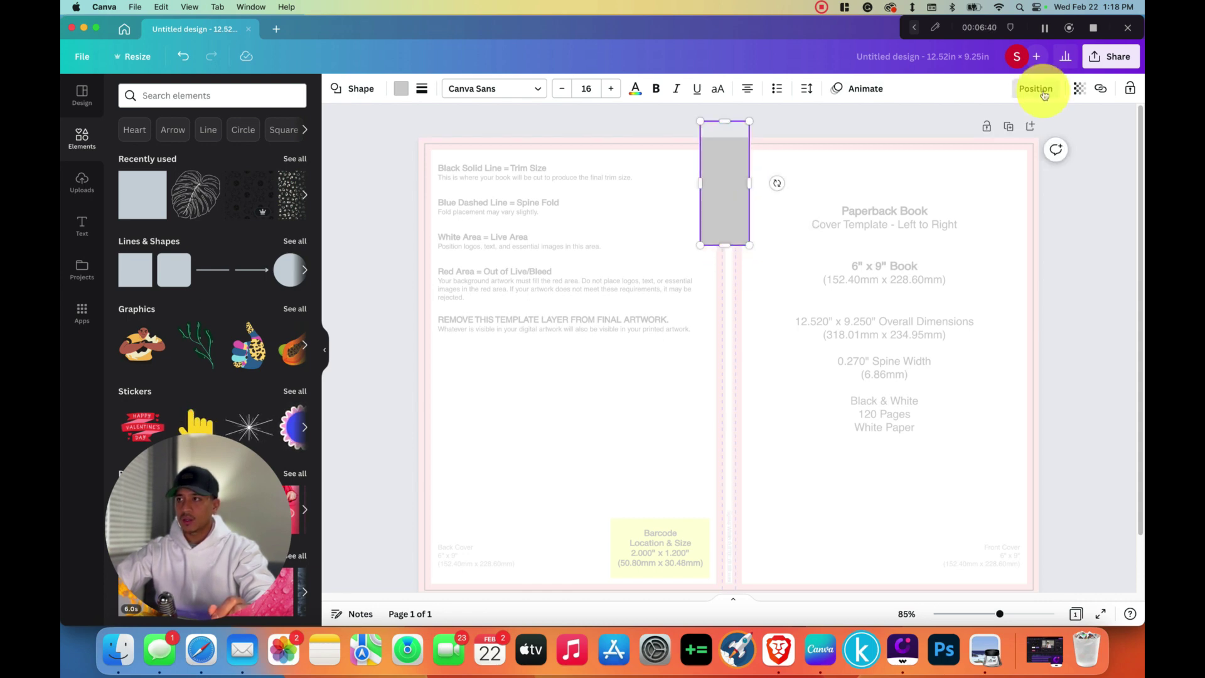
Step: Centre the spine strip on the page and stretch it to the full page height
{"action": "left_click", "coordinate": [1042, 93]}
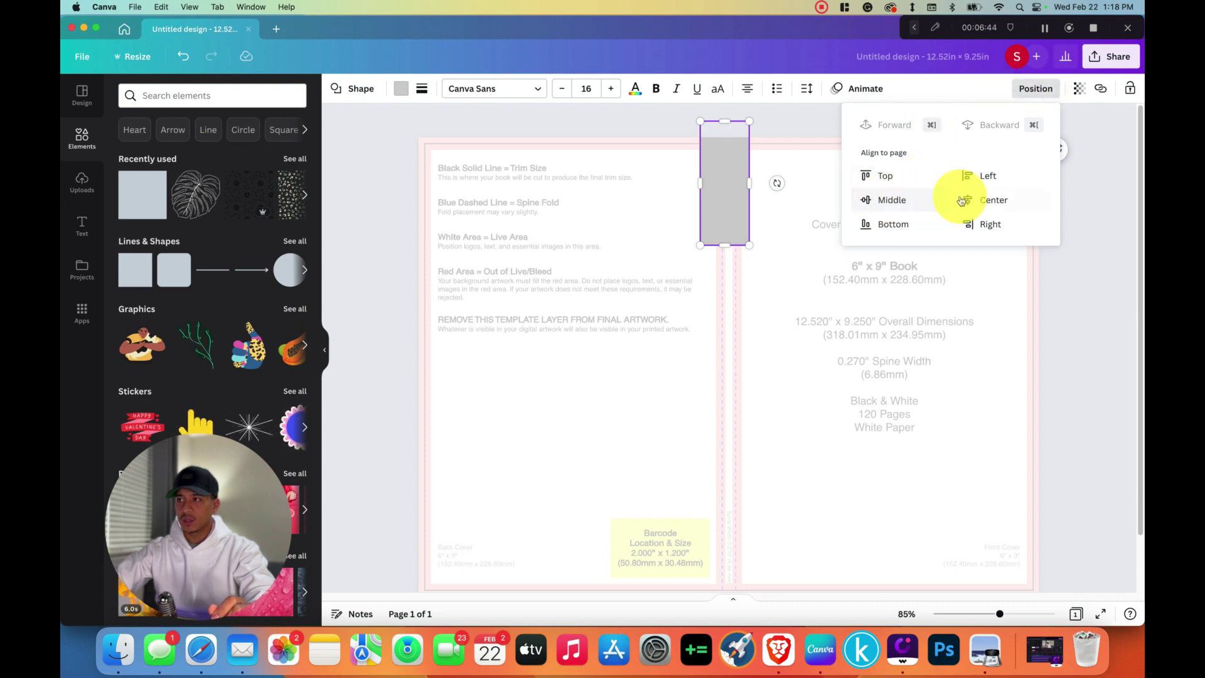
{"action": "left_click", "coordinate": [987, 199]}
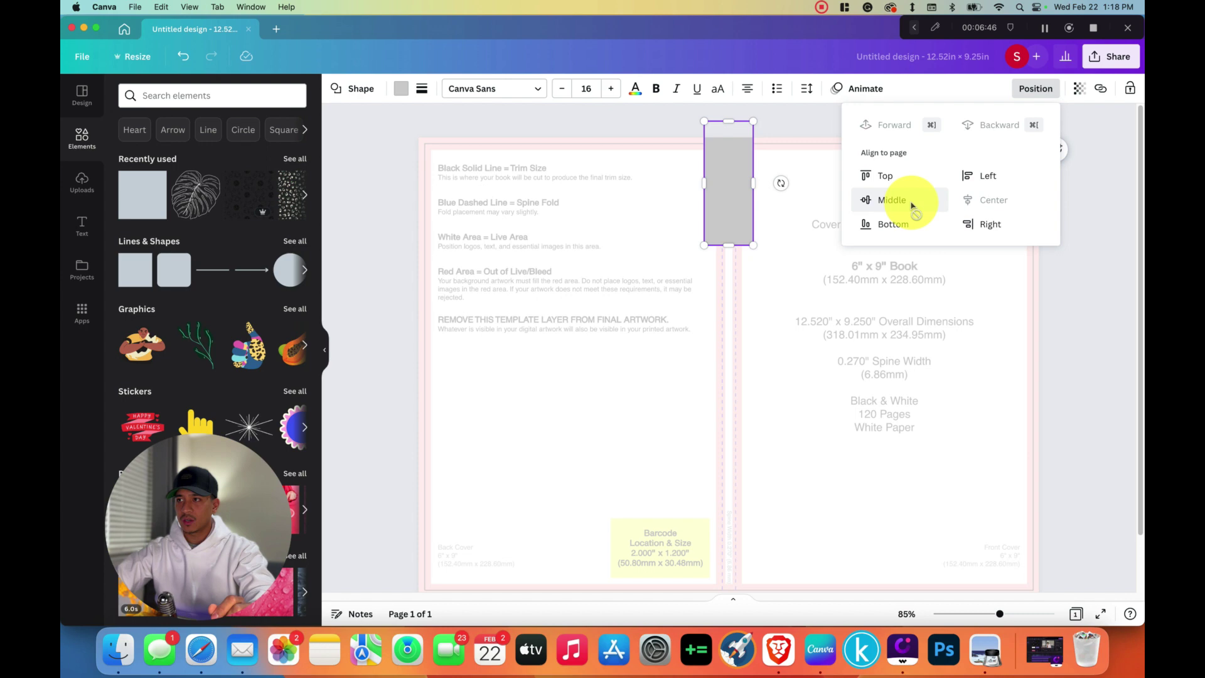
{"action": "left_click", "coordinate": [895, 205]}
{"action": "left_click_drag", "start_coordinate": [728, 304], "coordinate": [742, 124]}
{"action": "left_click_drag", "start_coordinate": [728, 429], "coordinate": [732, 621]}
{"action": "scroll", "coordinate": [740, 489], "scroll_direction": "down", "scroll_amount": 2}
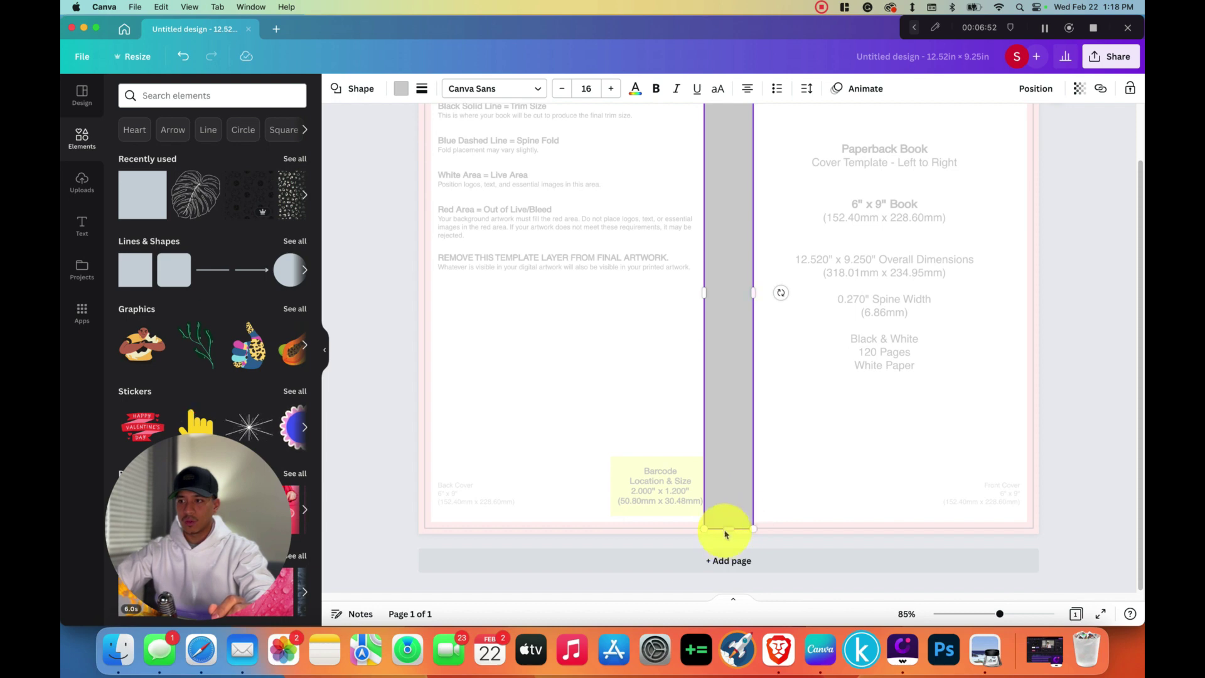
{"action": "mouse_move", "coordinate": [725, 534]}
{"action": "left_mouse_down"}
{"action": "mouse_move", "coordinate": [722, 546]}
{"action": "mouse_move", "coordinate": [729, 528]}
{"action": "left_mouse_up"}
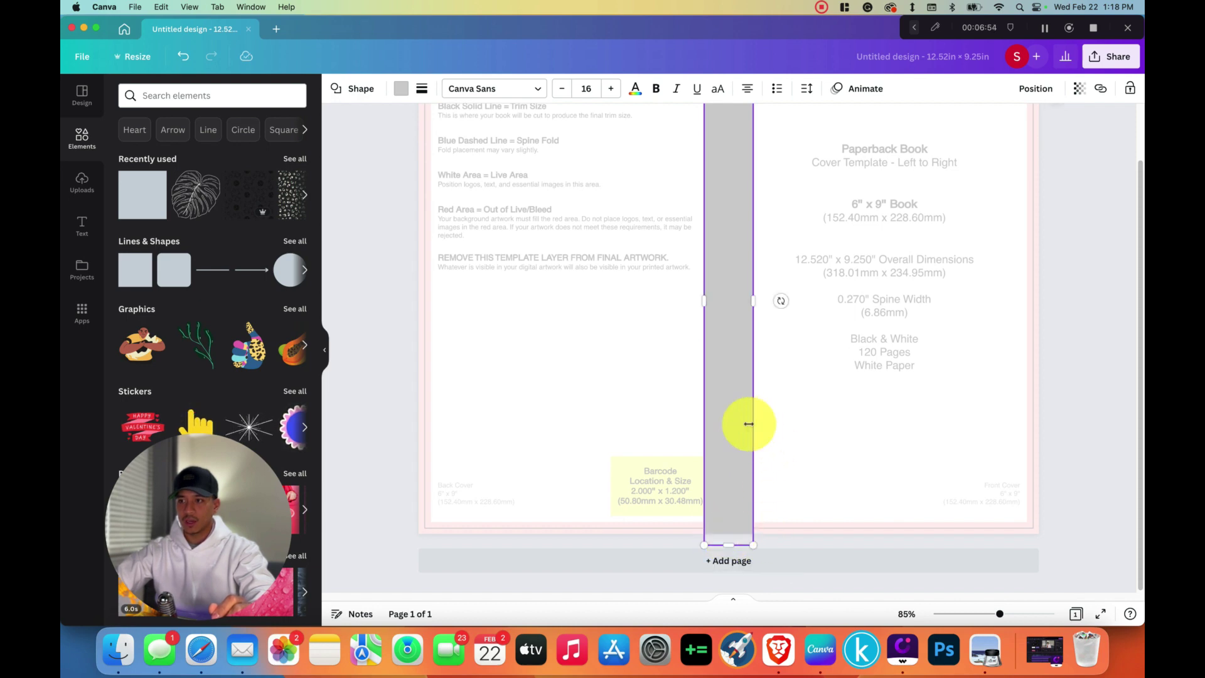
{"action": "scroll", "coordinate": [747, 423], "scroll_direction": "up", "scroll_amount": 2}
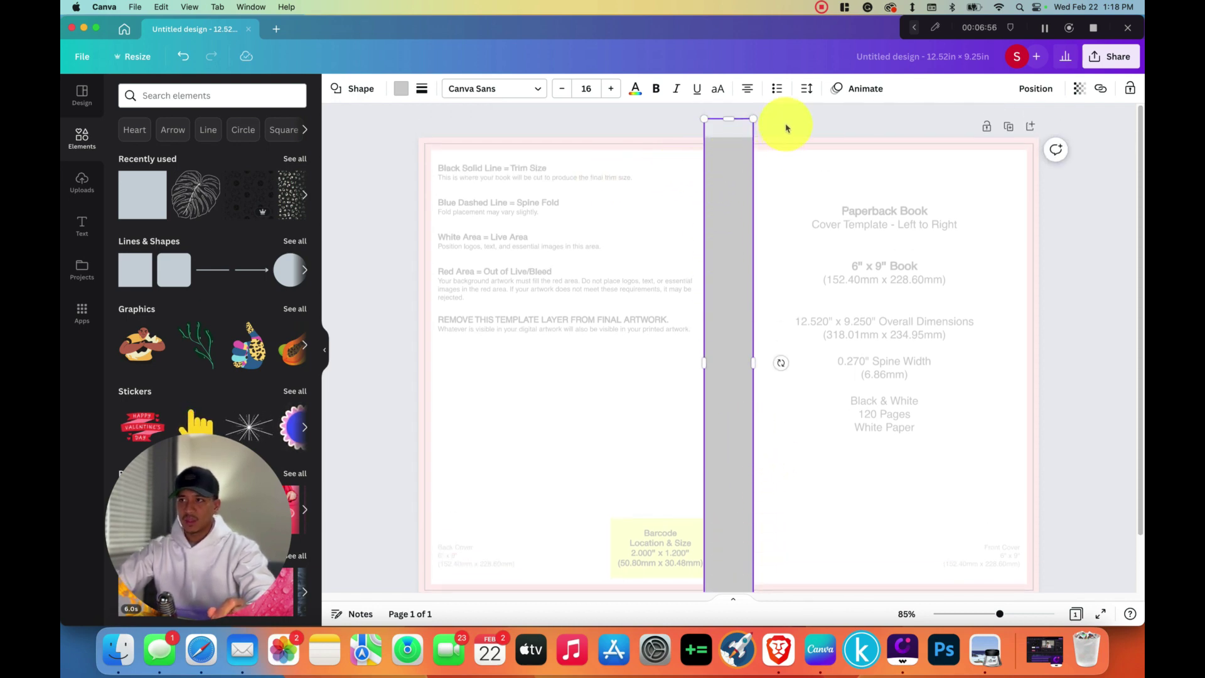
{"action": "left_click", "coordinate": [648, 202]}
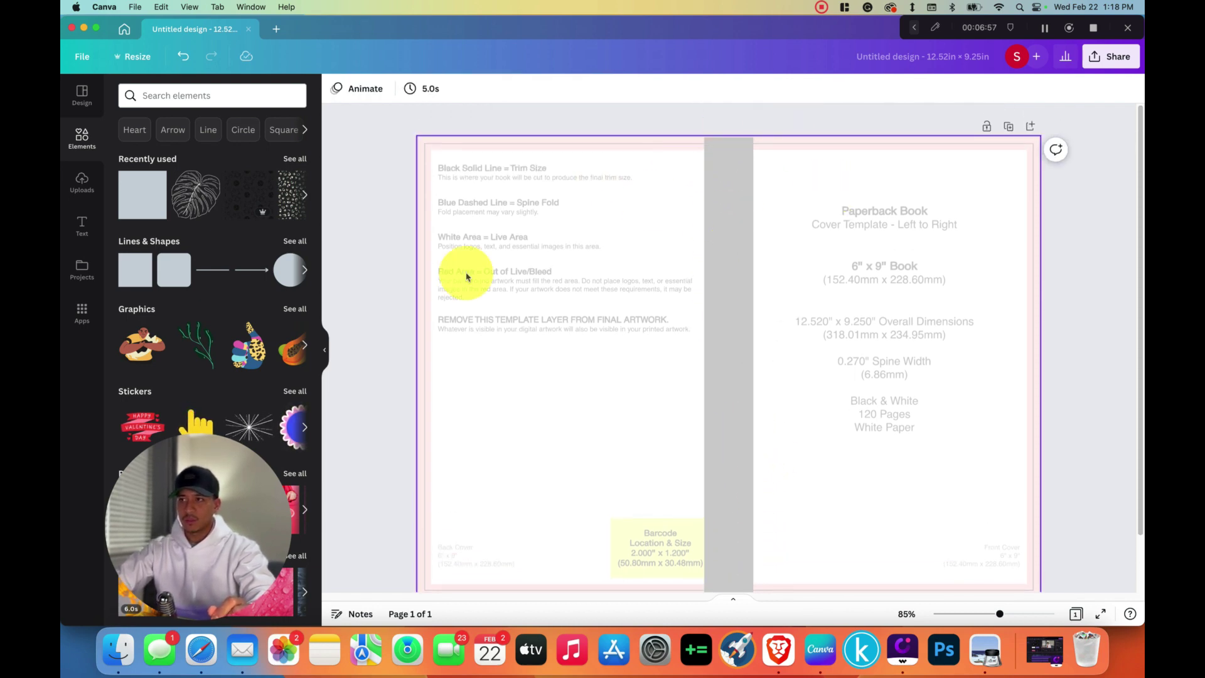
Step: Fill the spine rectangle with the black Document Colors swatch
{"action": "left_click", "coordinate": [712, 292]}
{"action": "left_click", "coordinate": [400, 93]}
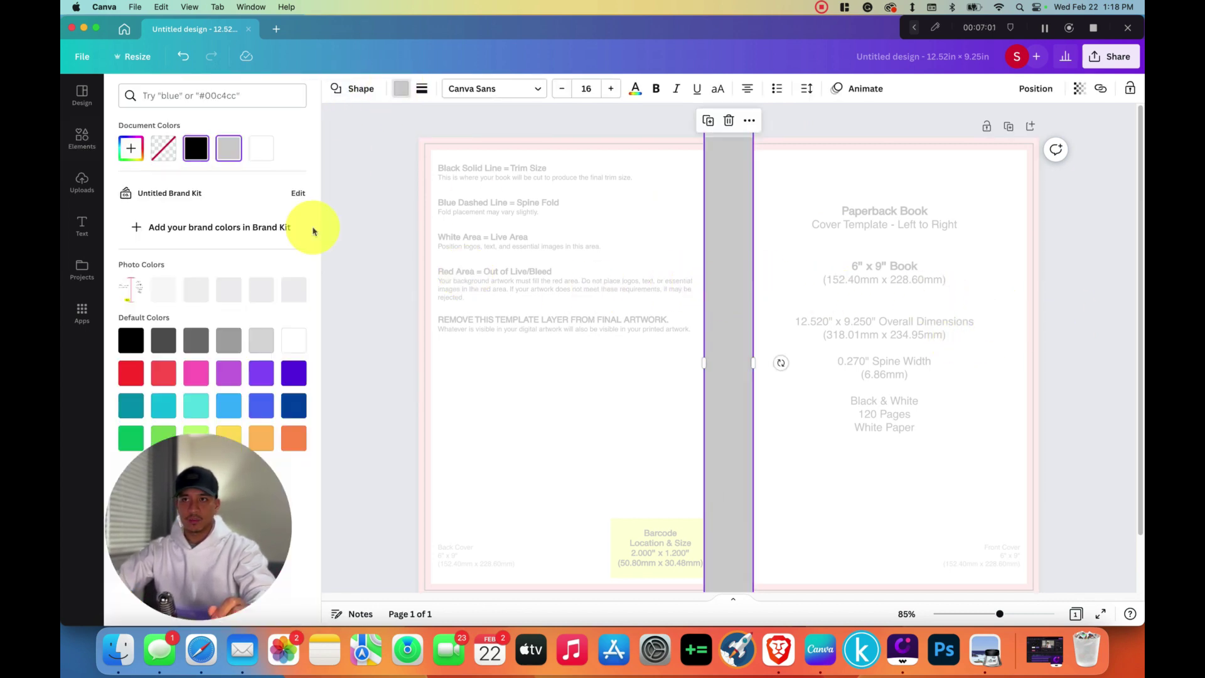
{"action": "left_click", "coordinate": [195, 150]}
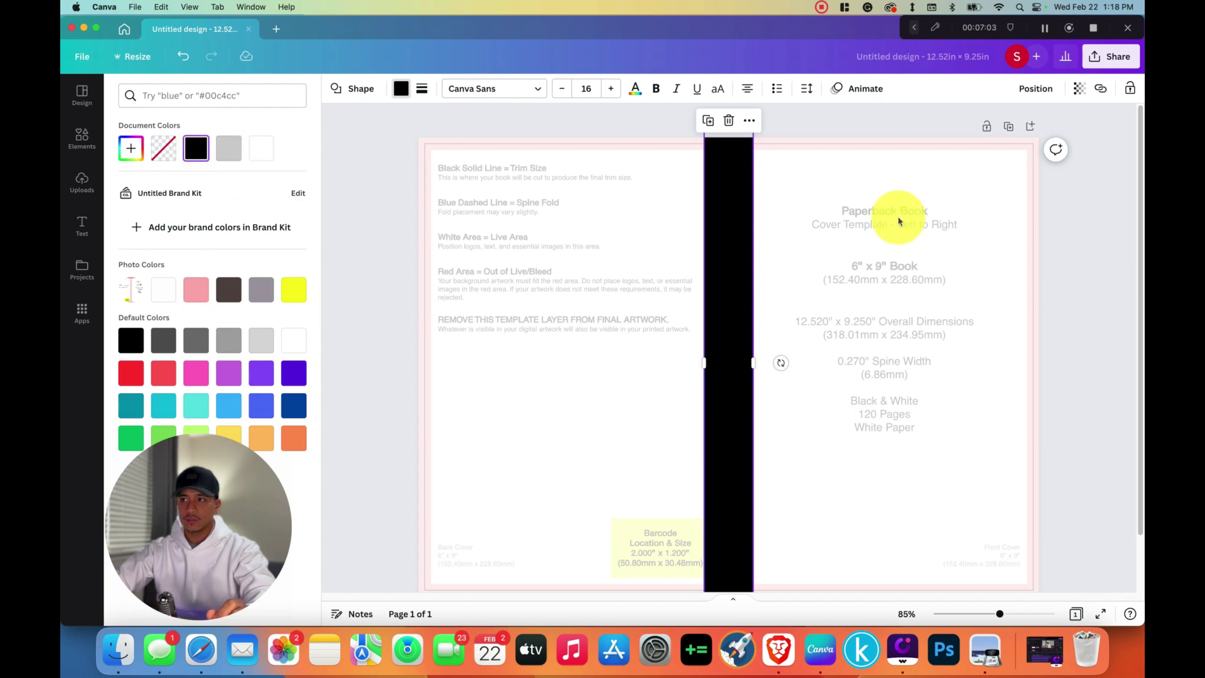
{"action": "left_click", "coordinate": [1108, 222]}
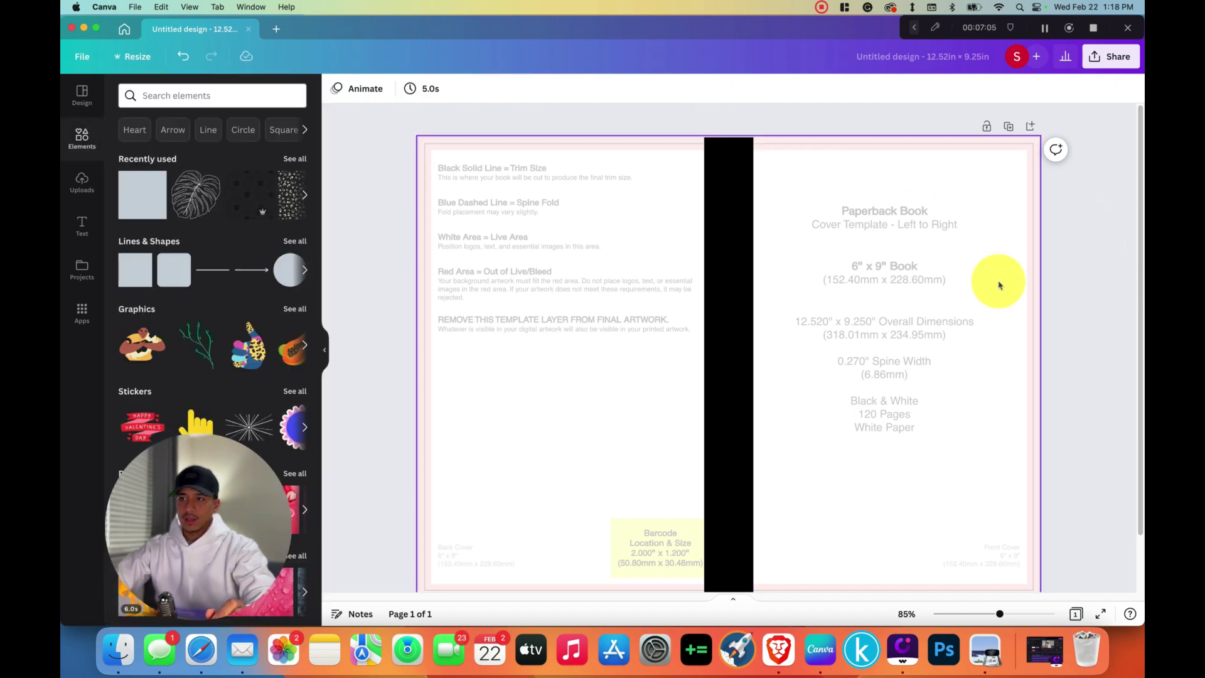
{"action": "scroll", "coordinate": [432, 277], "scroll_direction": "down", "scroll_amount": 2}
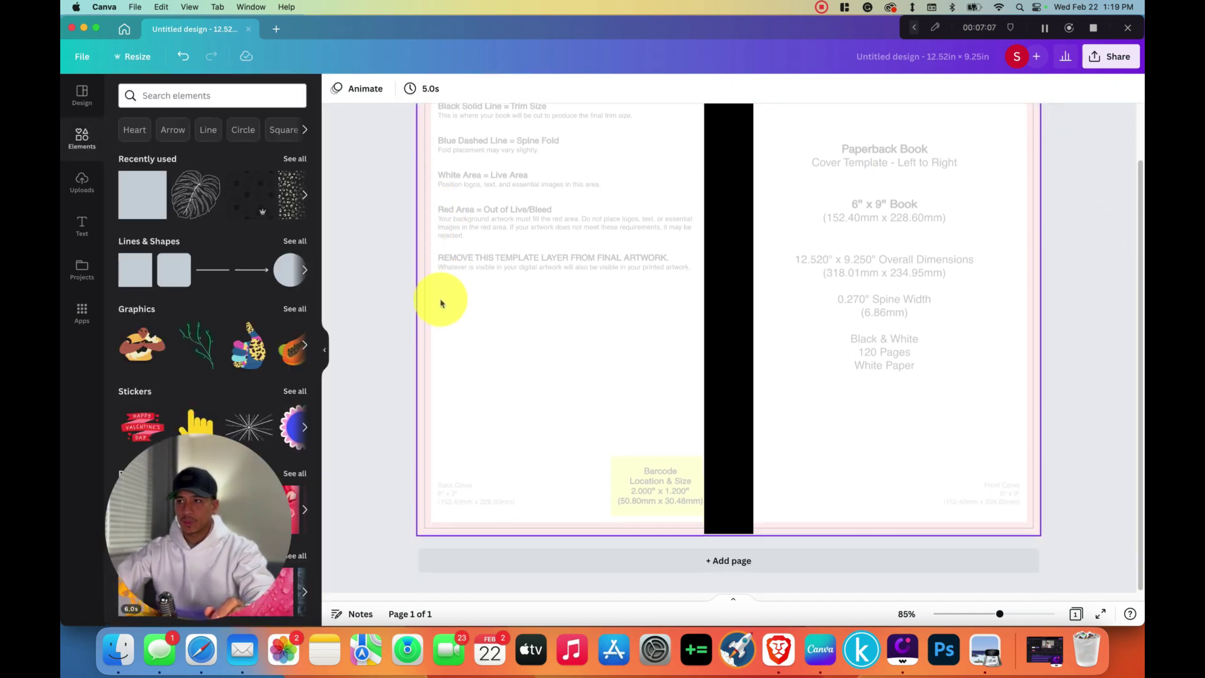
{"action": "scroll", "coordinate": [610, 314], "scroll_direction": "up", "scroll_amount": 2}
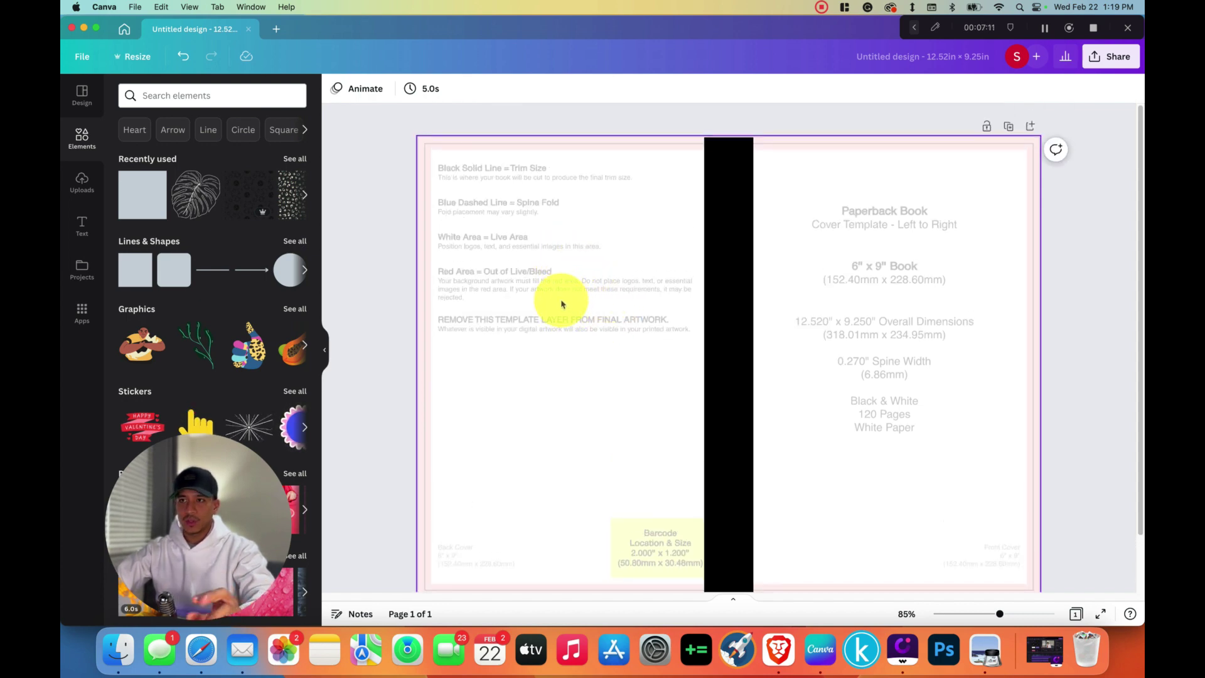
{"action": "left_click", "coordinate": [897, 206]}
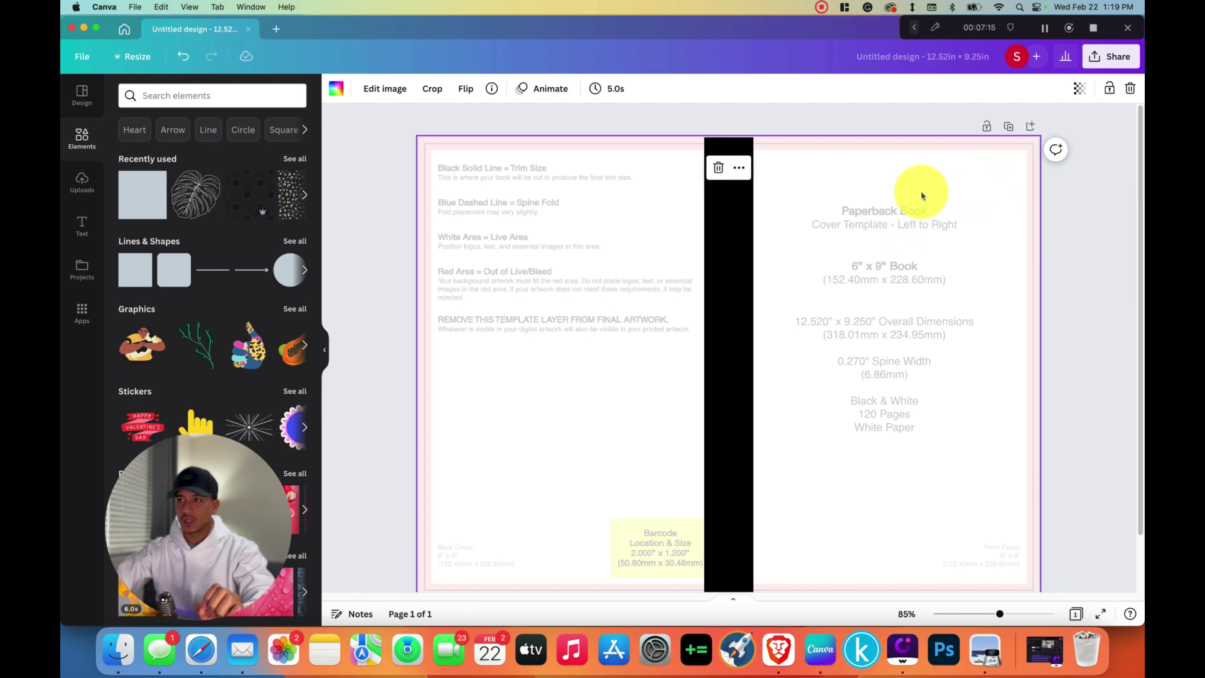
Step: Delete the KDP template image from the page
{"action": "left_click", "coordinate": [921, 214]}
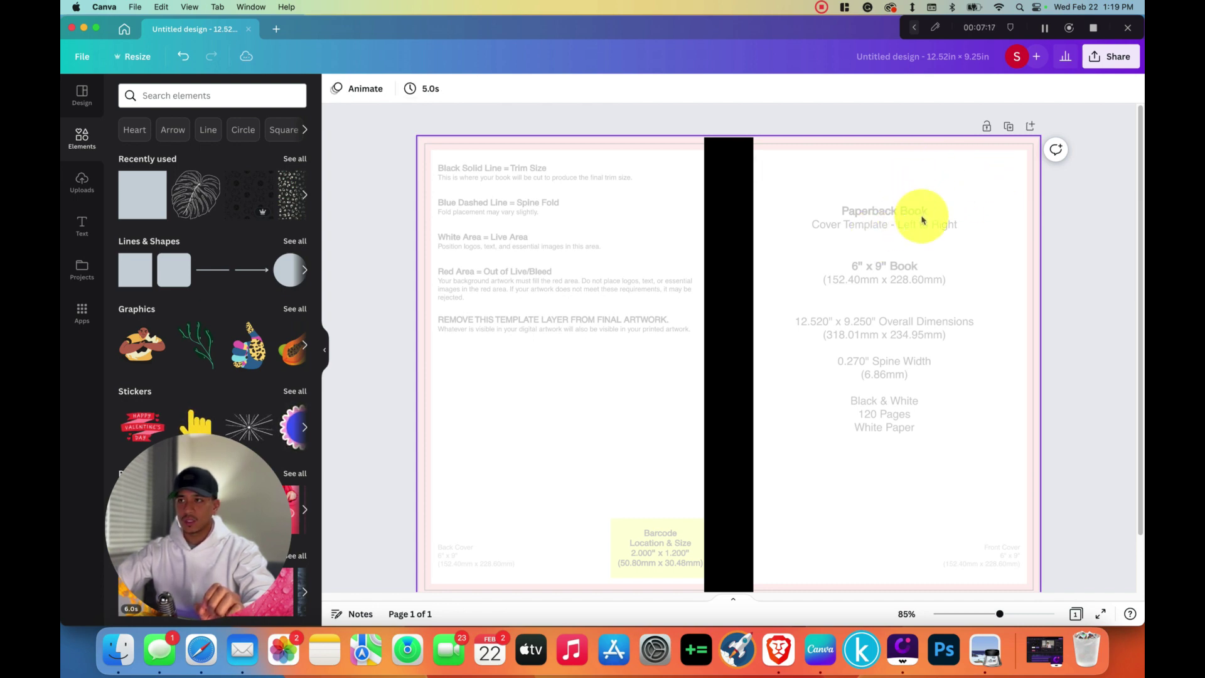
{"action": "left_click", "coordinate": [933, 214]}
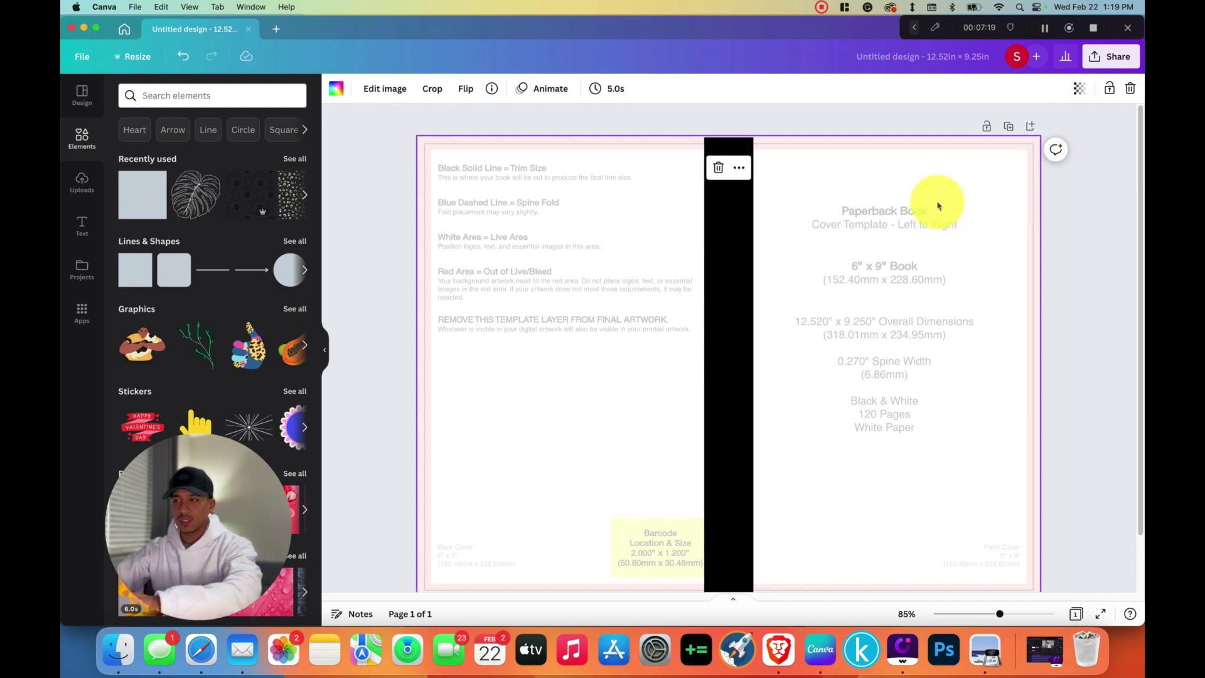
{"action": "key", "text": "Delete"}
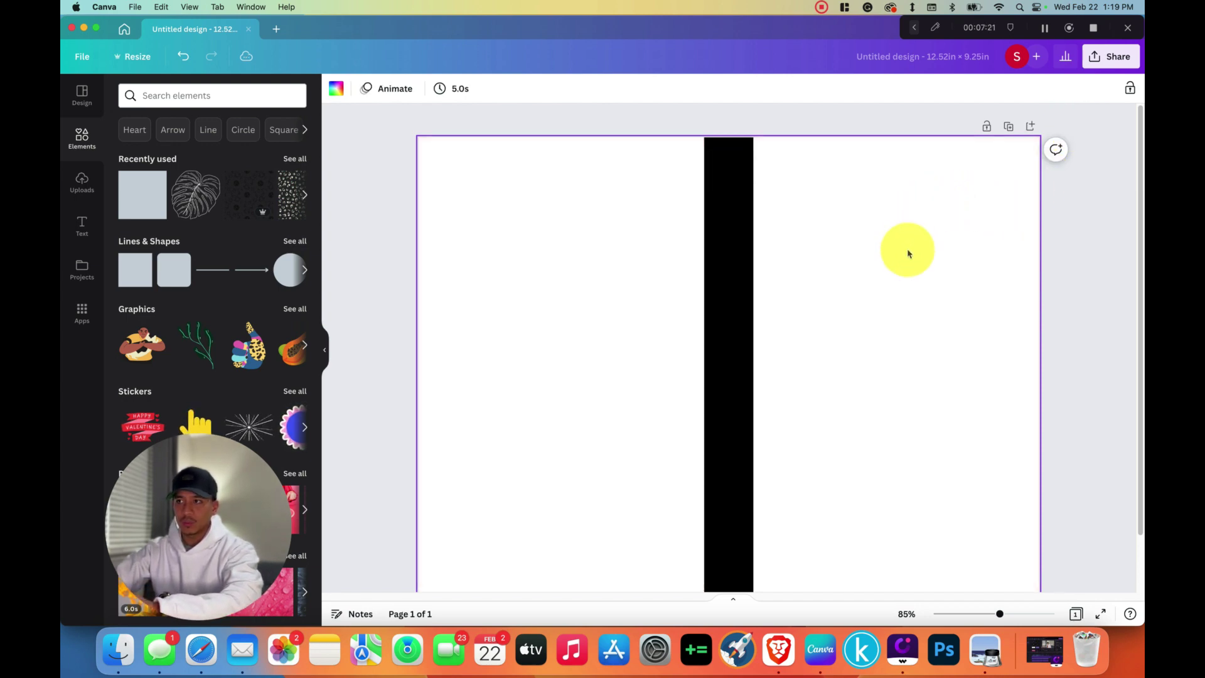
Step: Set the page background to a custom slate-blue colour
{"action": "left_click", "coordinate": [333, 88]}
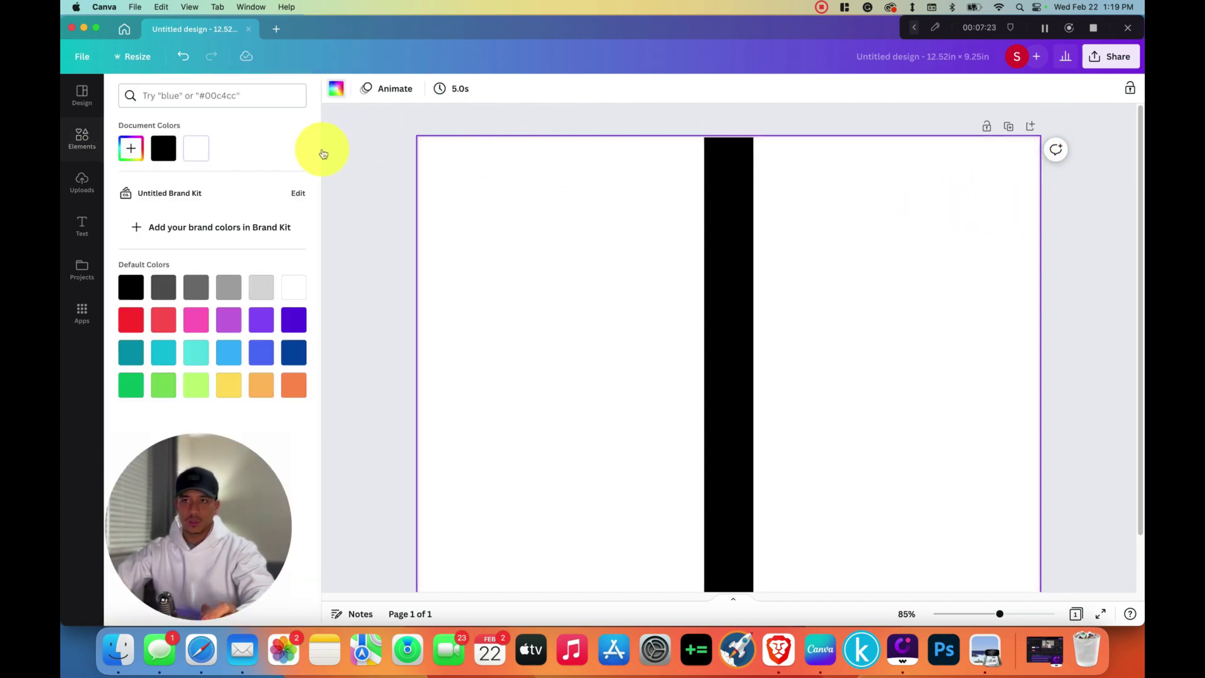
{"action": "left_click", "coordinate": [131, 149]}
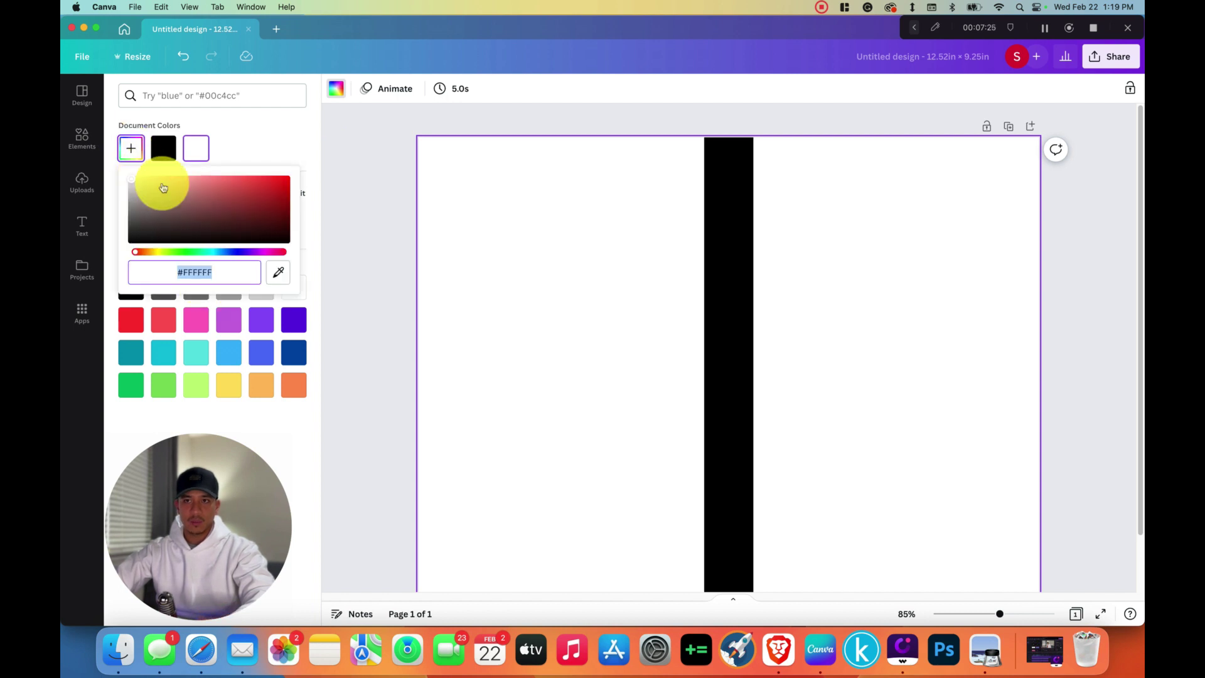
{"action": "left_click", "coordinate": [222, 252]}
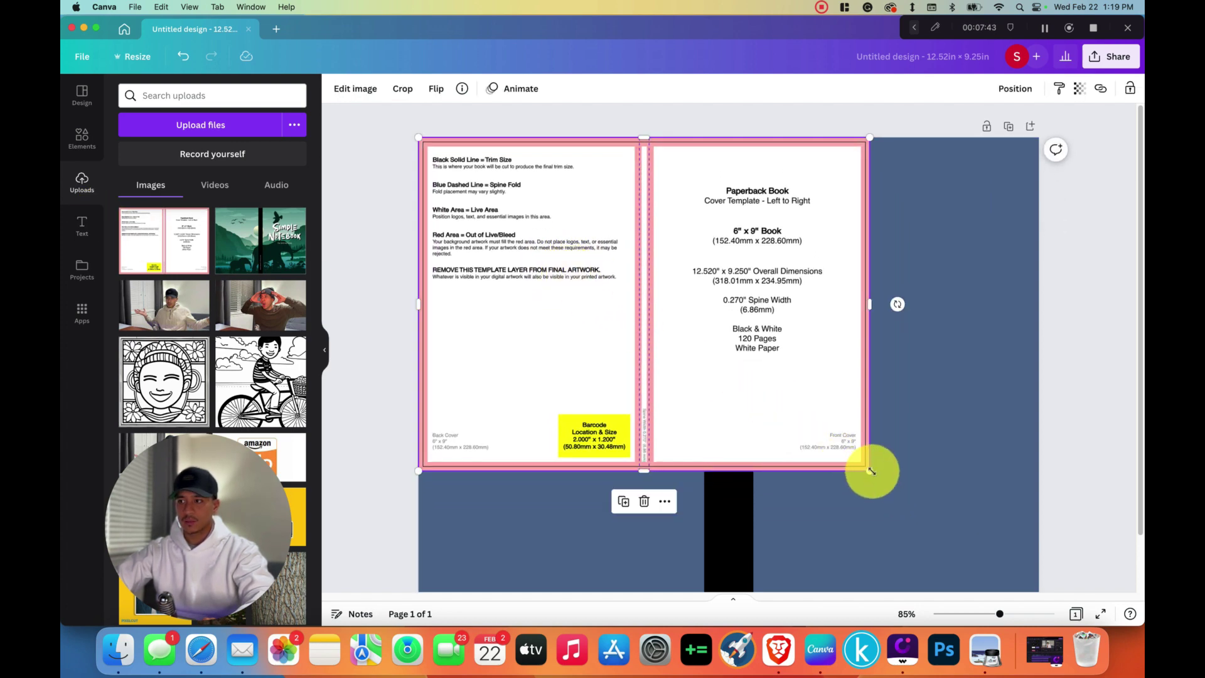
Step: Stretch the re-added template over the whole page and set its transparency to 20
{"action": "left_click_drag", "start_coordinate": [869, 469], "coordinate": [1036, 535]}
{"action": "scroll", "coordinate": [855, 236], "scroll_direction": "up", "scroll_amount": 2}
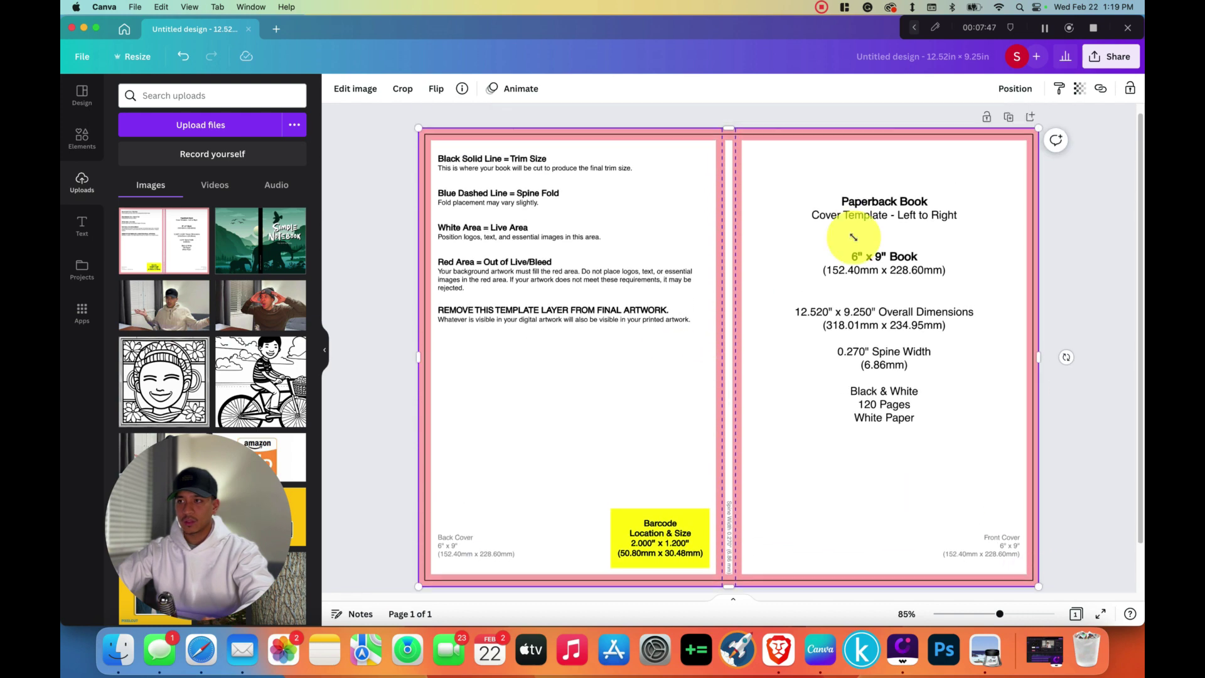
{"action": "left_click", "coordinate": [1079, 89]}
{"action": "left_click", "coordinate": [985, 138]}
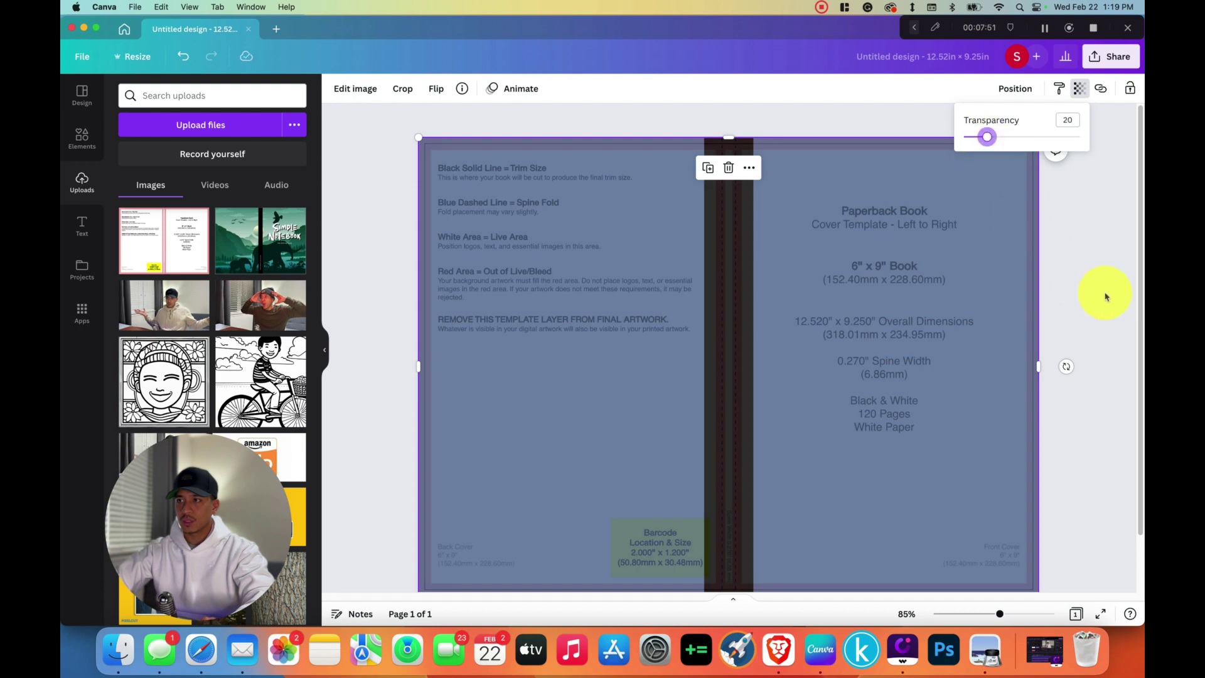
Step: Send the template backward so it sits behind the black spine
{"action": "left_click", "coordinate": [1079, 89]}
{"action": "left_click", "coordinate": [1014, 88]}
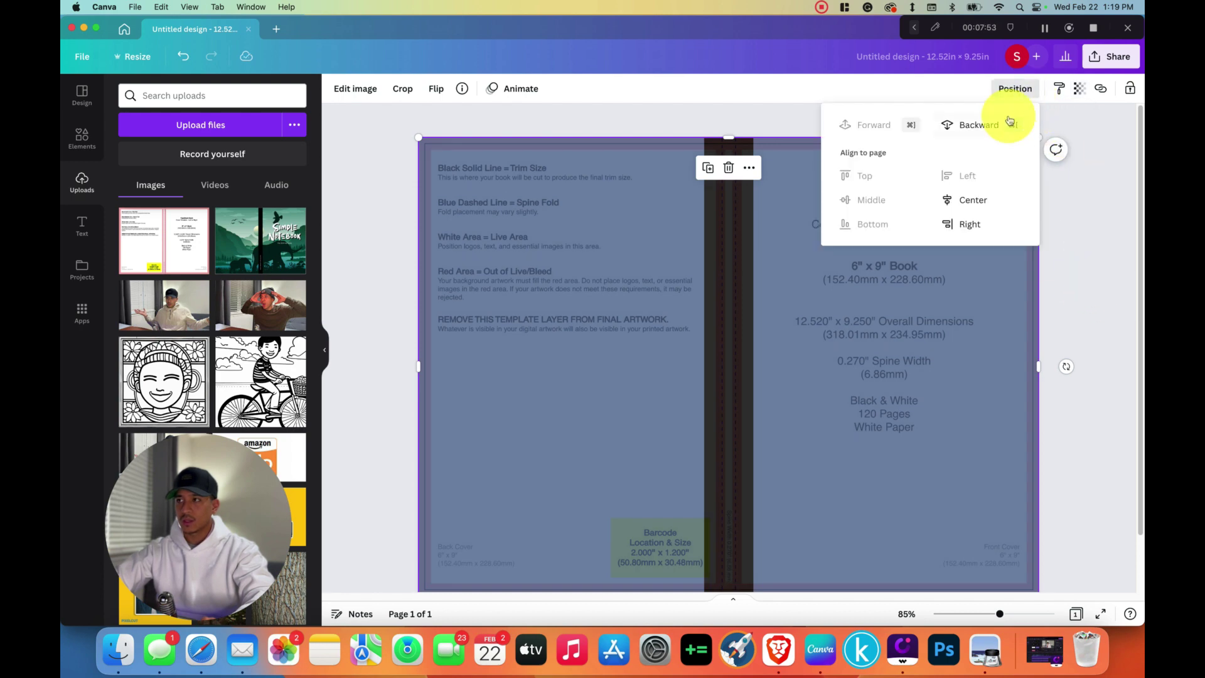
{"action": "left_click", "coordinate": [978, 125]}
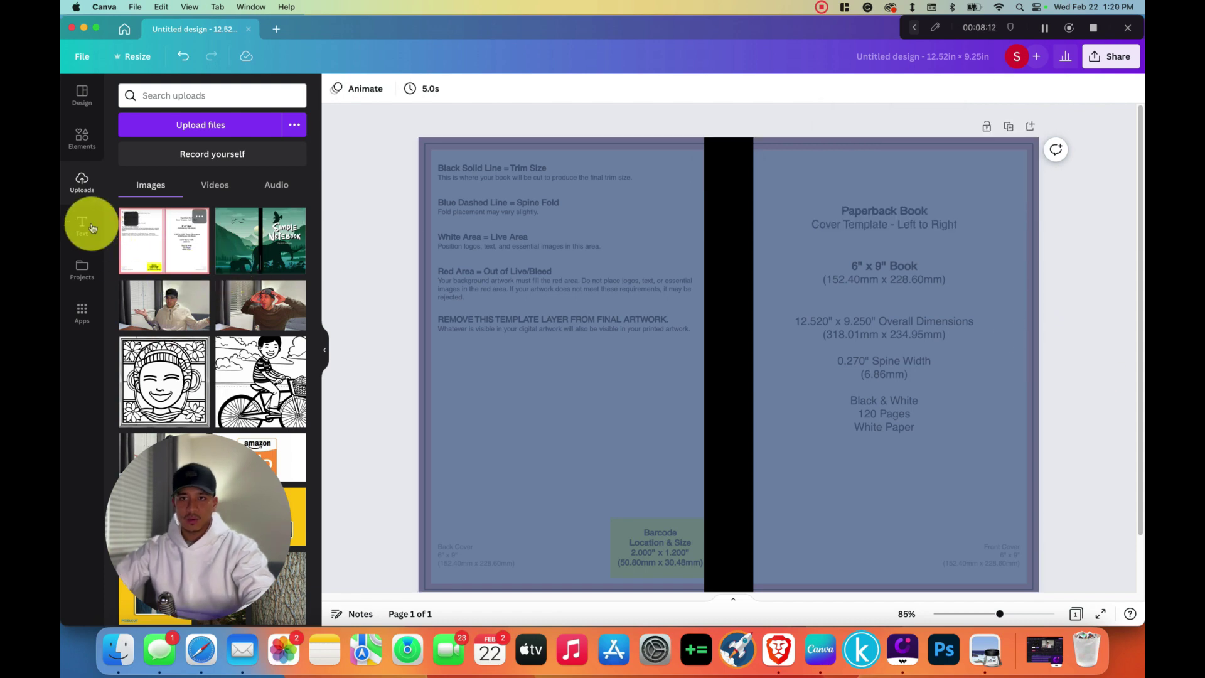
{"action": "left_click", "coordinate": [76, 227]}
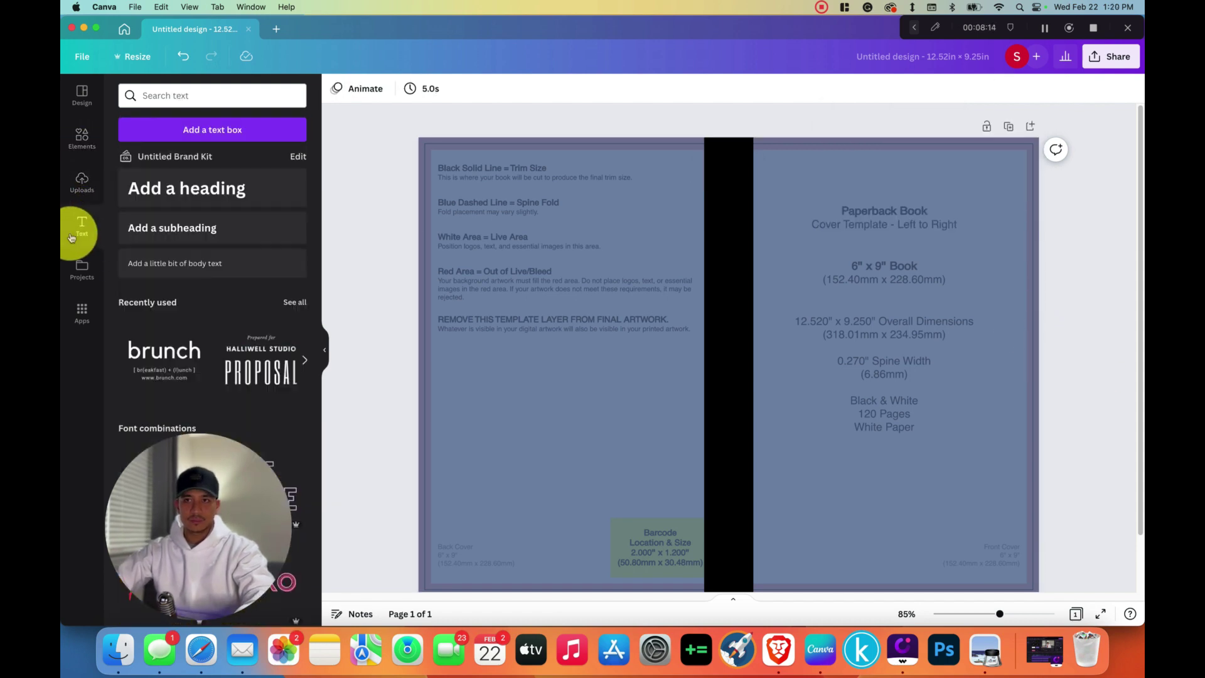
Step: Add a heading, shrink it to about size 30 and place it near the top of the front cover
{"action": "left_click", "coordinate": [203, 190]}
{"action": "left_click", "coordinate": [796, 434]}
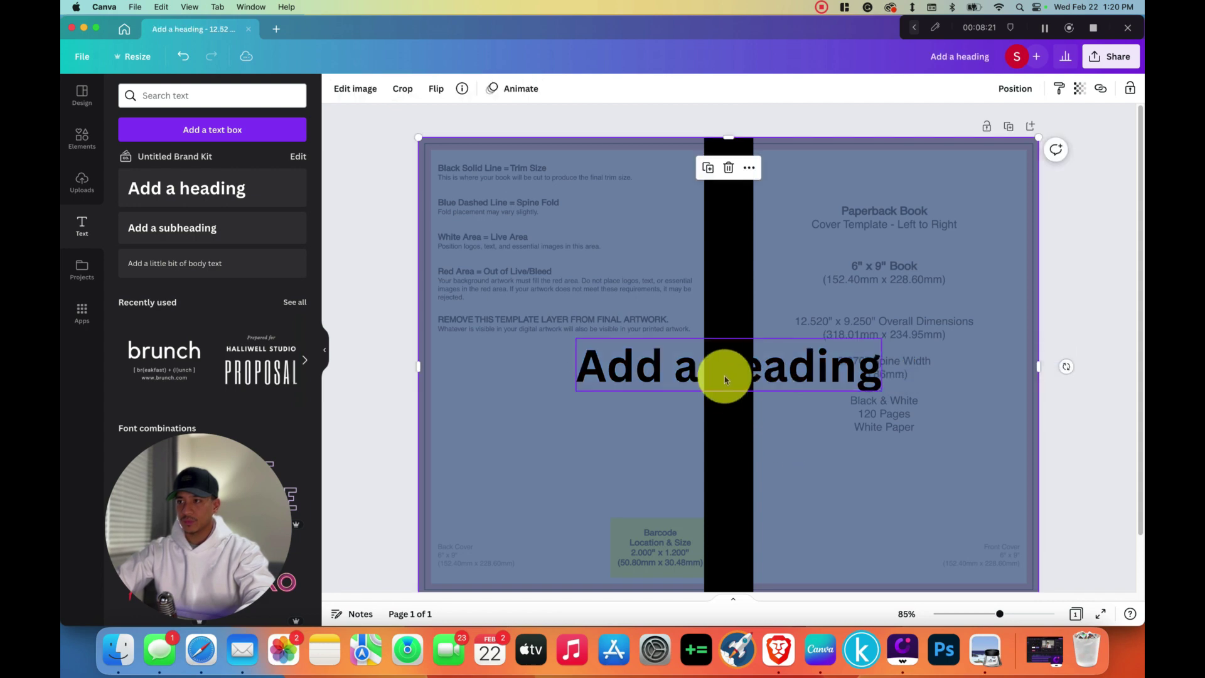
{"action": "left_click_drag", "start_coordinate": [640, 368], "coordinate": [800, 251]}
{"action": "left_click_drag", "start_coordinate": [738, 218], "coordinate": [780, 246]}
{"action": "left_click_drag", "start_coordinate": [1041, 227], "coordinate": [935, 276]}
{"action": "left_click_drag", "start_coordinate": [863, 295], "coordinate": [894, 299]}
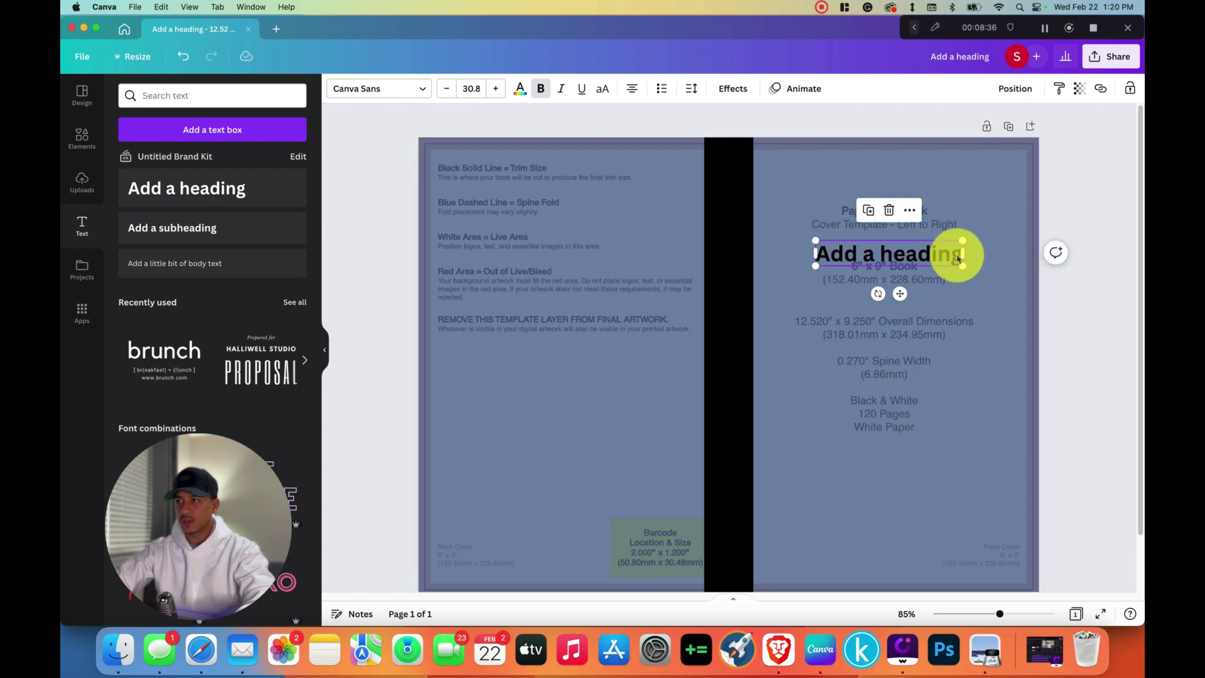
{"action": "left_click_drag", "start_coordinate": [964, 259], "coordinate": [1027, 278]}
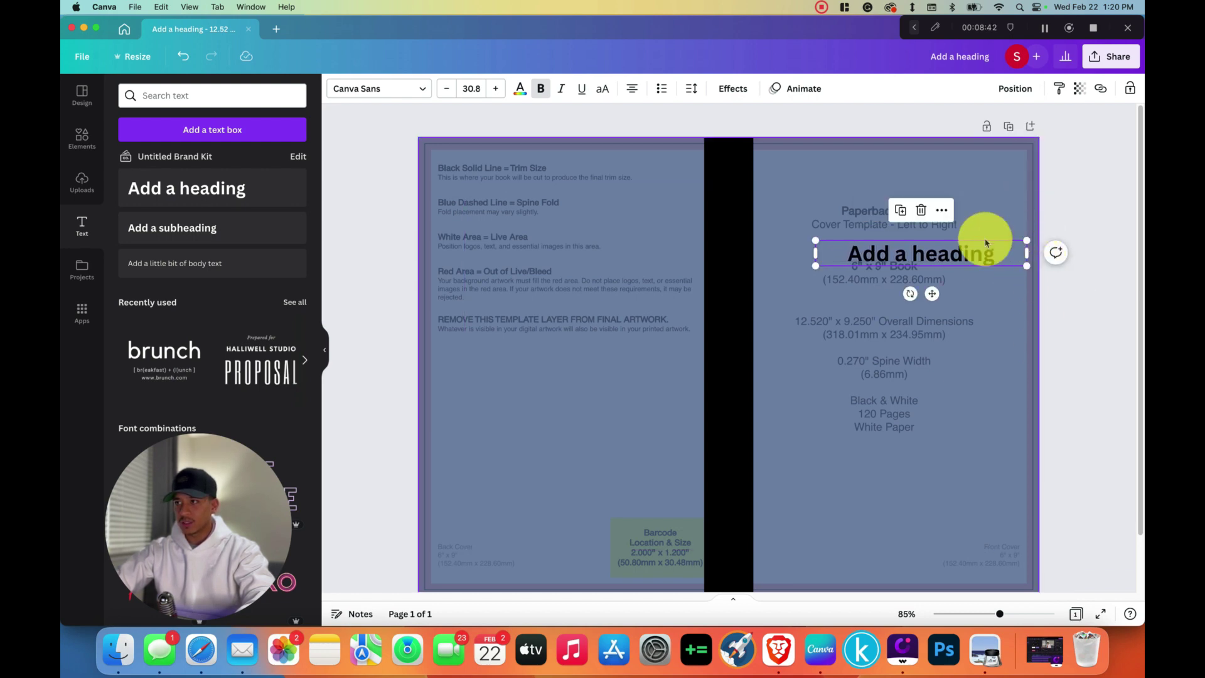
Step: Stretch the heading box across the front cover and change its text to 'Journal'
{"action": "double_click", "coordinate": [815, 255]}
{"action": "left_click_drag", "start_coordinate": [815, 256], "coordinate": [754, 253]}
{"action": "left_click", "coordinate": [816, 320]}
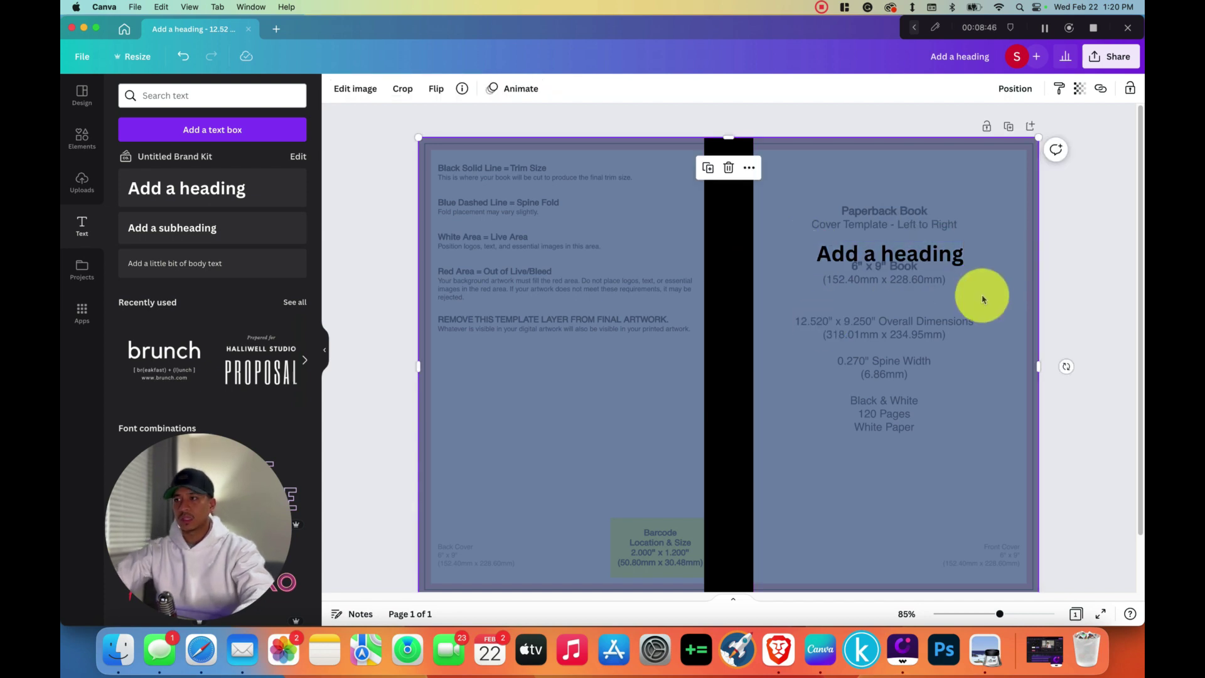
{"action": "double_click", "coordinate": [908, 261]}
{"action": "type", "text": "Journal"}
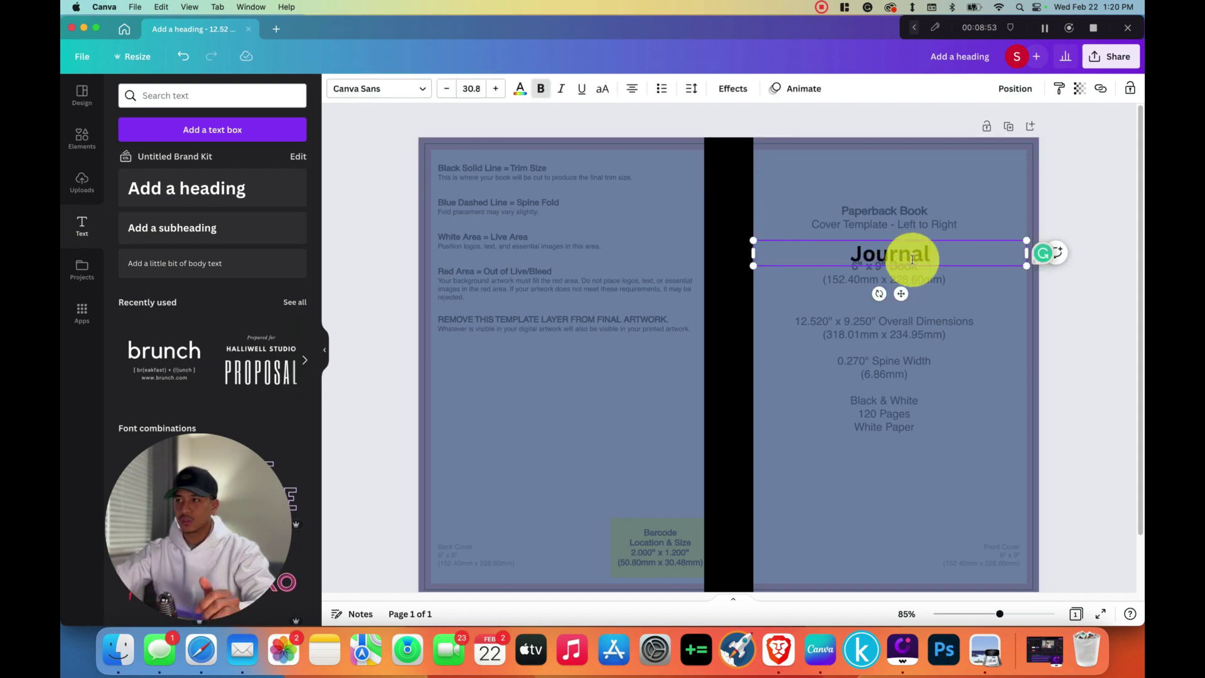
{"action": "left_click", "coordinate": [844, 342]}
{"action": "left_click", "coordinate": [82, 141]}
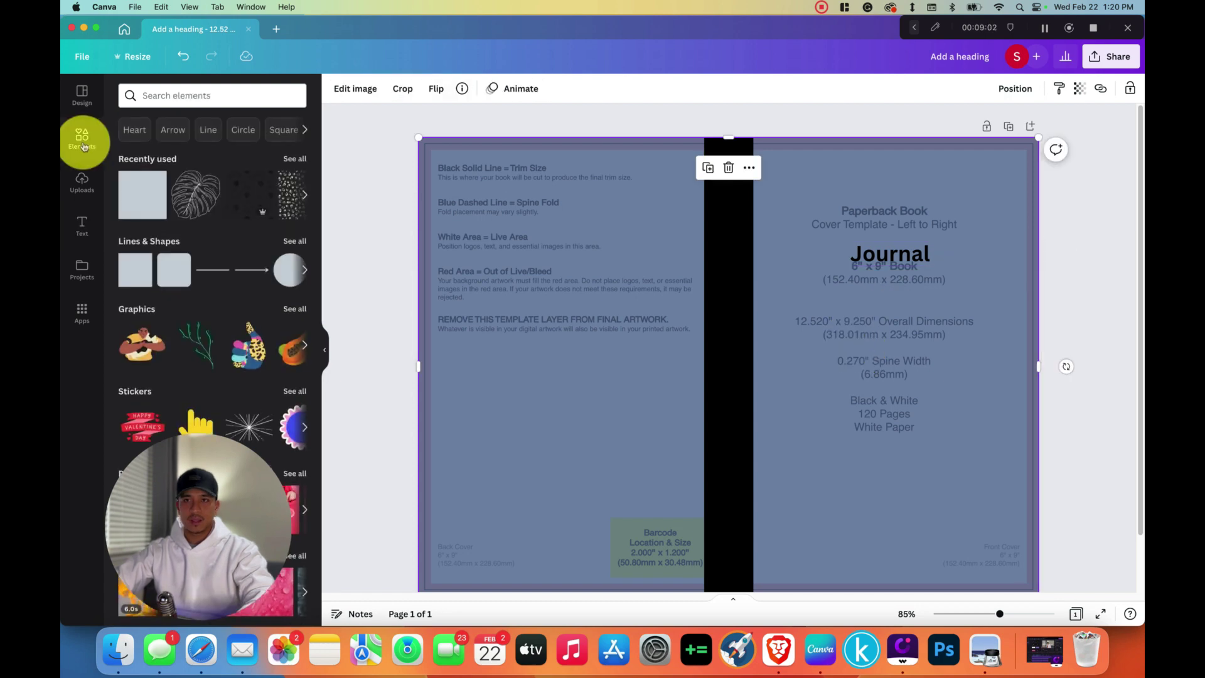
Step: Search the elements library for 'leaf' and show all the graphics results
{"action": "left_click", "coordinate": [166, 96]}
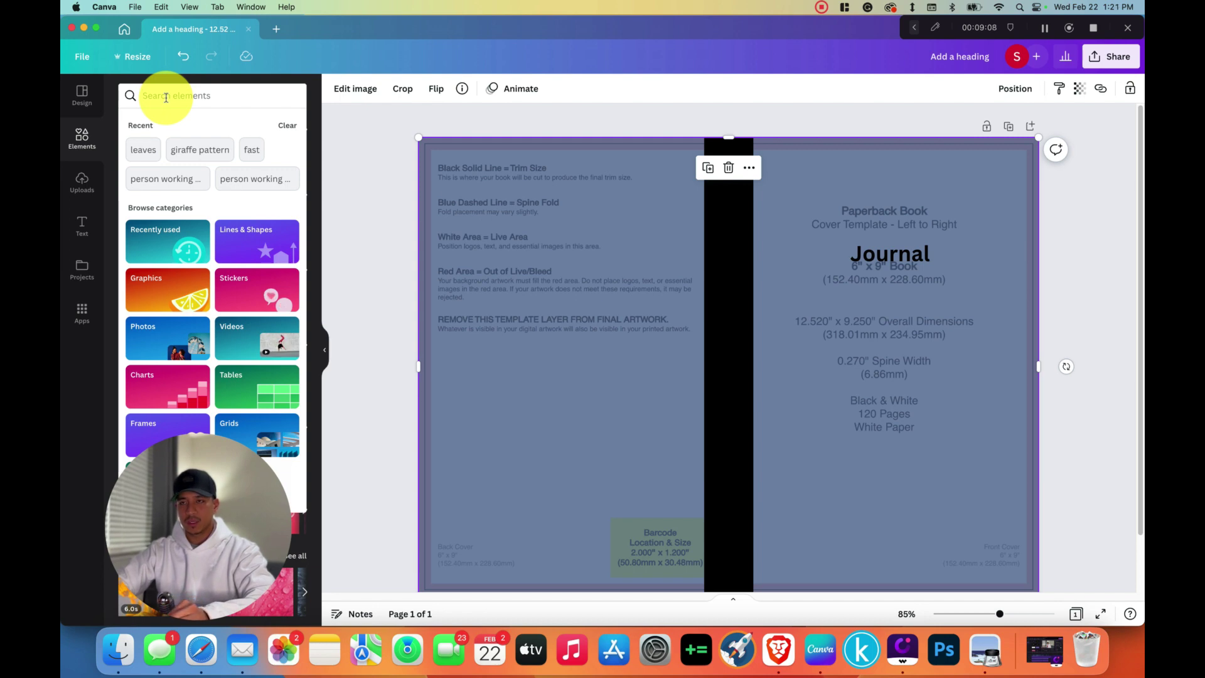
{"action": "type", "text": "leaf"}
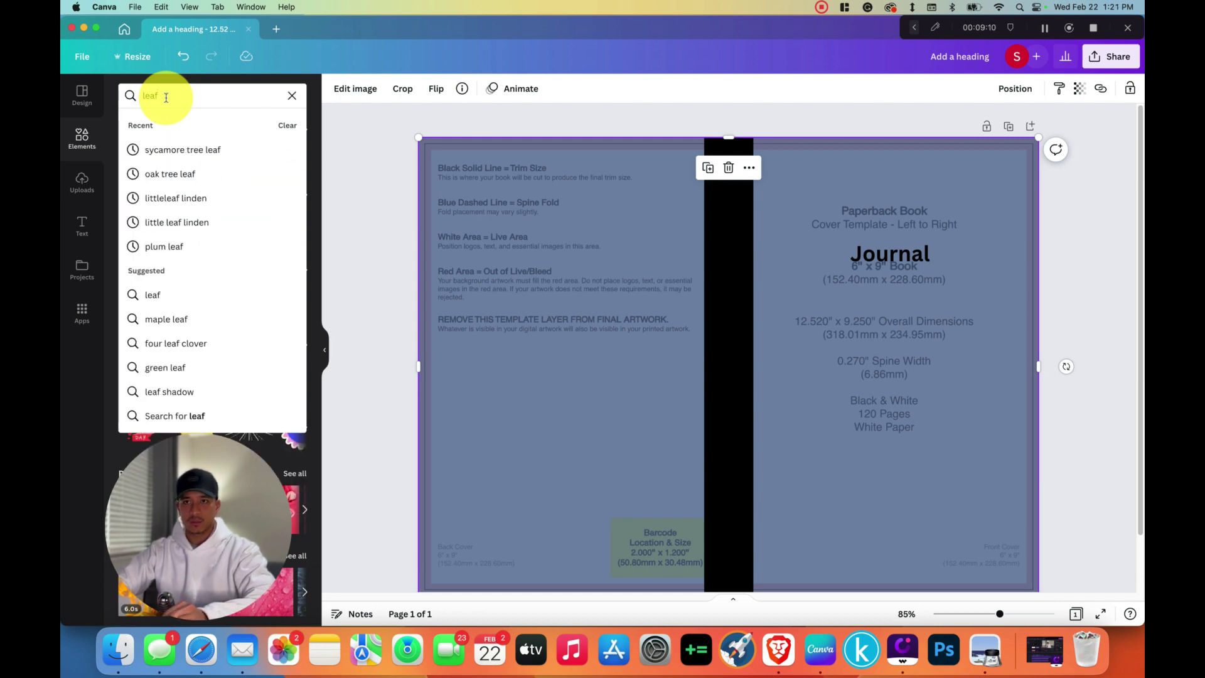
{"action": "key", "text": "Return"}
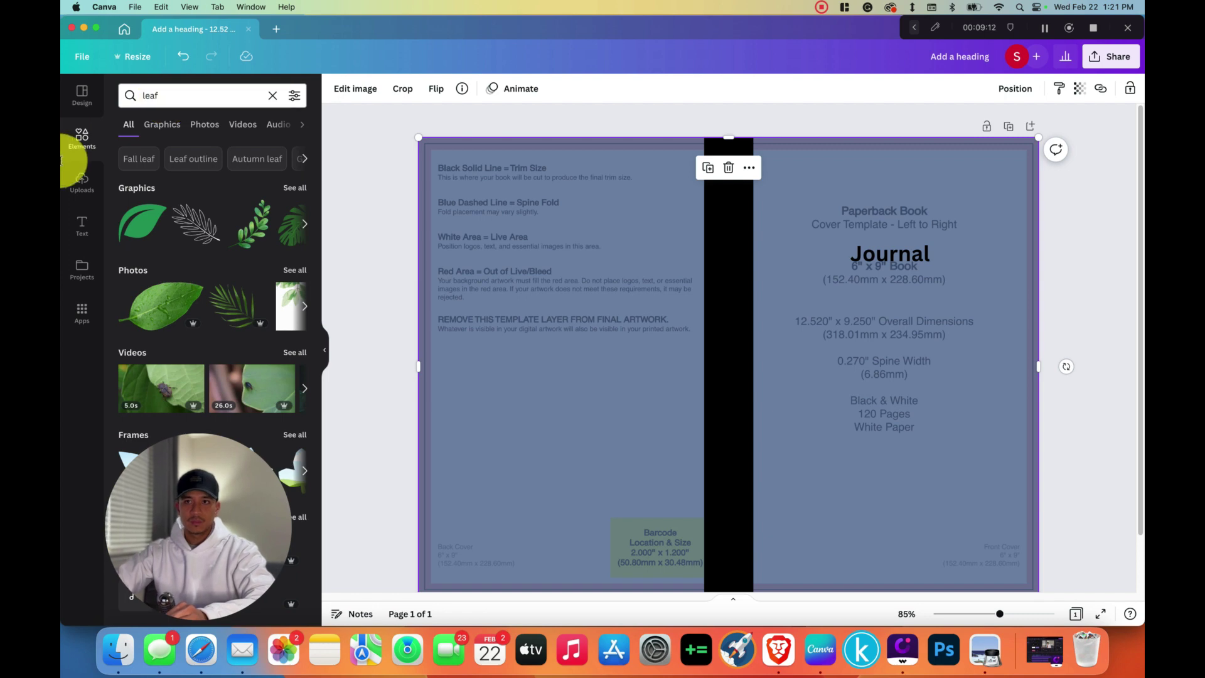
{"action": "scroll", "coordinate": [188, 232], "scroll_direction": "down", "scroll_amount": 1}
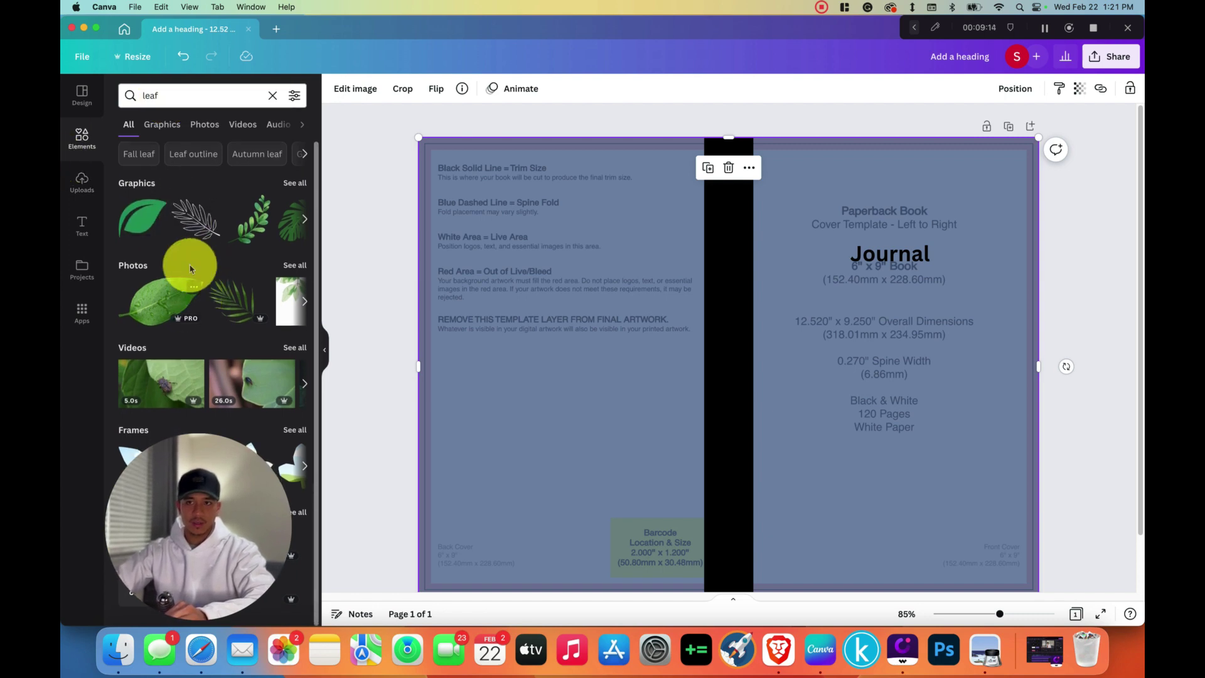
{"action": "left_click", "coordinate": [302, 188]}
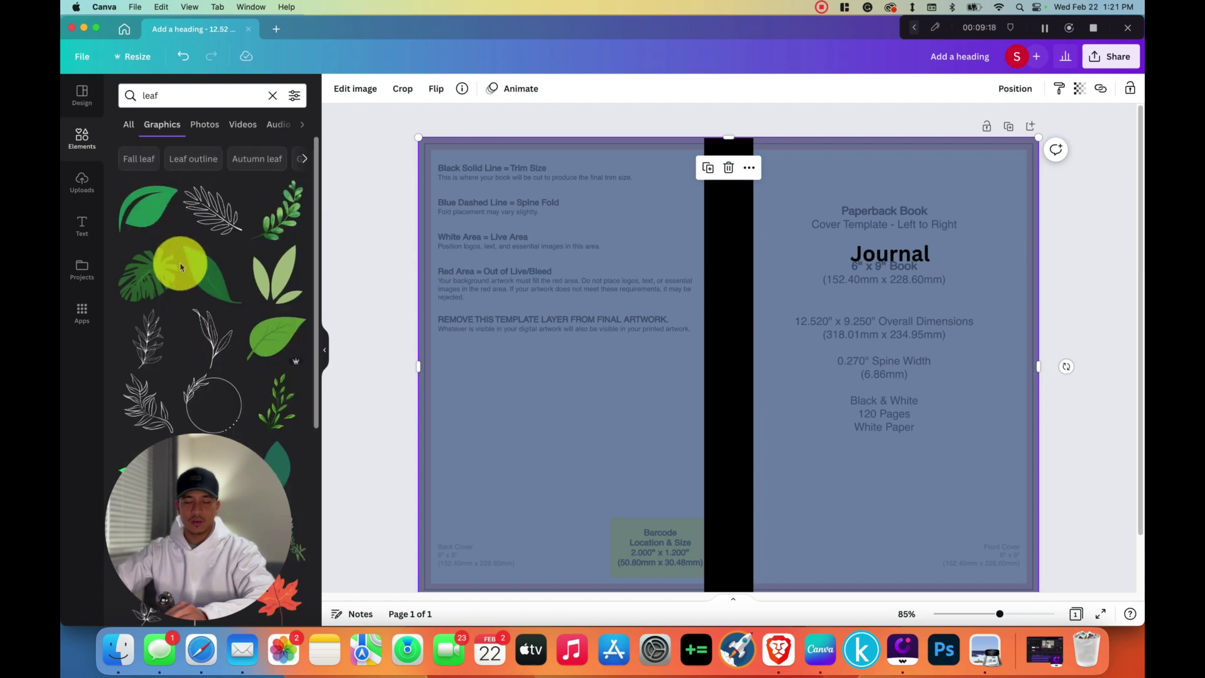
Step: Browse the leaf graphics and open the options for the Monstera Leaf Outline
{"action": "scroll", "coordinate": [238, 263], "scroll_direction": "down", "scroll_amount": 15}
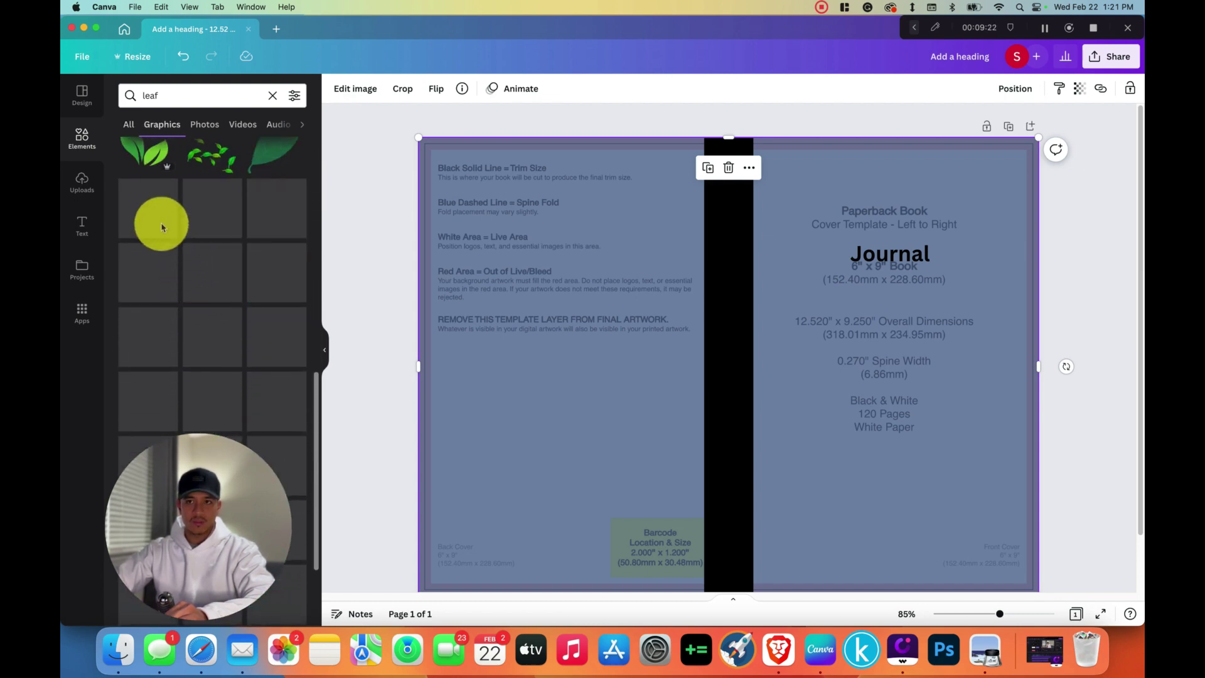
{"action": "scroll", "coordinate": [169, 282], "scroll_direction": "up", "scroll_amount": 2}
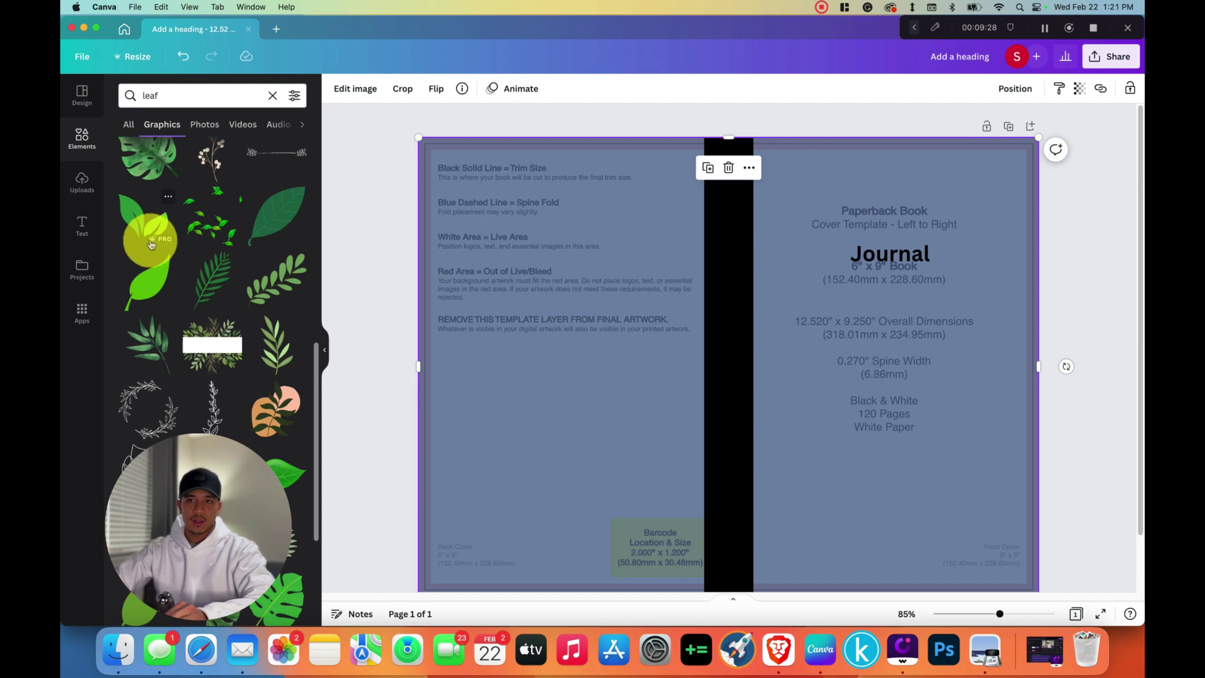
{"action": "scroll", "coordinate": [222, 314], "scroll_direction": "up", "scroll_amount": 10}
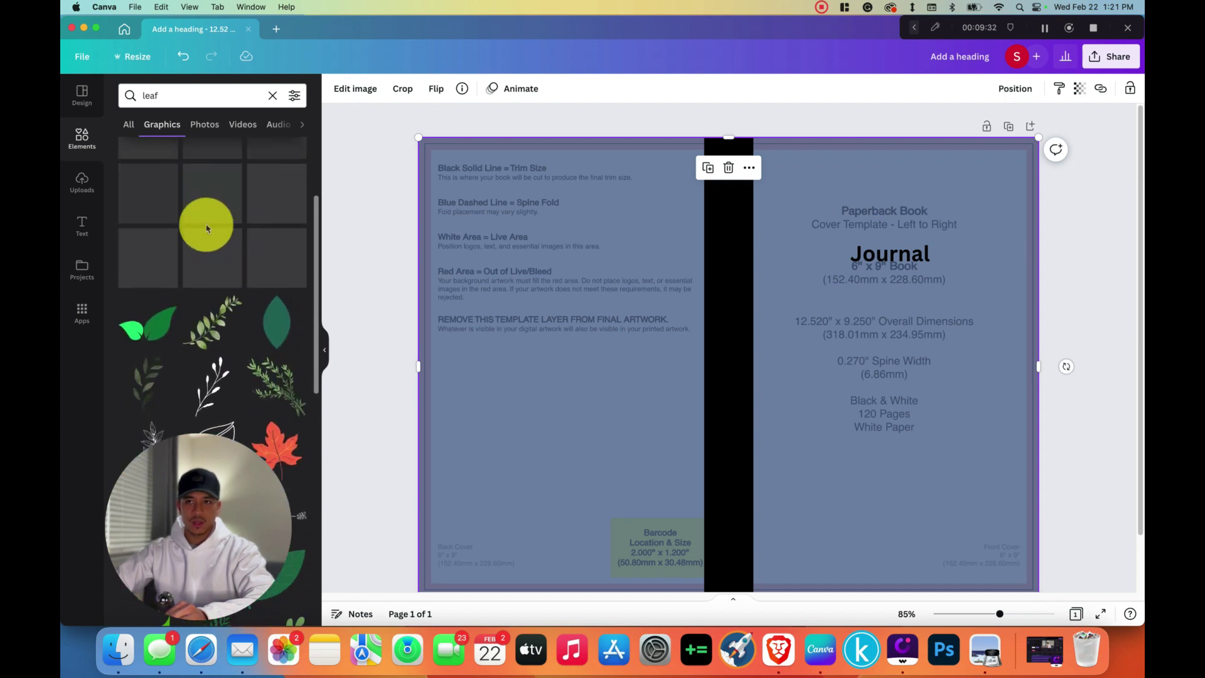
{"action": "scroll", "coordinate": [194, 230], "scroll_direction": "up", "scroll_amount": 5}
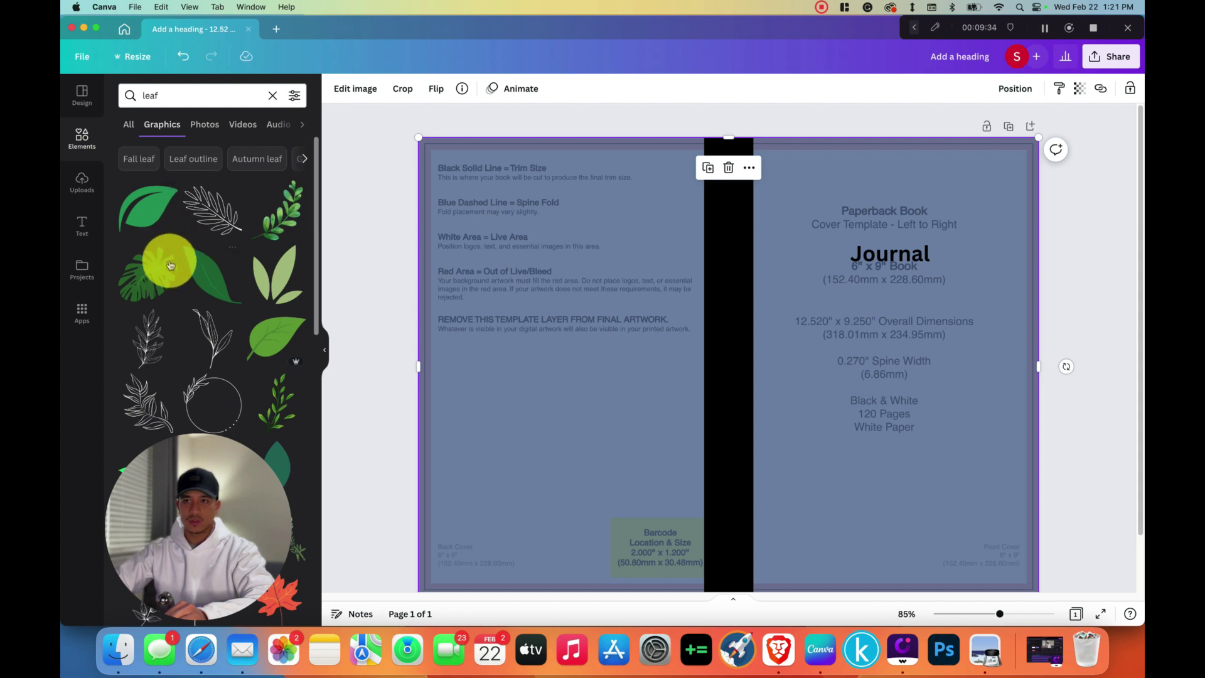
{"action": "scroll", "coordinate": [161, 281], "scroll_direction": "down", "scroll_amount": 15}
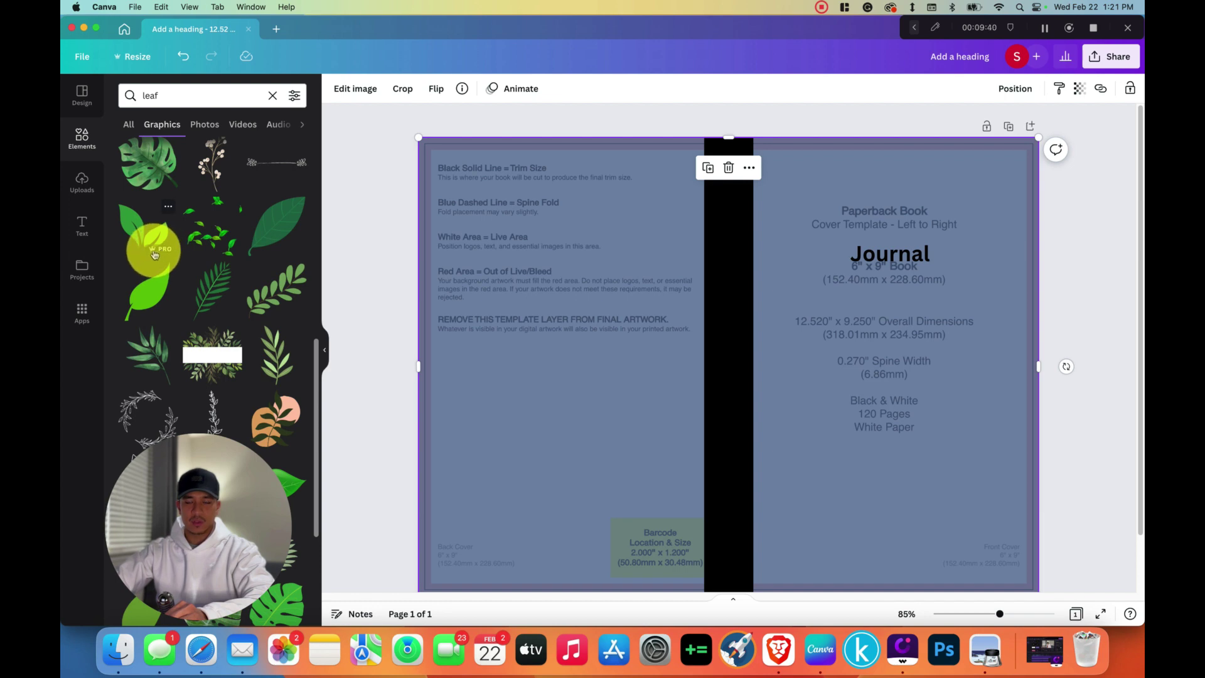
{"action": "scroll", "coordinate": [216, 307], "scroll_direction": "down", "scroll_amount": 10}
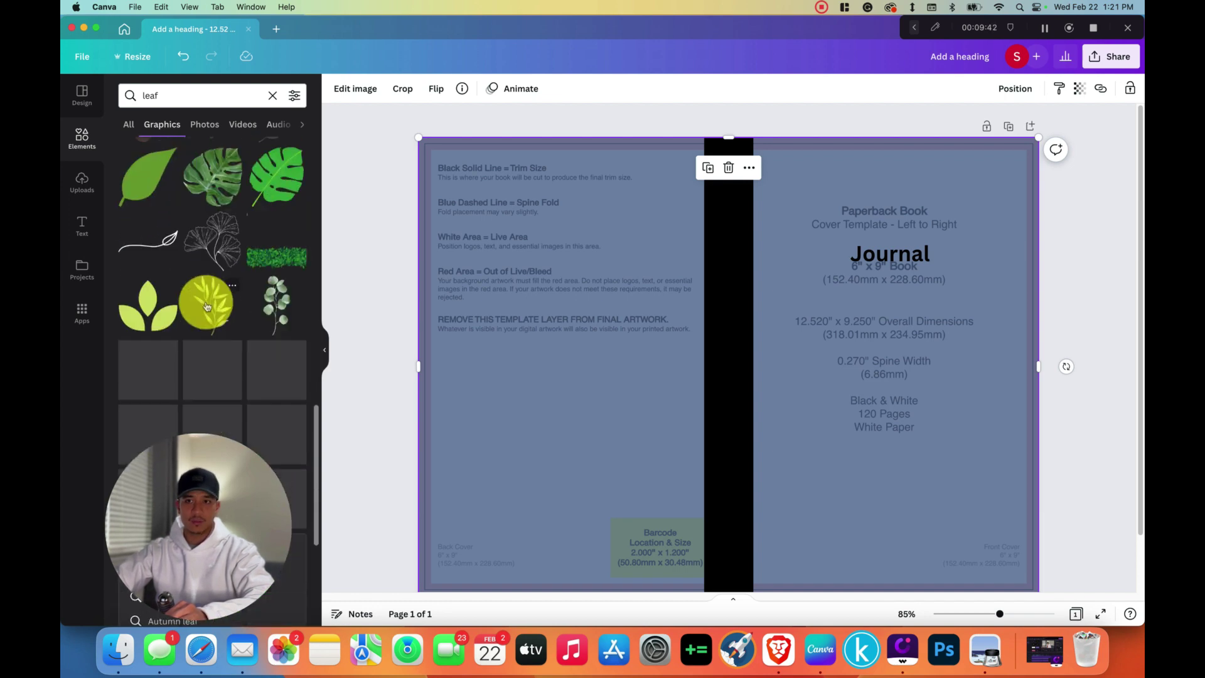
{"action": "scroll", "coordinate": [211, 307], "scroll_direction": "down", "scroll_amount": 3}
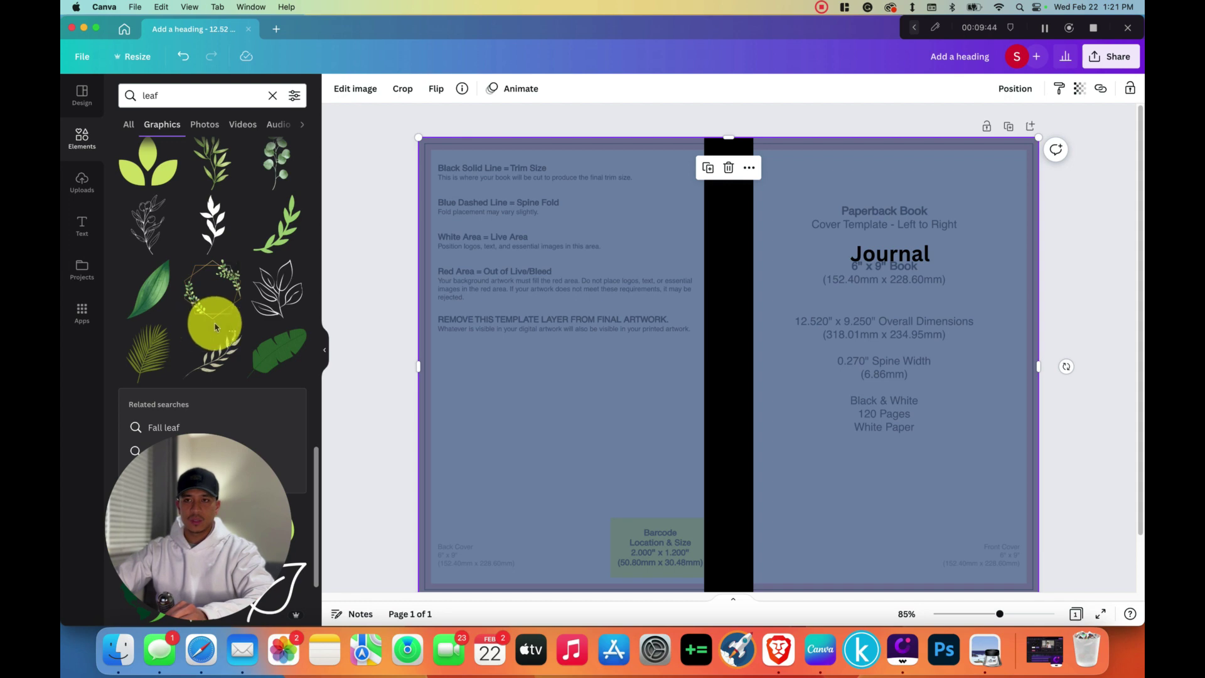
{"action": "scroll", "coordinate": [200, 301], "scroll_direction": "up", "scroll_amount": 15}
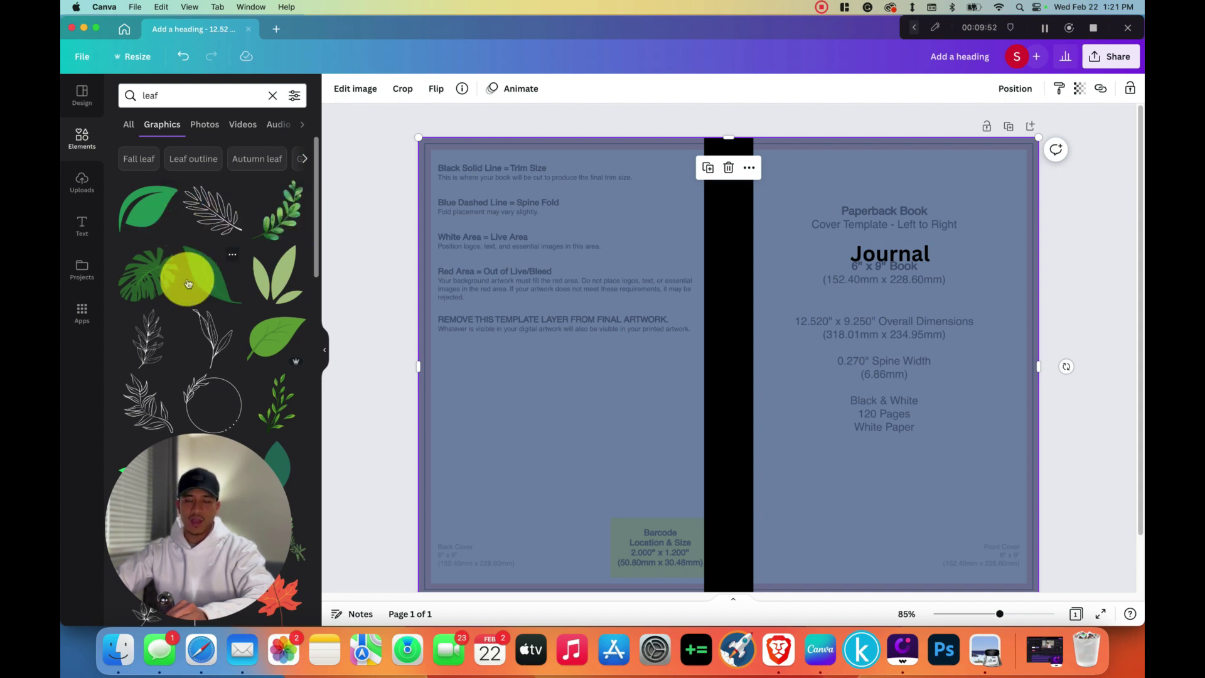
{"action": "scroll", "coordinate": [213, 301], "scroll_direction": "down", "scroll_amount": 8}
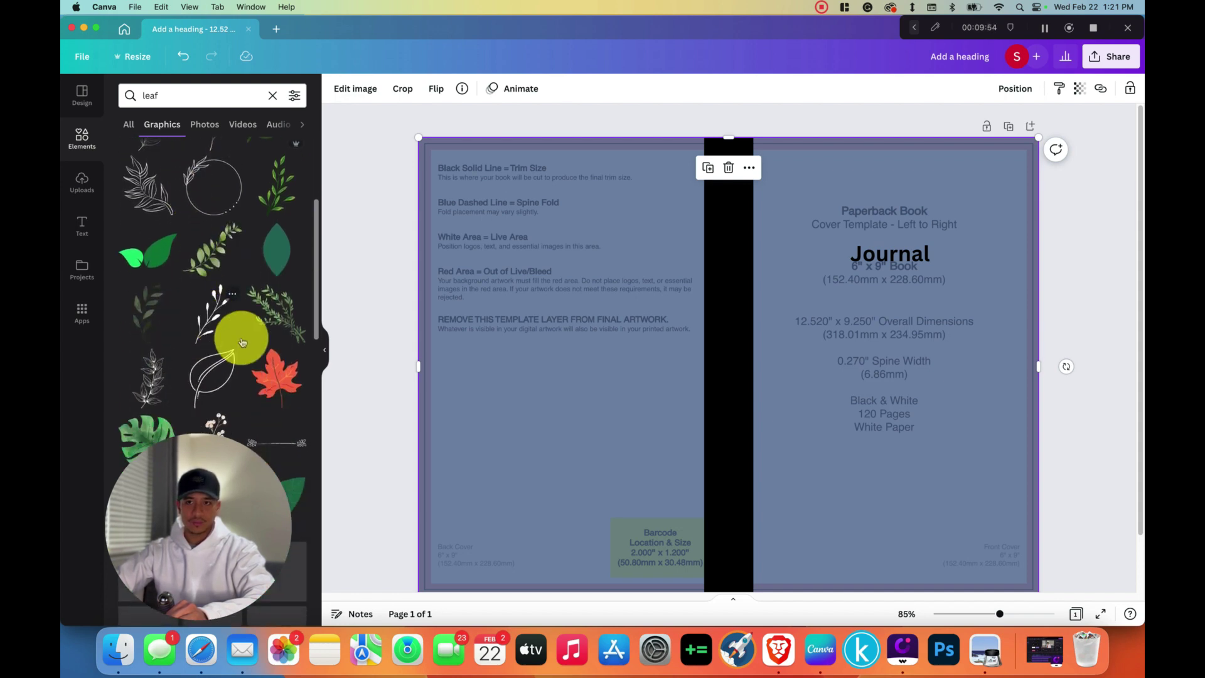
{"action": "scroll", "coordinate": [217, 327], "scroll_direction": "up", "scroll_amount": 5}
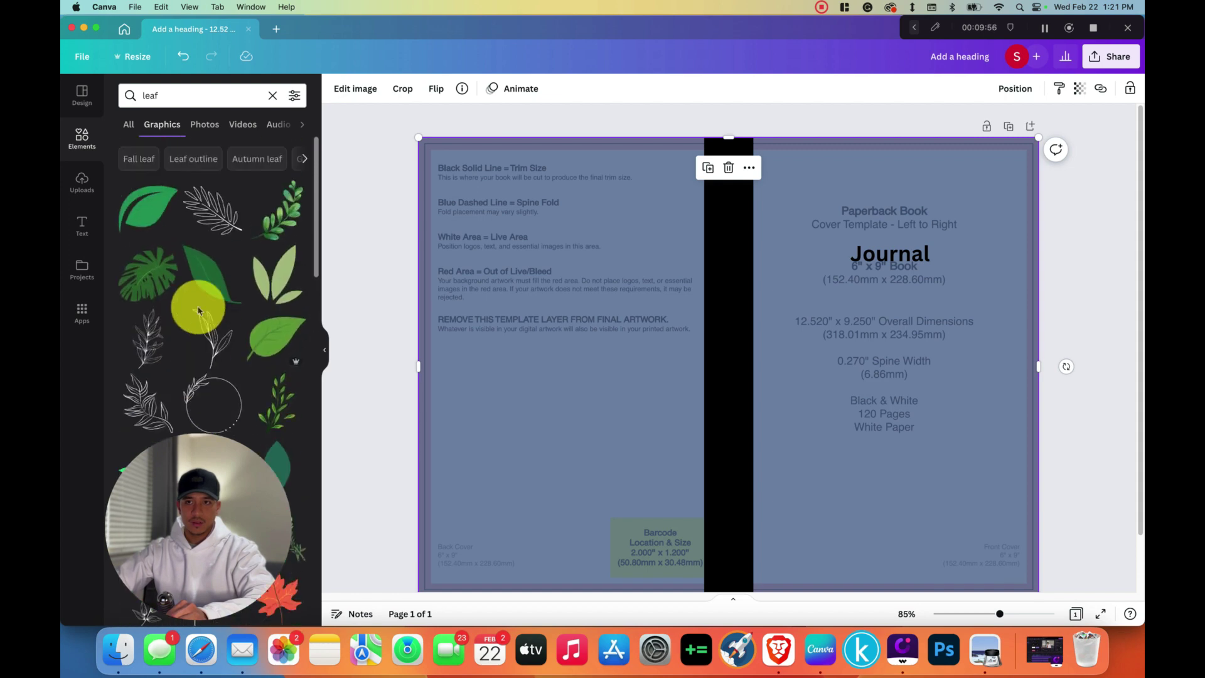
{"action": "scroll", "coordinate": [207, 313], "scroll_direction": "down", "scroll_amount": 2}
{"action": "scroll", "coordinate": [206, 314], "scroll_direction": "down", "scroll_amount": 10}
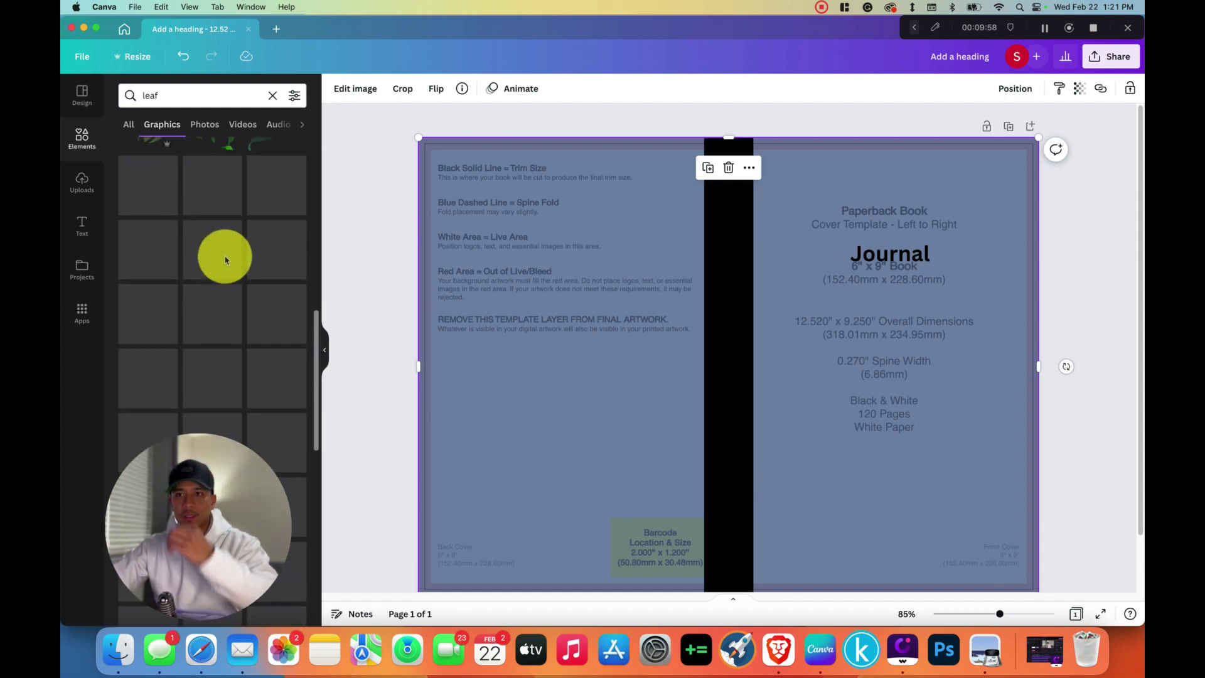
{"action": "scroll", "coordinate": [209, 260], "scroll_direction": "down", "scroll_amount": 6}
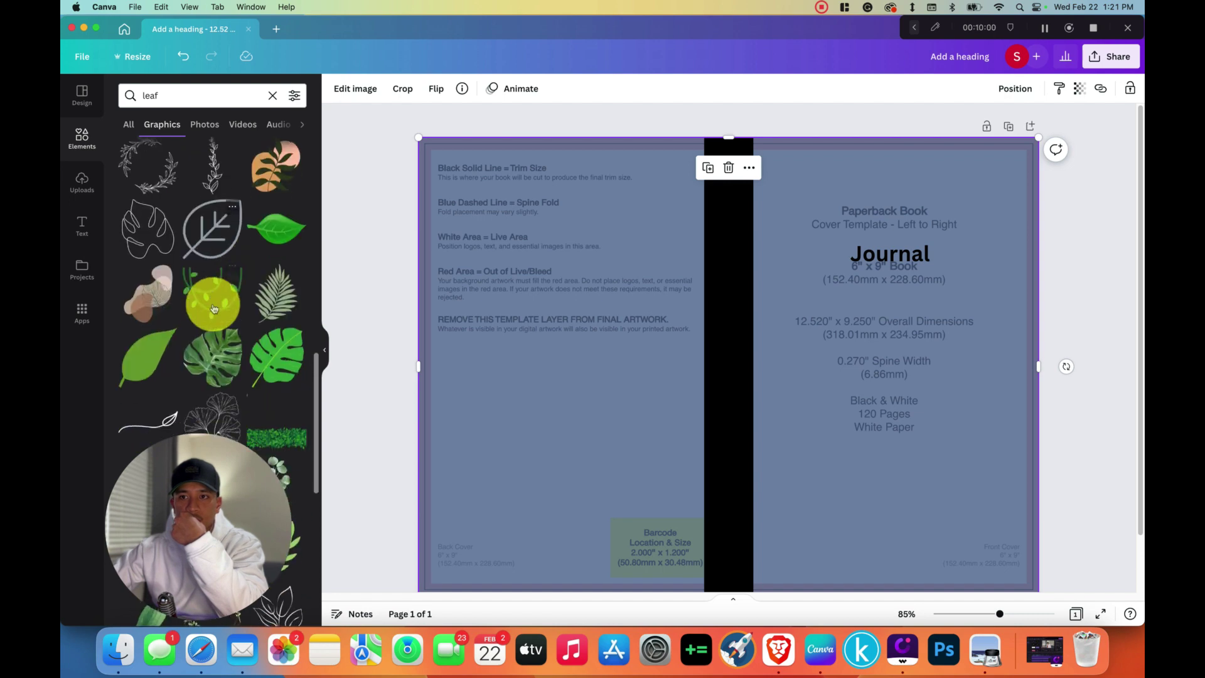
{"action": "scroll", "coordinate": [213, 308], "scroll_direction": "down", "scroll_amount": 10}
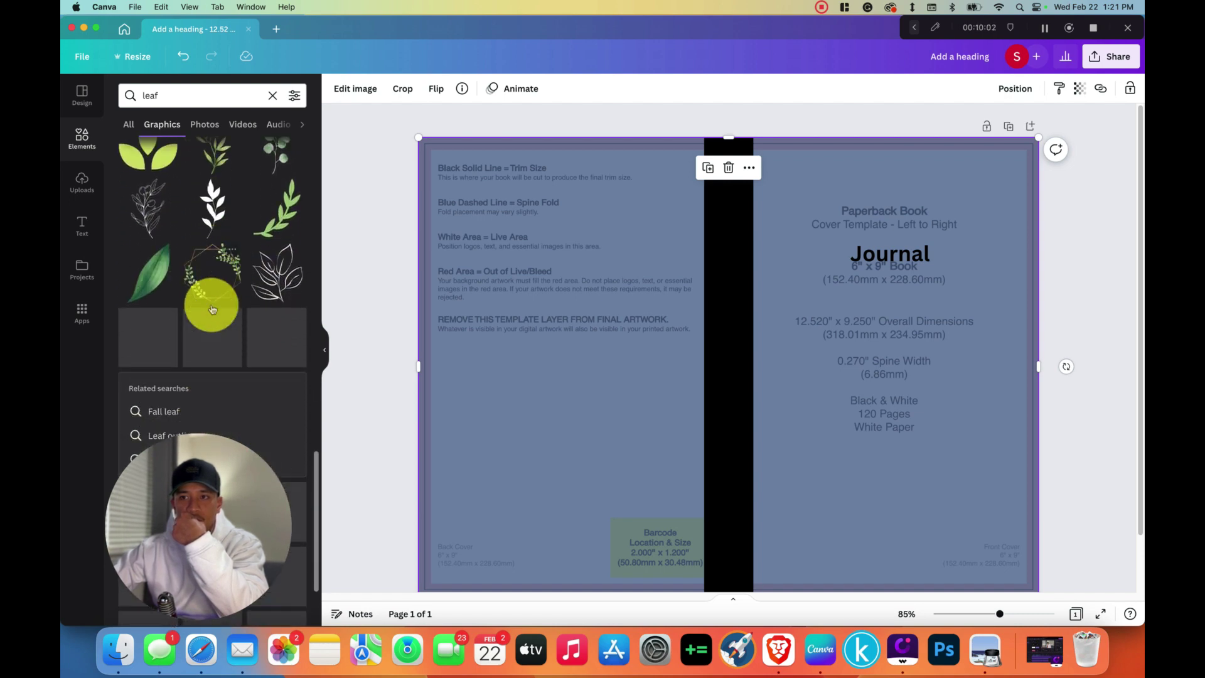
{"action": "scroll", "coordinate": [207, 313], "scroll_direction": "down", "scroll_amount": 6}
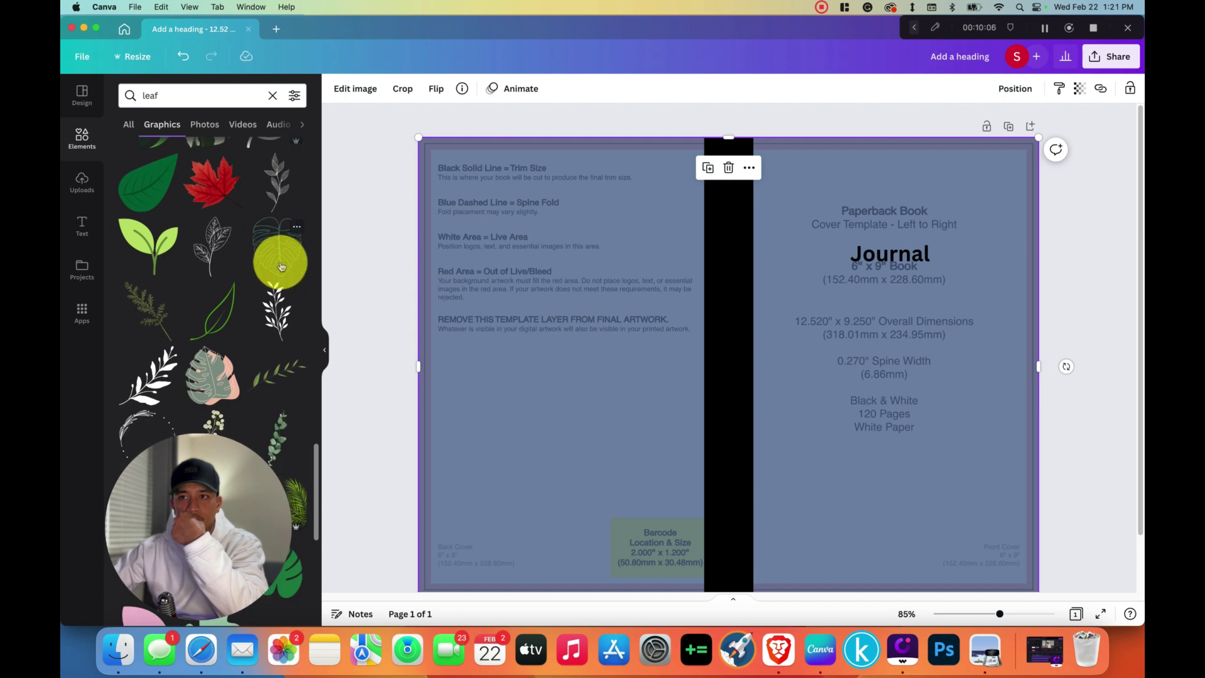
{"action": "left_click", "coordinate": [301, 234]}
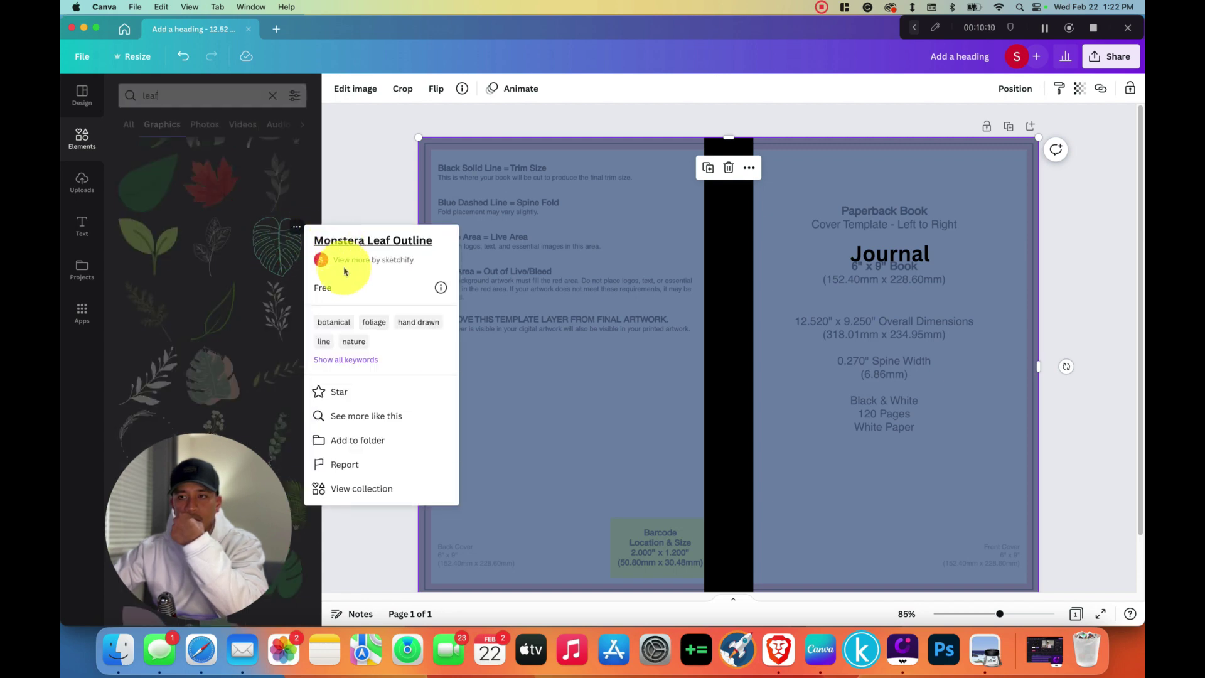
Step: Show graphics similar to the Monstera Leaf Outline and insert the monstera outline onto the cover
{"action": "left_click", "coordinate": [356, 416]}
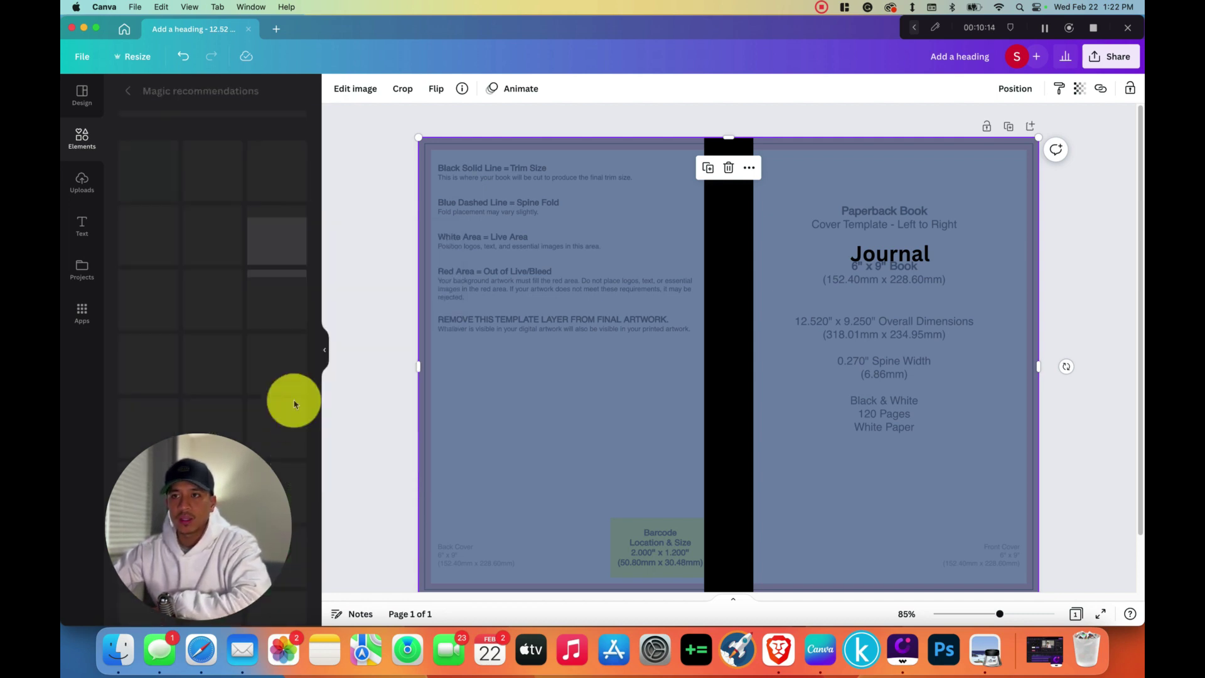
{"action": "scroll", "coordinate": [198, 263], "scroll_direction": "down", "scroll_amount": 15}
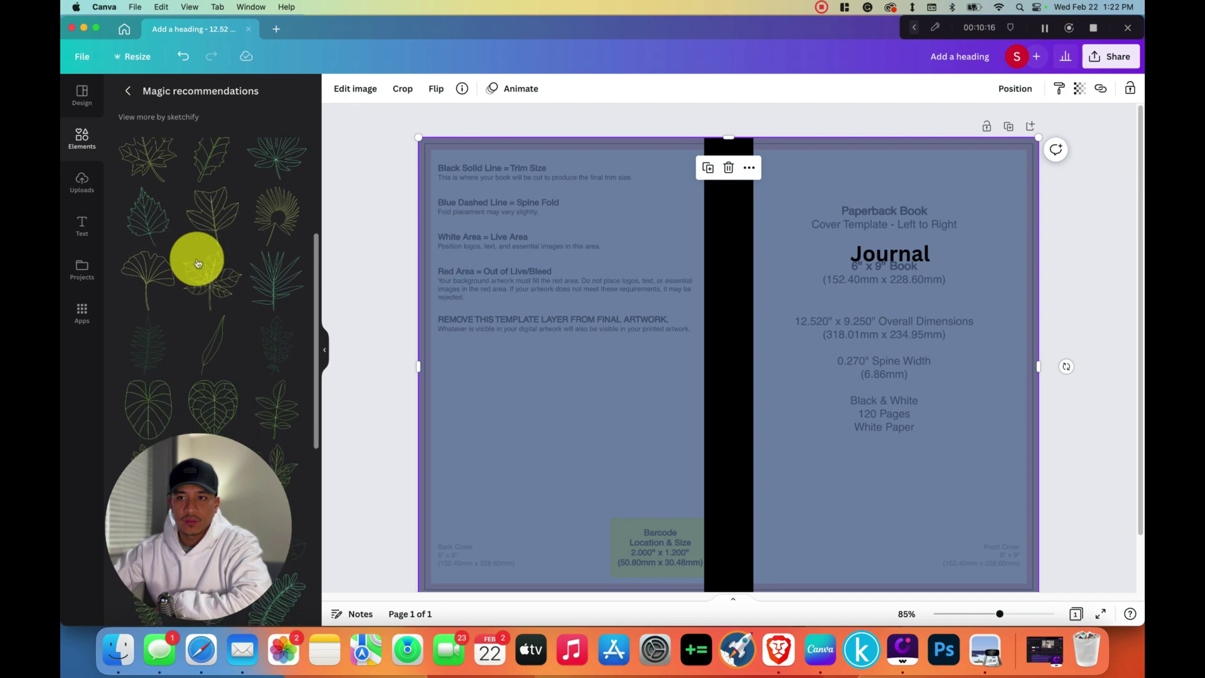
{"action": "scroll", "coordinate": [185, 305], "scroll_direction": "down", "scroll_amount": 4}
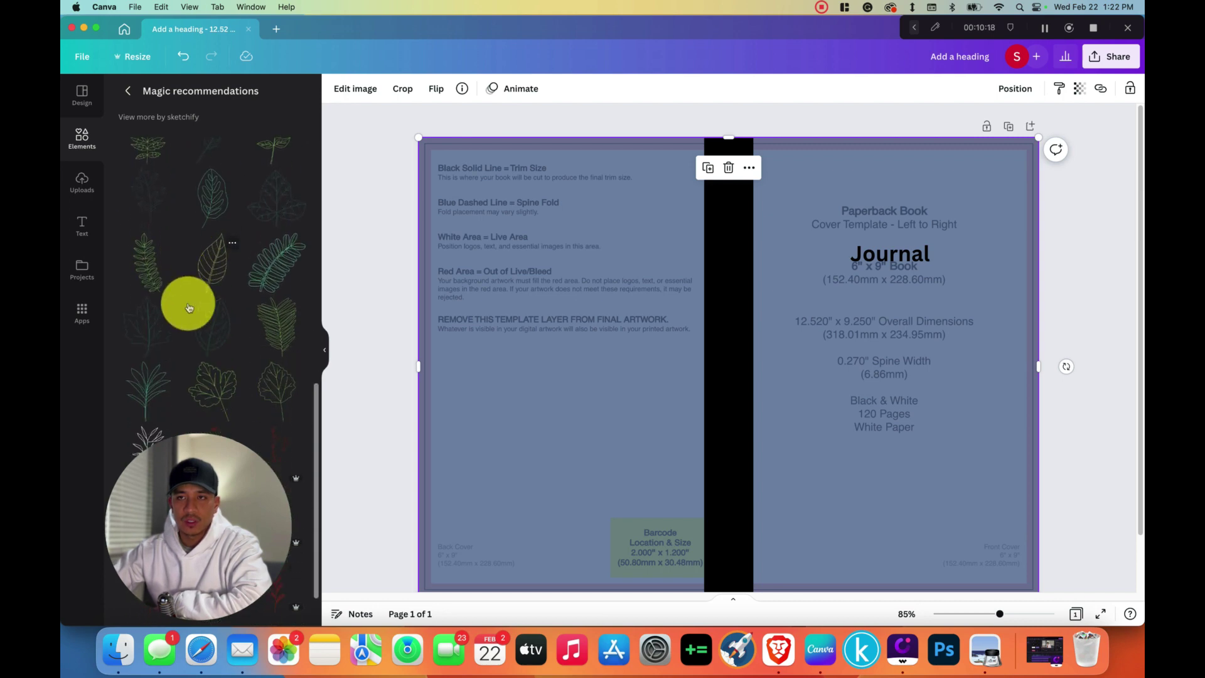
{"action": "scroll", "coordinate": [229, 376], "scroll_direction": "up", "scroll_amount": 15}
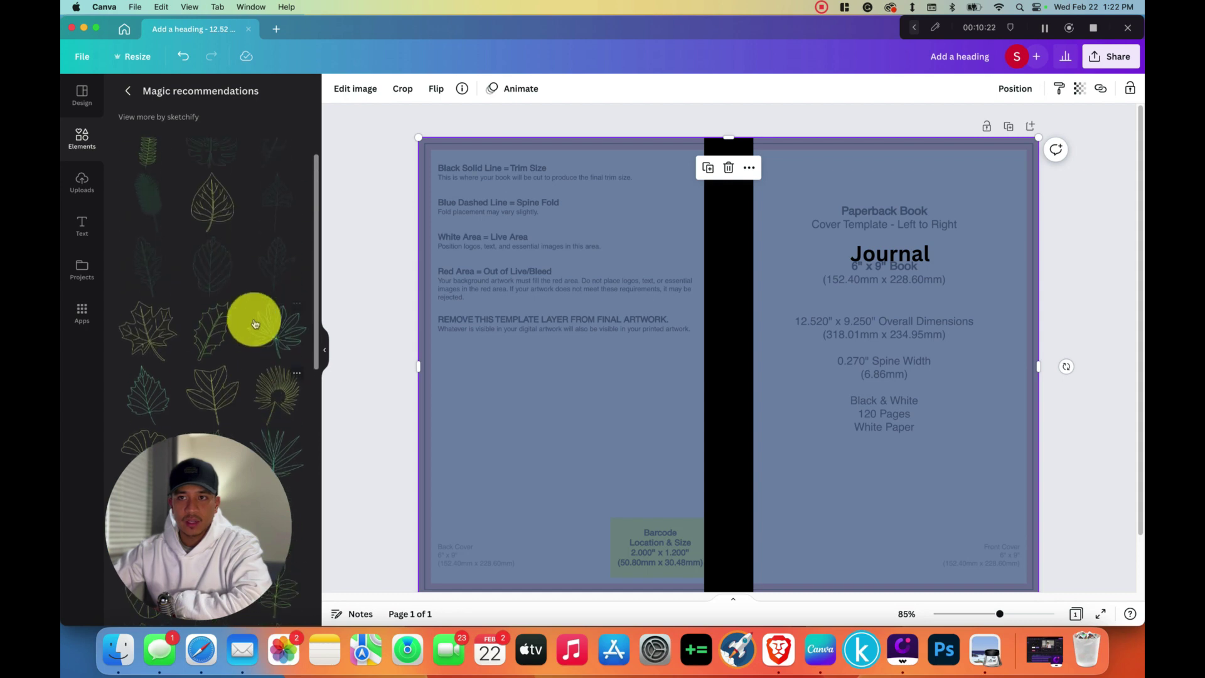
{"action": "scroll", "coordinate": [245, 308], "scroll_direction": "up", "scroll_amount": 3}
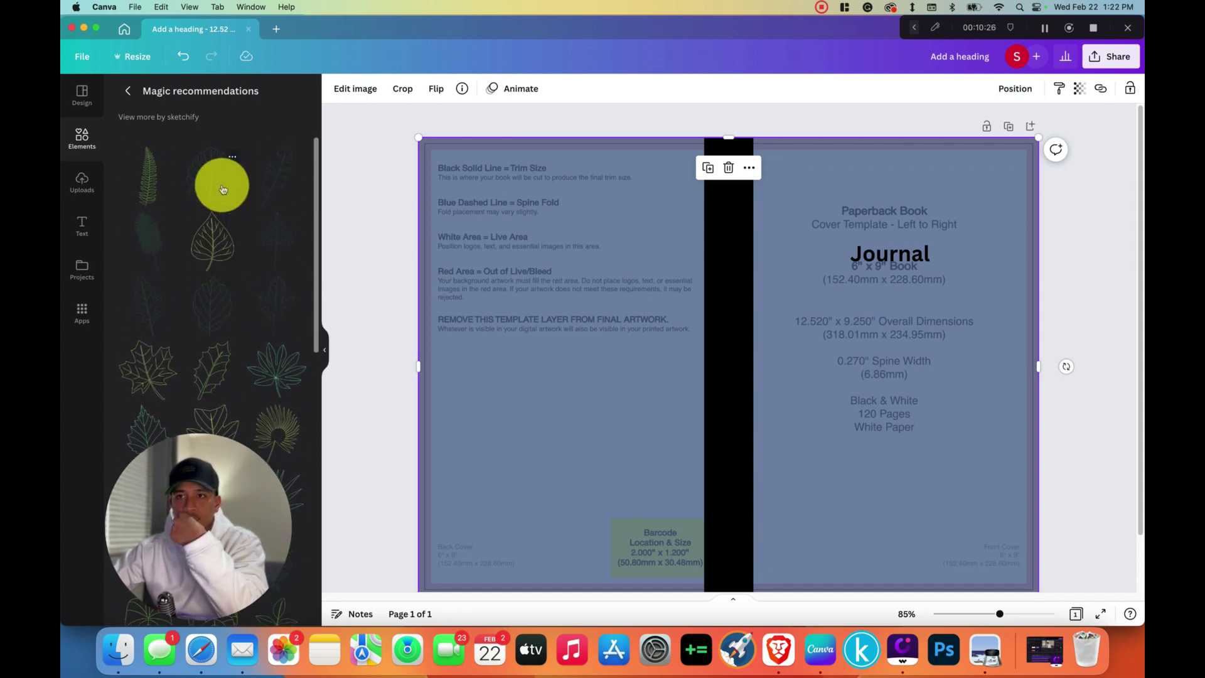
{"action": "left_click", "coordinate": [222, 190]}
Step: Move the monstera leaf onto the front cover, make it black and rotate it about 30 degrees
{"action": "left_click_drag", "start_coordinate": [713, 398], "coordinate": [897, 424]}
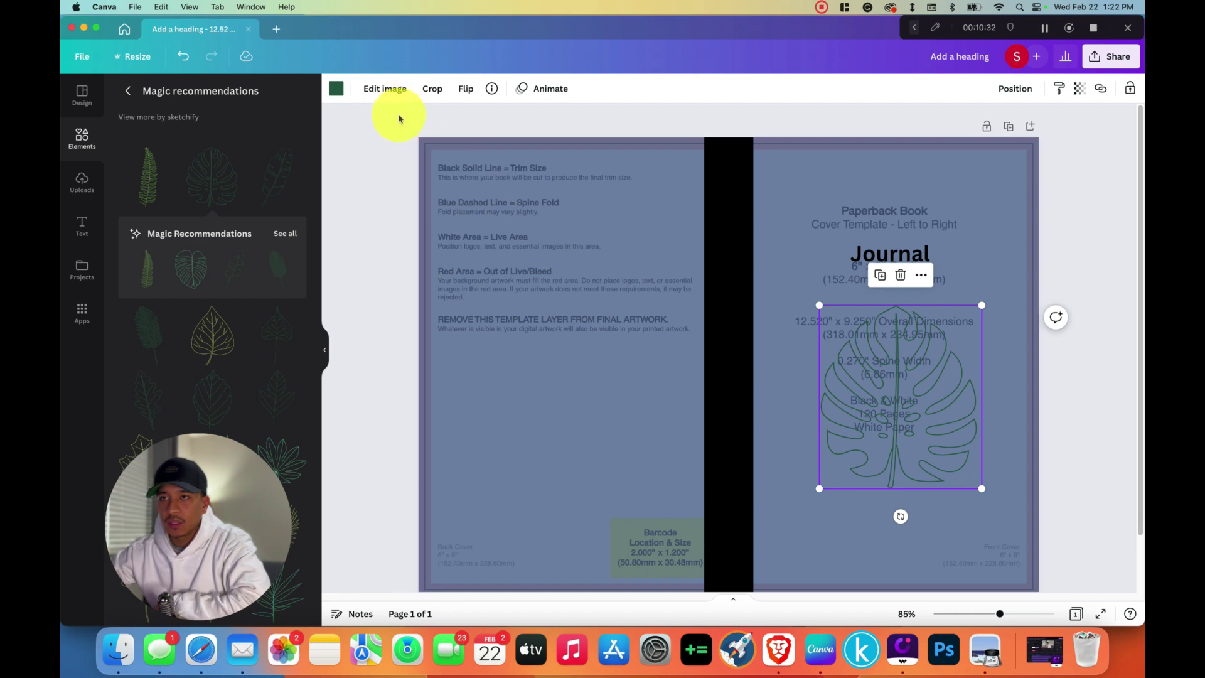
{"action": "left_click", "coordinate": [337, 90]}
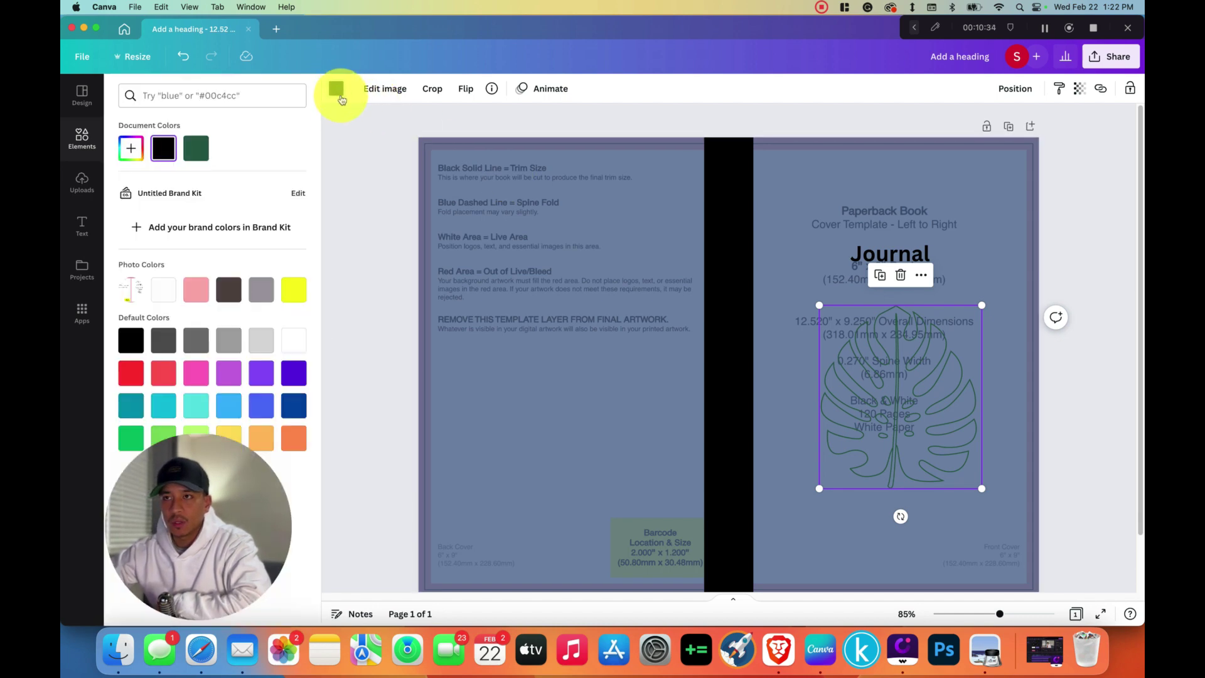
{"action": "left_click", "coordinate": [174, 153]}
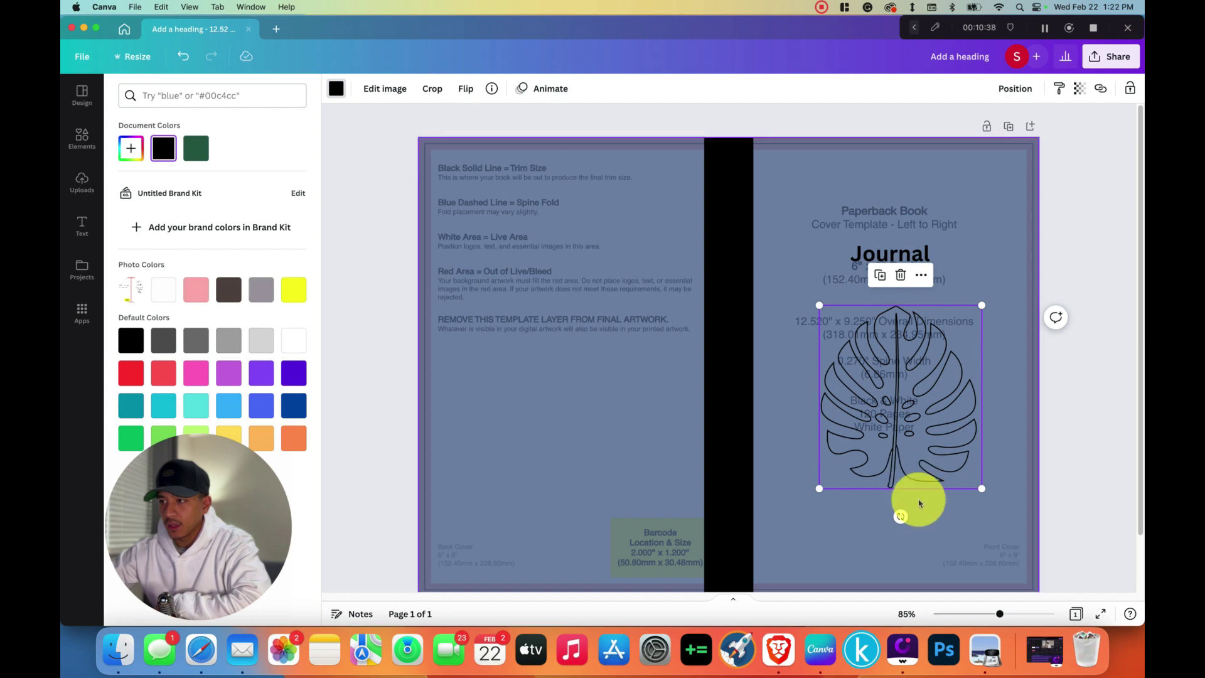
{"action": "key", "text": "Escape"}
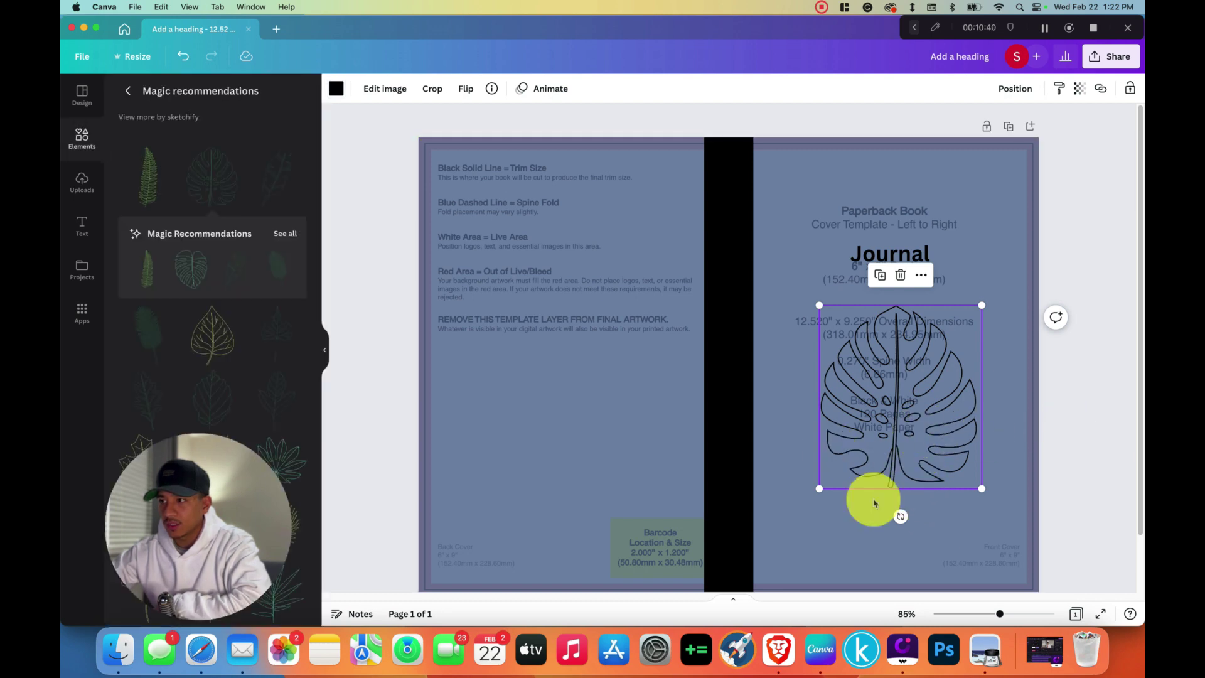
{"action": "left_click_drag", "start_coordinate": [901, 516], "coordinate": [1010, 552]}
{"action": "scroll", "coordinate": [1058, 480], "scroll_direction": "down", "scroll_amount": 2}
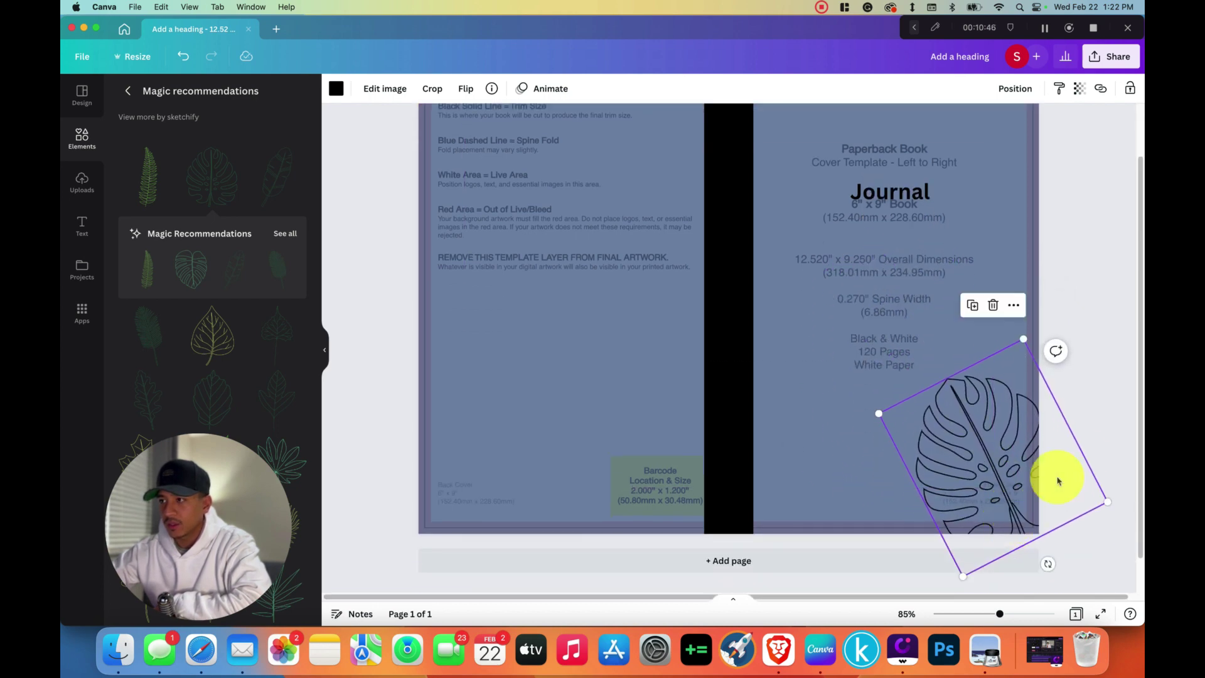
{"action": "scroll", "coordinate": [1129, 408], "scroll_direction": "up", "scroll_amount": 2}
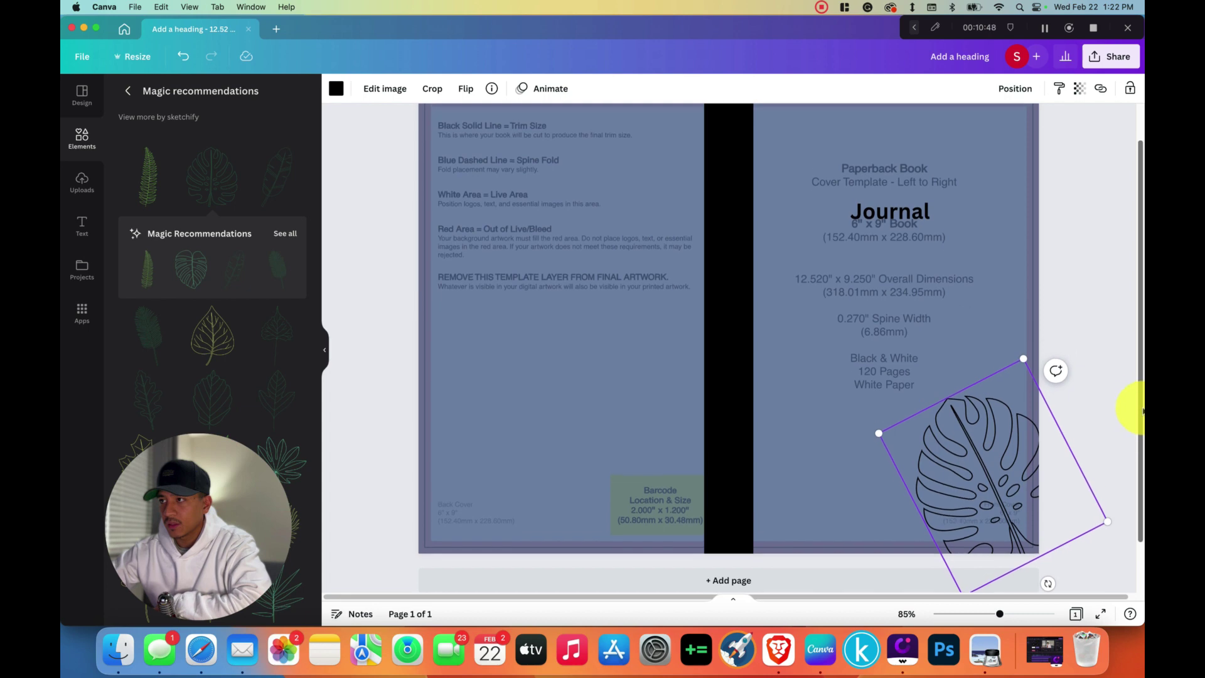
{"action": "left_click_drag", "start_coordinate": [1016, 475], "coordinate": [785, 597]}
Step: Duplicate the leaf, rotate and enlarge the copy across the cover, and flip it horizontally
{"action": "key", "text": "cmd+d"}
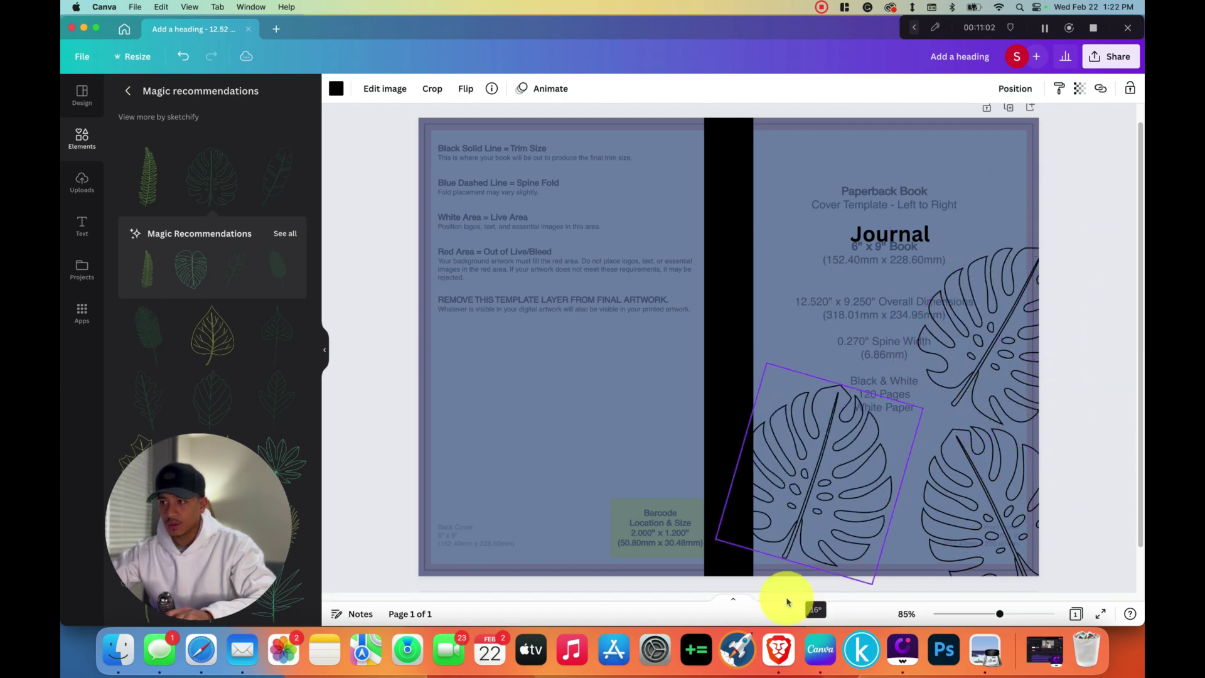
{"action": "left_click_drag", "start_coordinate": [796, 398], "coordinate": [816, 150]}
{"action": "left_click", "coordinate": [466, 88]}
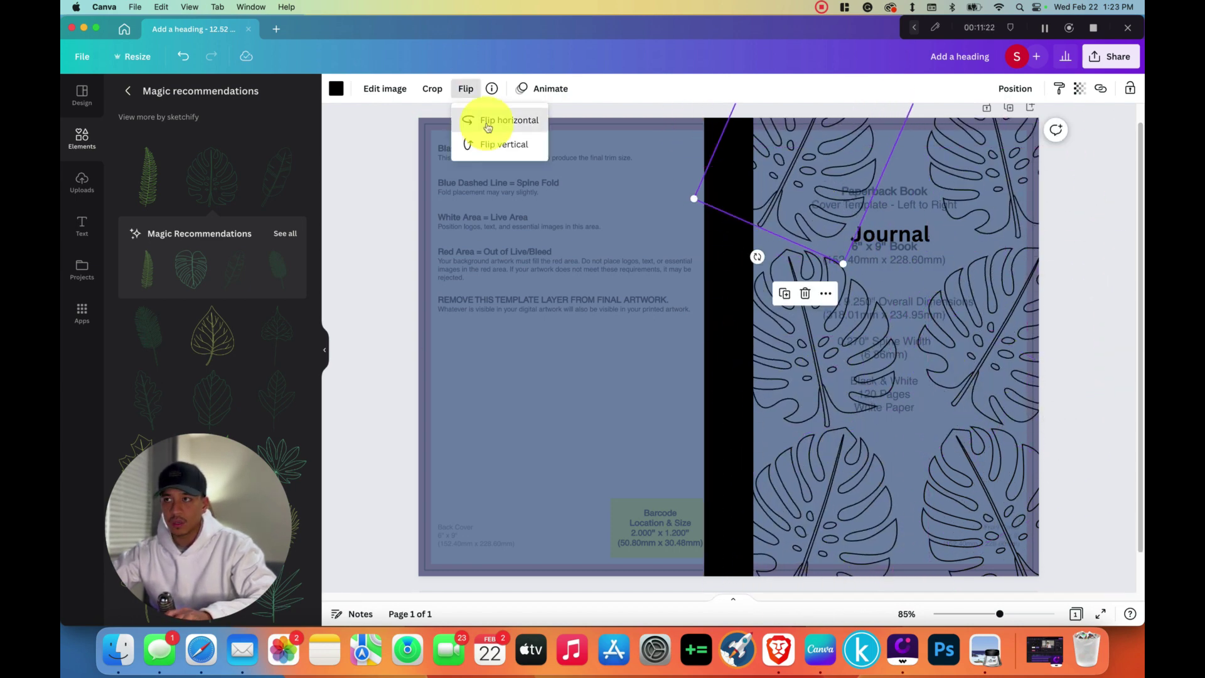
{"action": "left_click", "coordinate": [484, 121]}
Step: Move the Journal title slightly lower and nudge the lower-right leaf into position
{"action": "left_click", "coordinate": [1102, 259]}
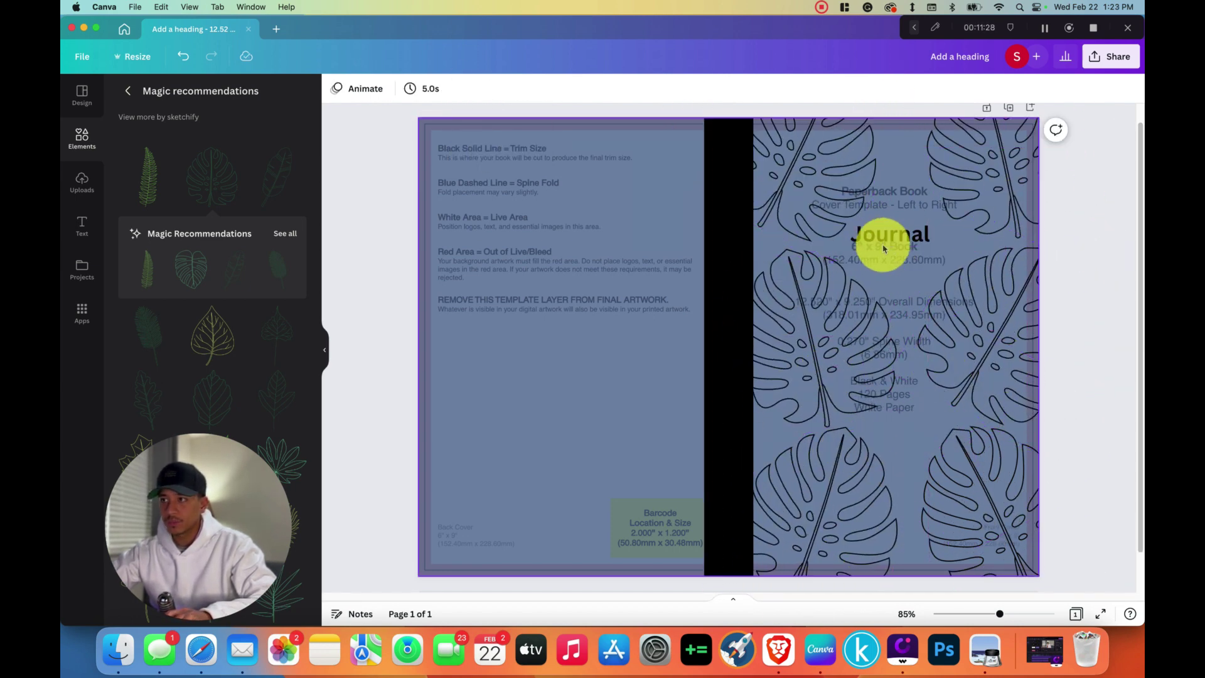
{"action": "left_click_drag", "start_coordinate": [882, 237], "coordinate": [882, 251]}
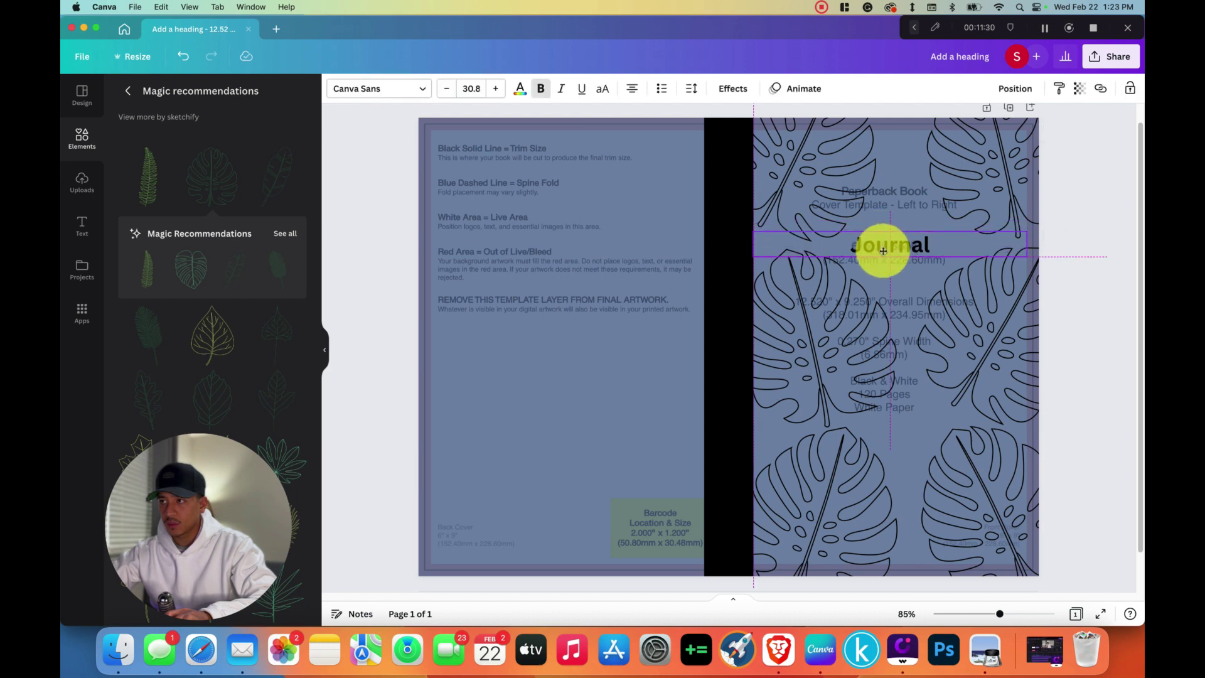
{"action": "left_click", "coordinate": [968, 201]}
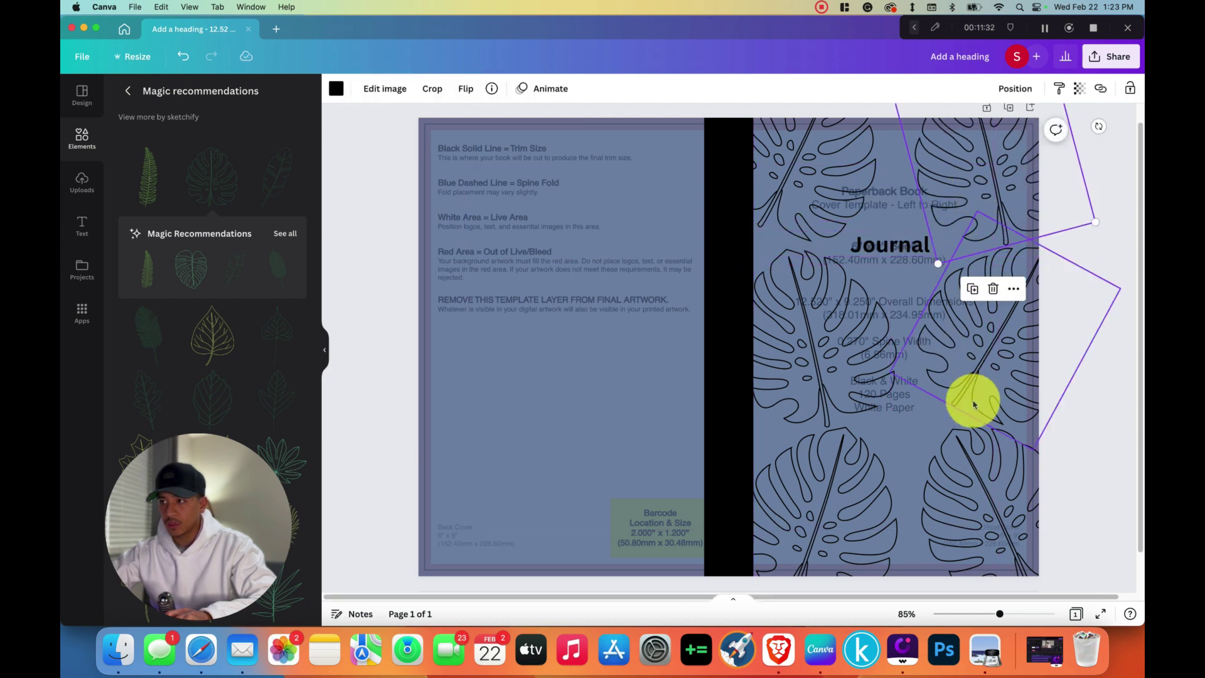
{"action": "left_click_drag", "start_coordinate": [958, 479], "coordinate": [951, 487]}
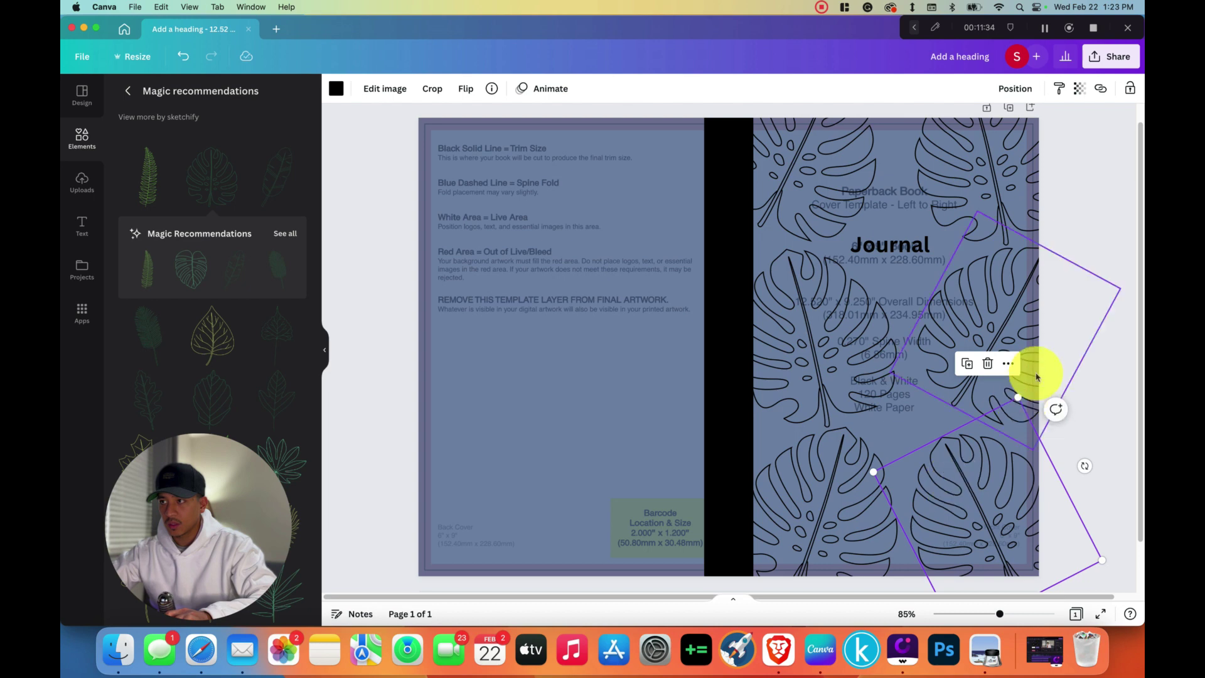
{"action": "left_click", "coordinate": [1094, 328]}
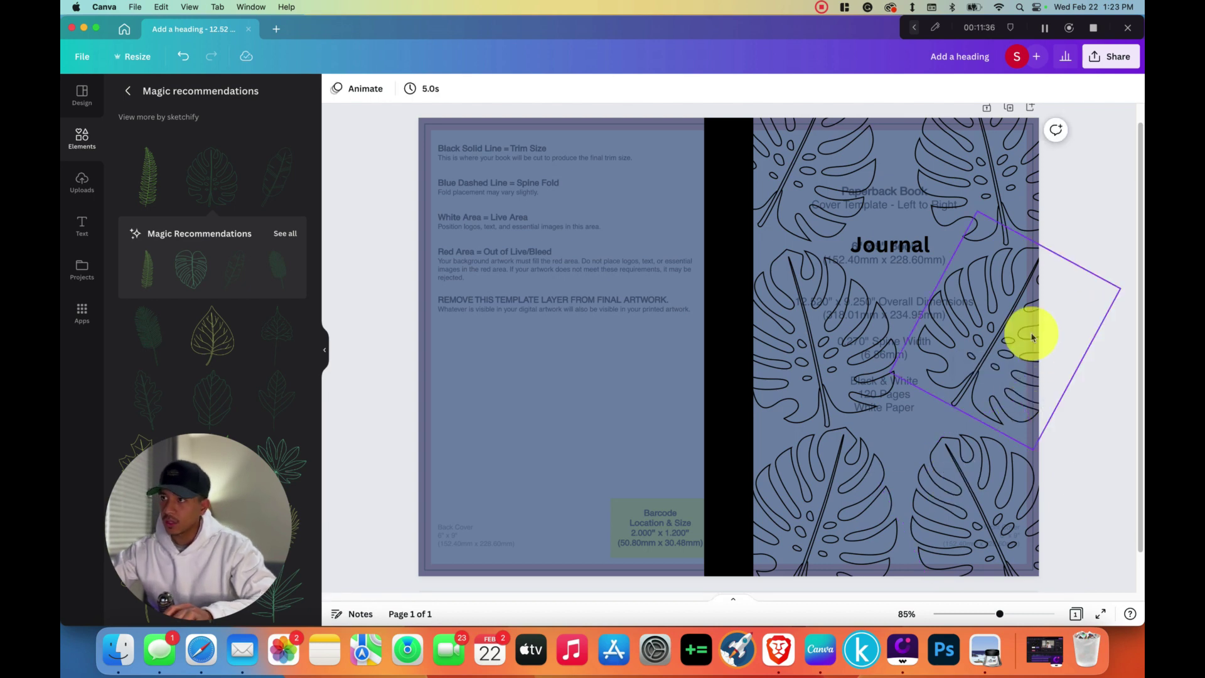
Step: Change the Journal title's text colour to the custom gold #DBBA66
{"action": "left_click", "coordinate": [895, 245]}
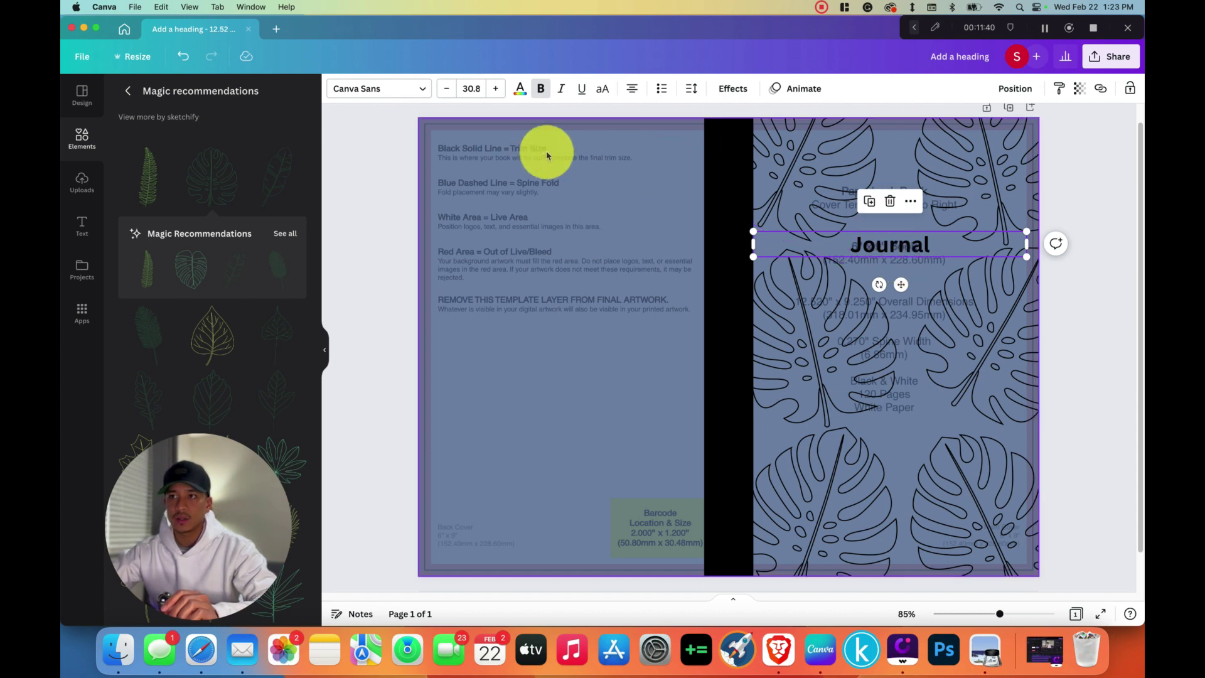
{"action": "left_click", "coordinate": [520, 88]}
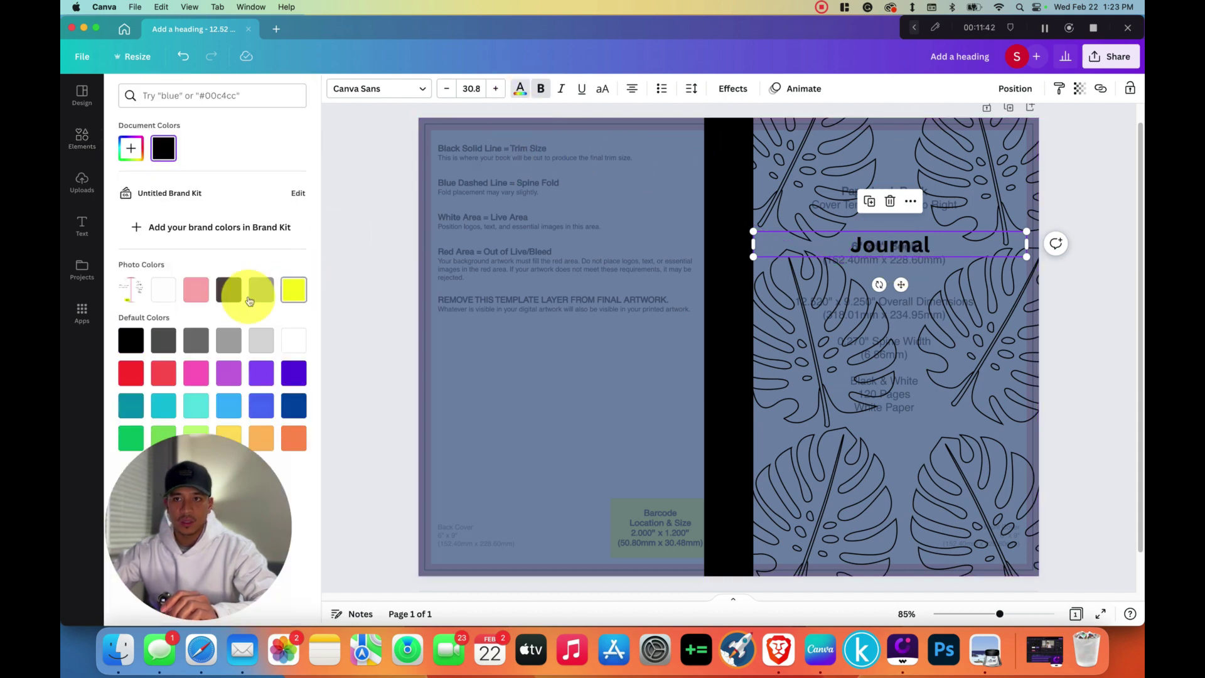
{"action": "left_click_drag", "start_coordinate": [167, 527], "coordinate": [484, 525]}
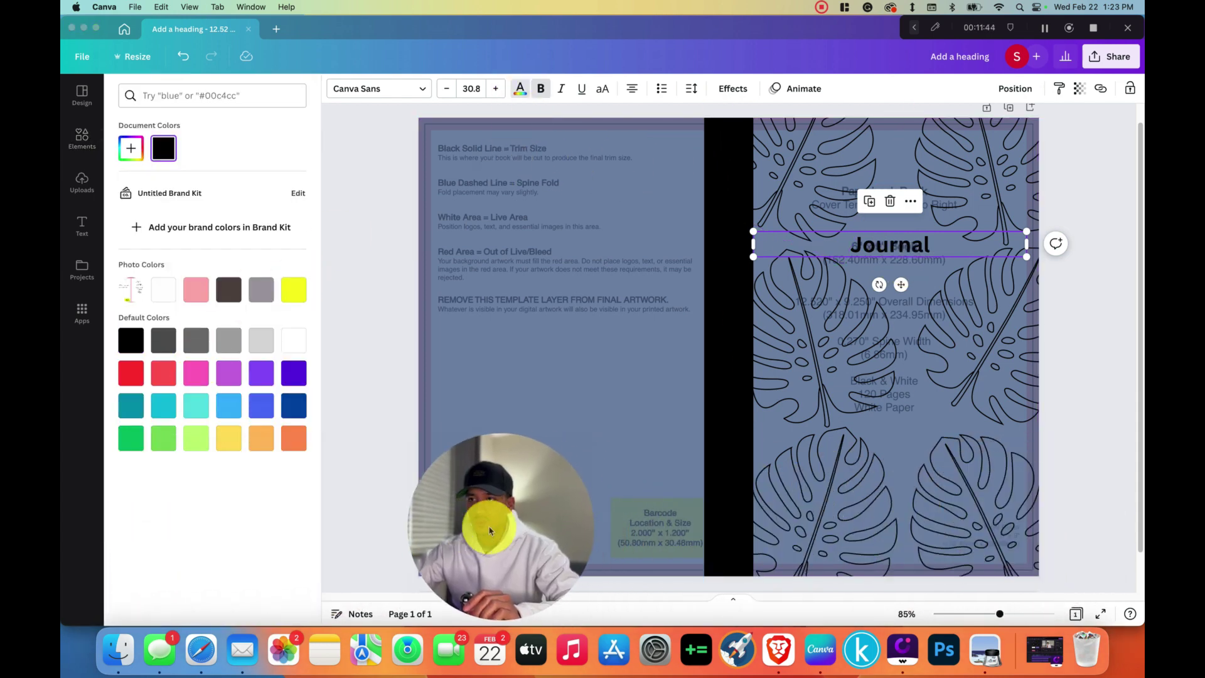
{"action": "left_click", "coordinate": [131, 149]}
{"action": "left_click_drag", "start_coordinate": [167, 253], "coordinate": [153, 251]}
{"action": "left_click_drag", "start_coordinate": [231, 198], "coordinate": [227, 181]}
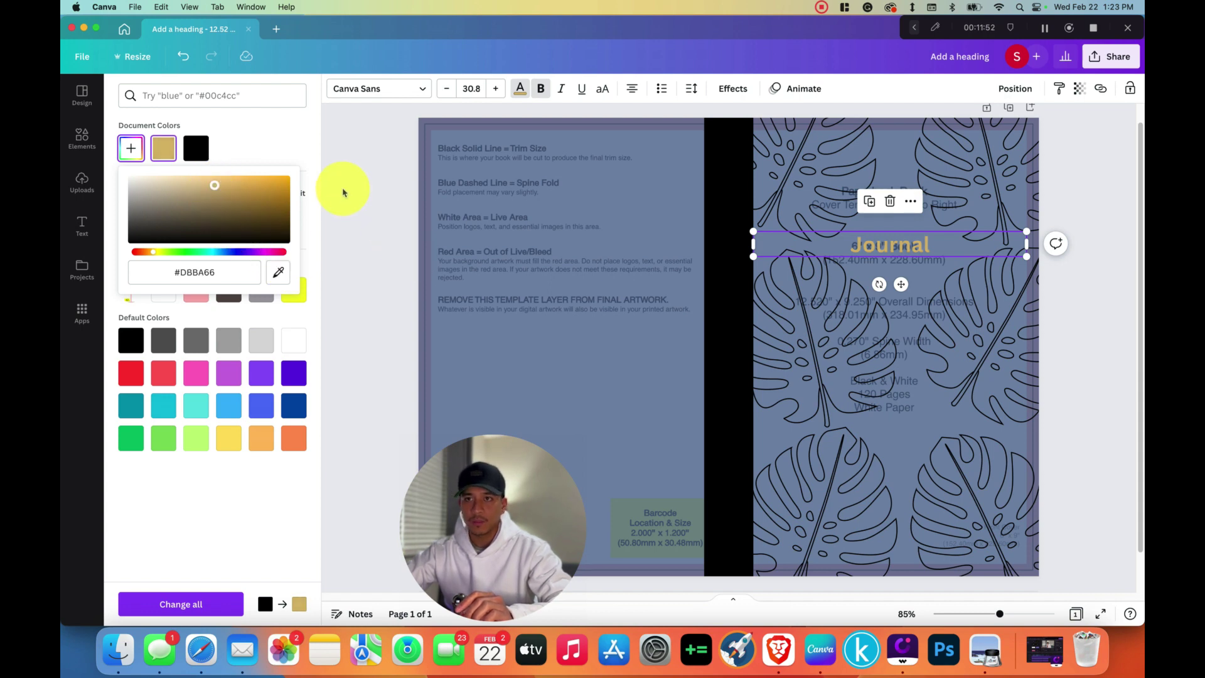
{"action": "left_click", "coordinate": [362, 135]}
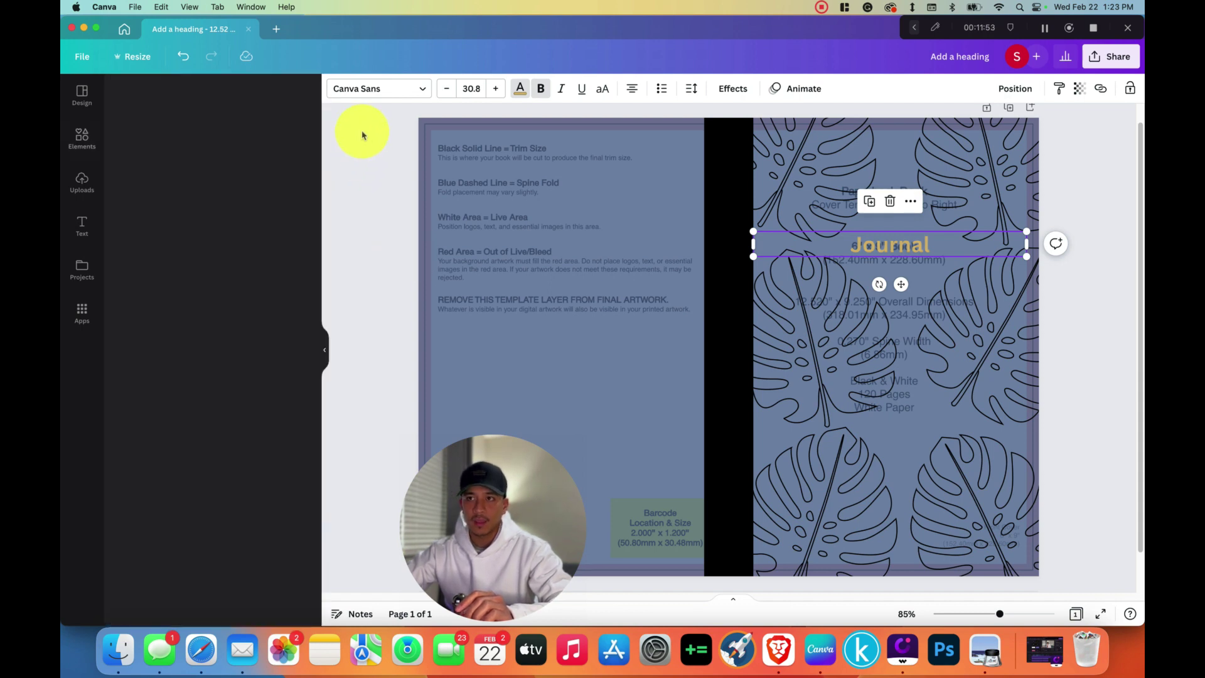
Step: Set the Journal title in Bodoni FLF and widen its letter spacing to 99
{"action": "left_click", "coordinate": [377, 94]}
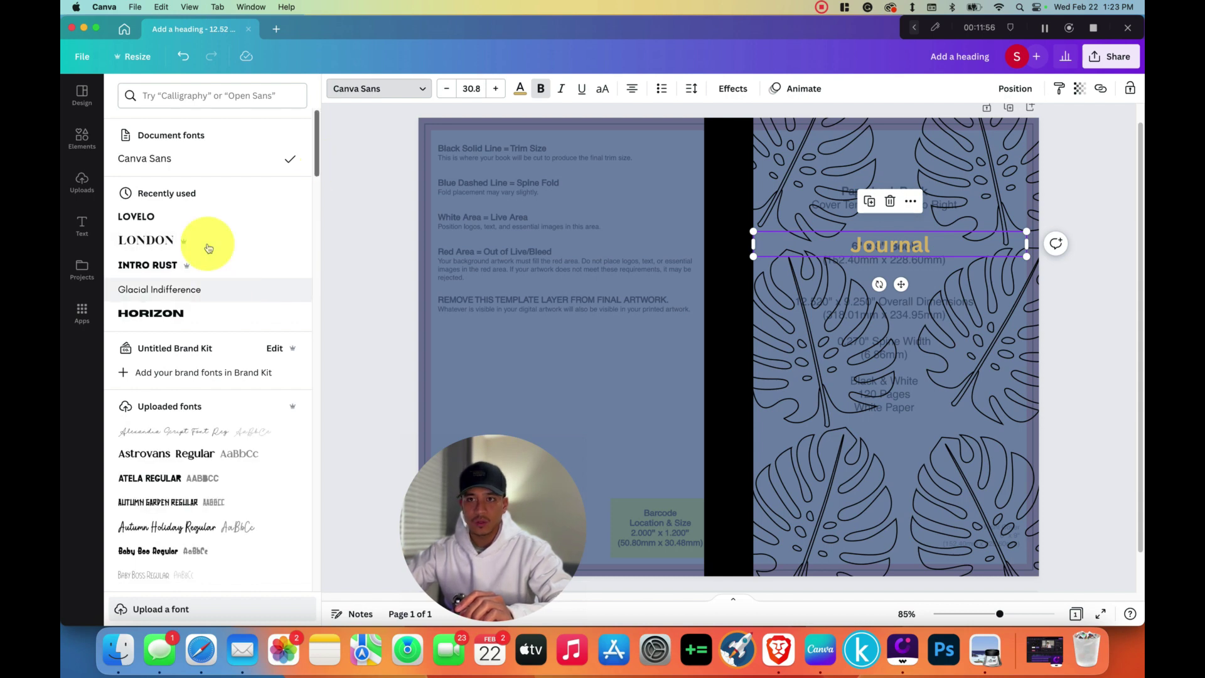
{"action": "scroll", "coordinate": [179, 345], "scroll_direction": "down", "scroll_amount": 15}
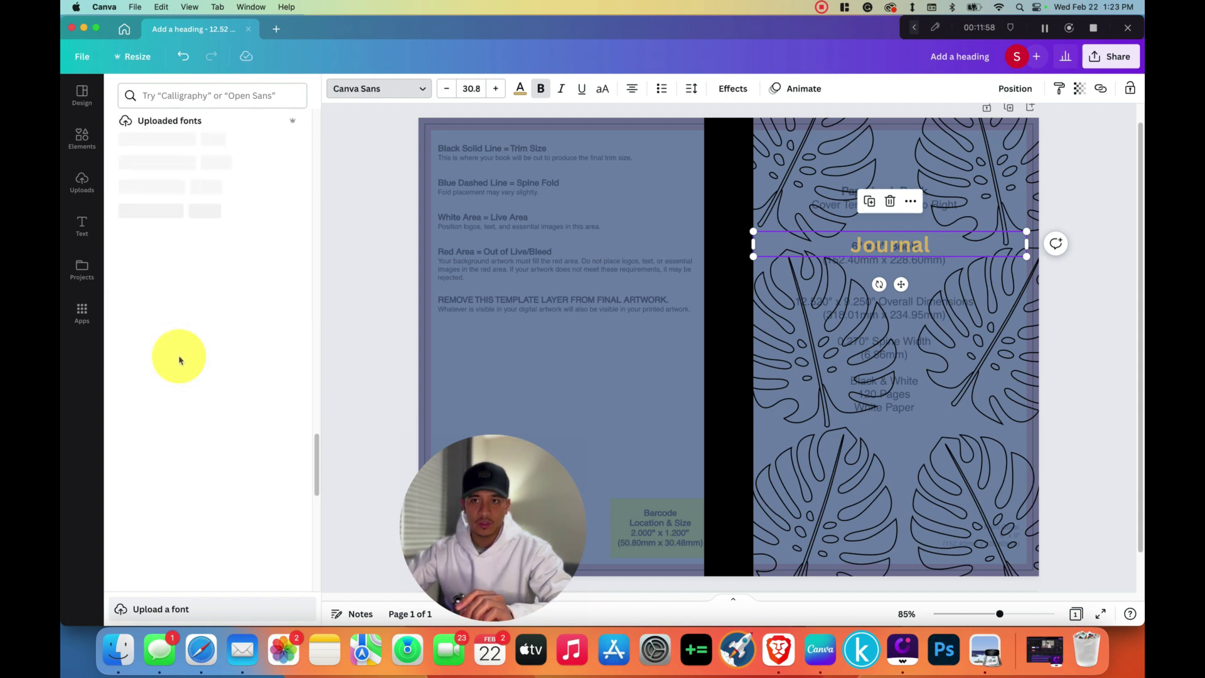
{"action": "scroll", "coordinate": [197, 329], "scroll_direction": "down", "scroll_amount": 10}
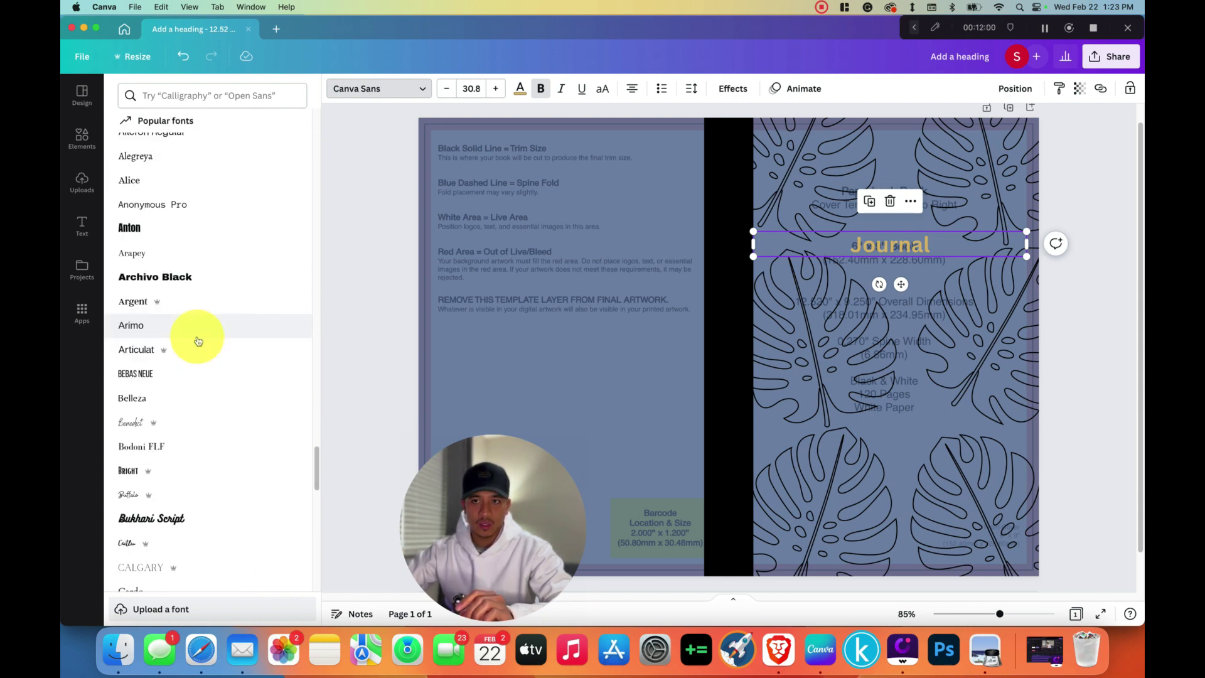
{"action": "scroll", "coordinate": [195, 327], "scroll_direction": "down", "scroll_amount": 3}
{"action": "left_click", "coordinate": [197, 305]}
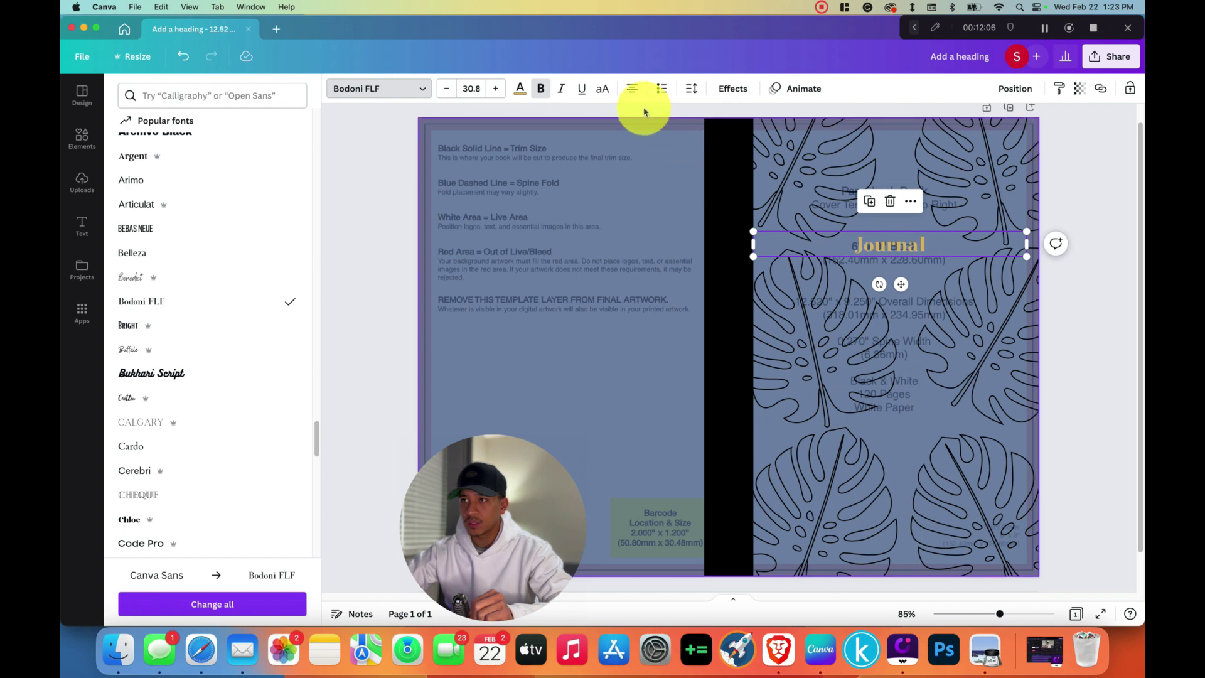
{"action": "left_click", "coordinate": [692, 89]}
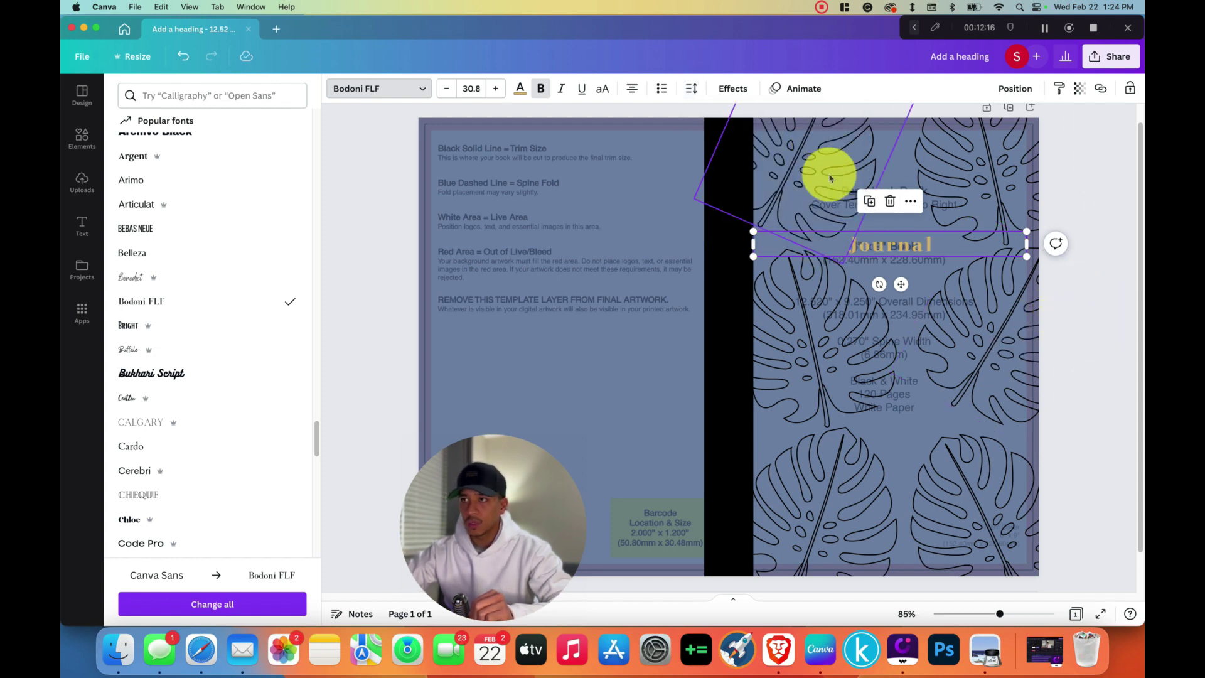
{"action": "left_click", "coordinate": [738, 91]}
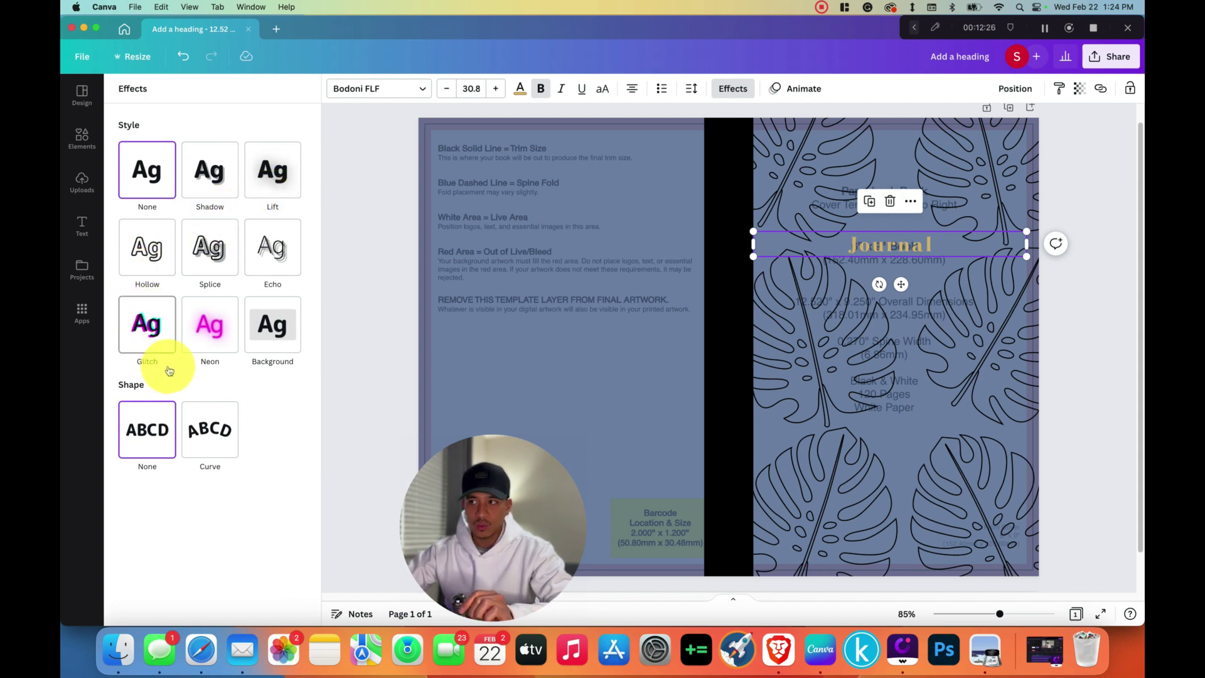
Step: Apply the Lift text effect to the Journal title at intensity 100
{"action": "left_click", "coordinate": [277, 345]}
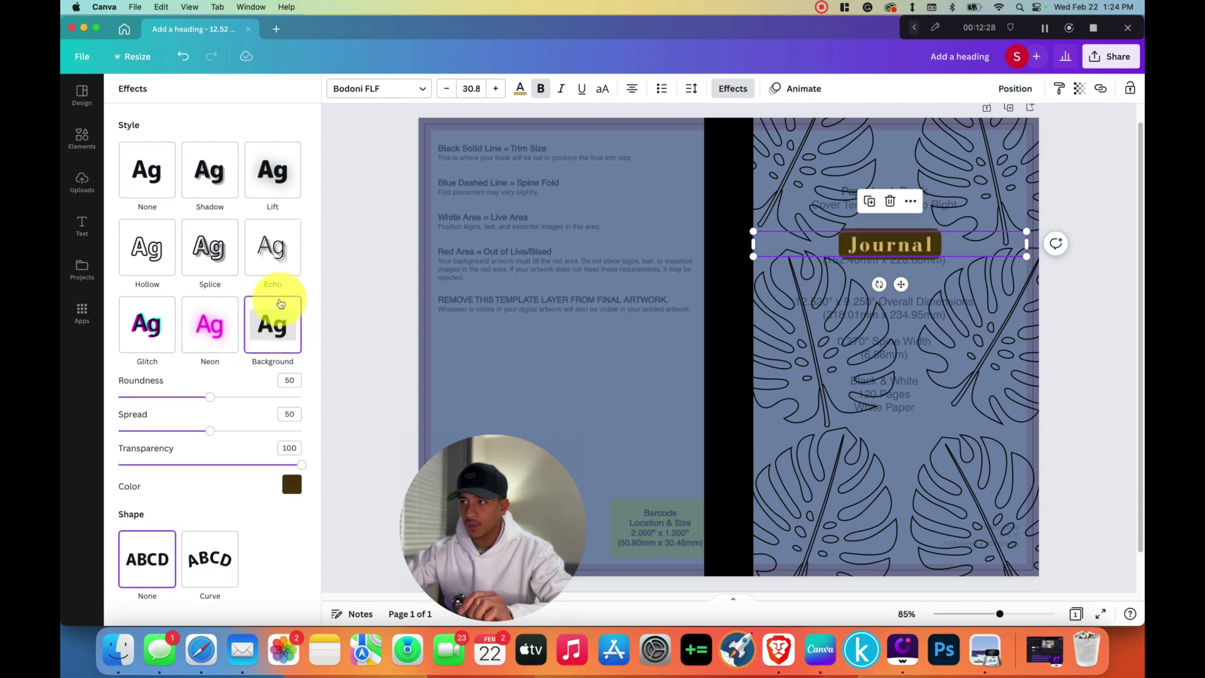
{"action": "left_click", "coordinate": [283, 182]}
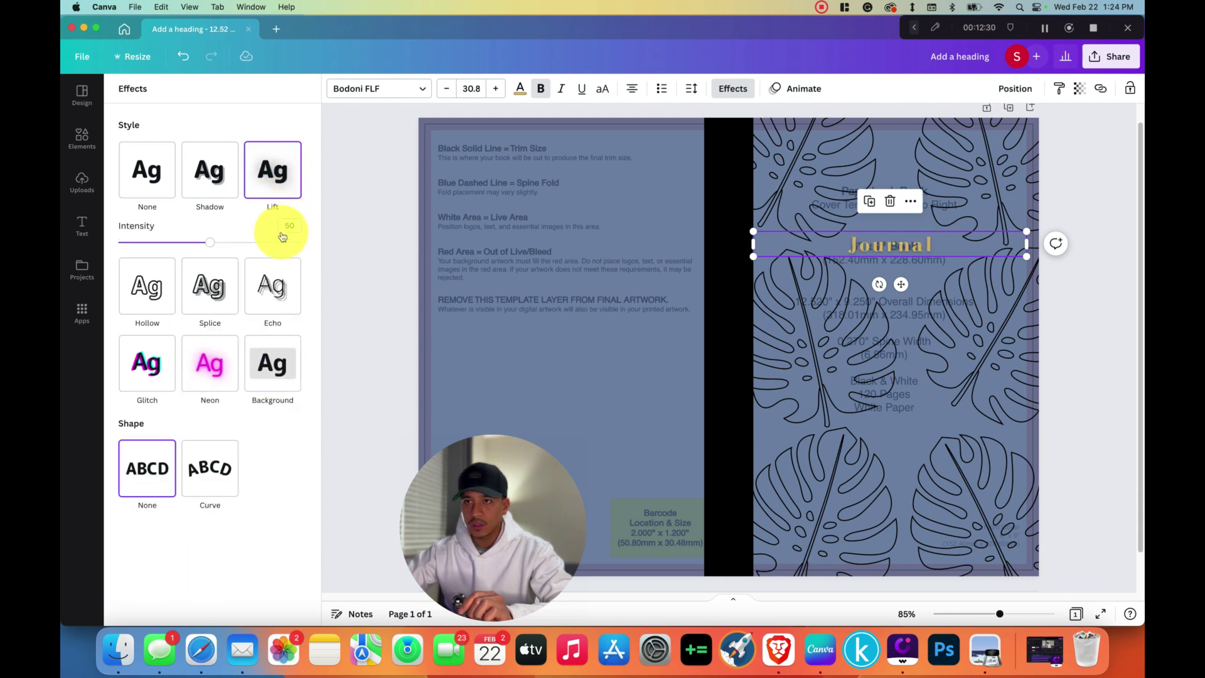
{"action": "left_click_drag", "start_coordinate": [210, 243], "coordinate": [1051, 314]}
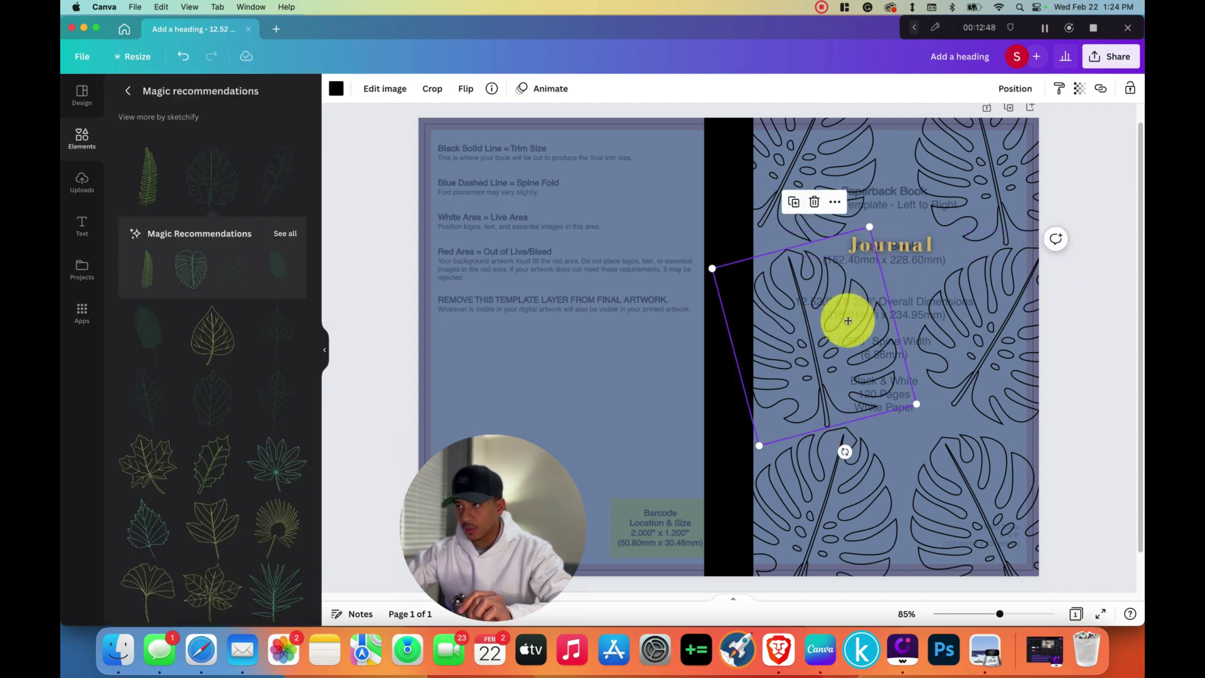
{"action": "left_click_drag", "start_coordinate": [848, 317], "coordinate": [846, 320]}
Step: Undo the stray leaf move, shift the top-right leaf slightly left, and select the KDP template overlay
{"action": "key", "text": "super+z"}
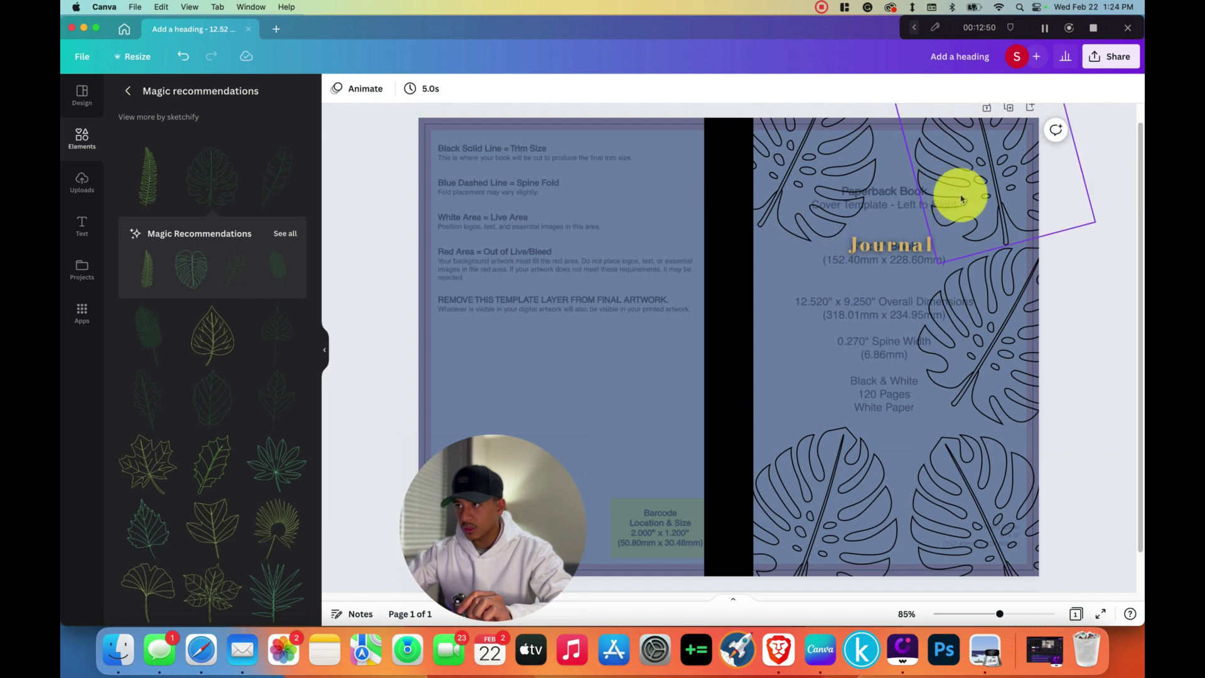
{"action": "left_click_drag", "start_coordinate": [972, 181], "coordinate": [974, 178]}
{"action": "left_click", "coordinate": [1069, 317]}
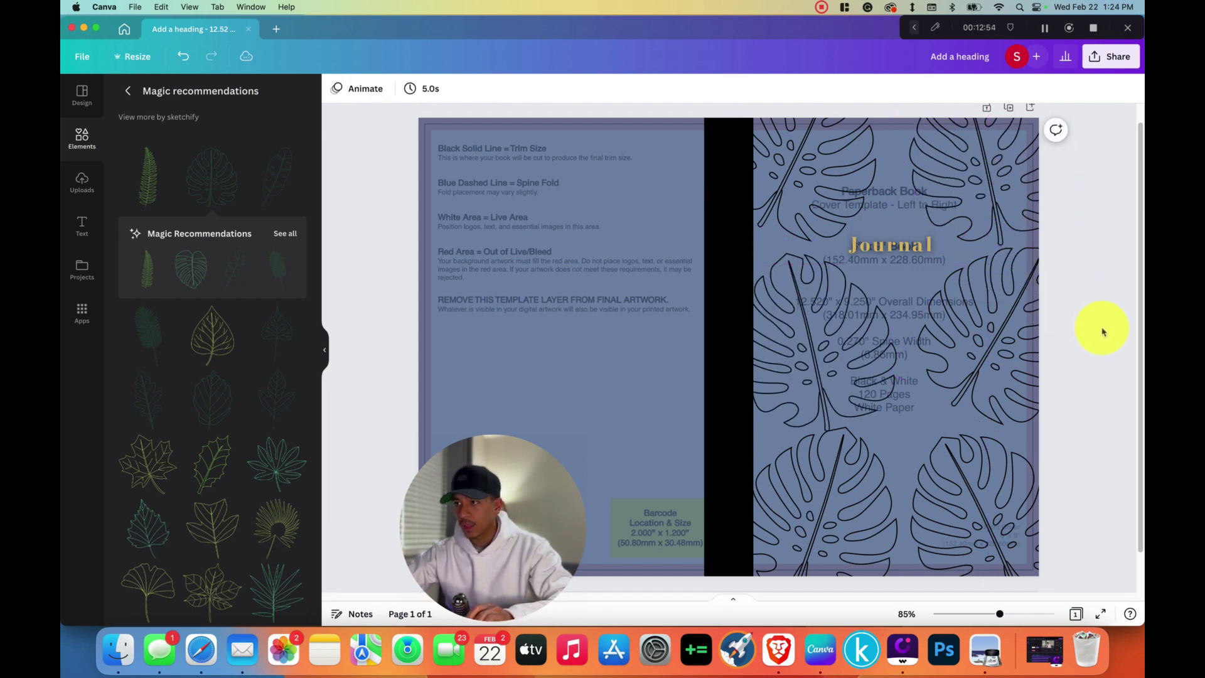
{"action": "left_click_drag", "start_coordinate": [418, 575], "coordinate": [117, 562]}
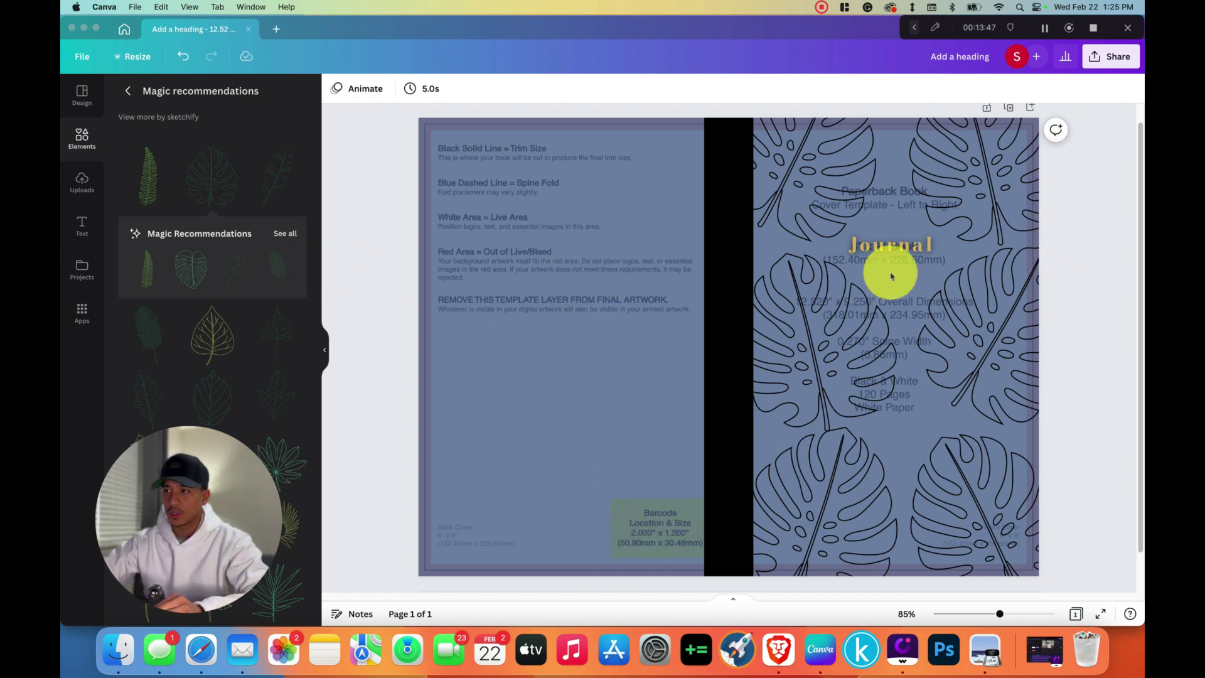
{"action": "left_click", "coordinate": [481, 191]}
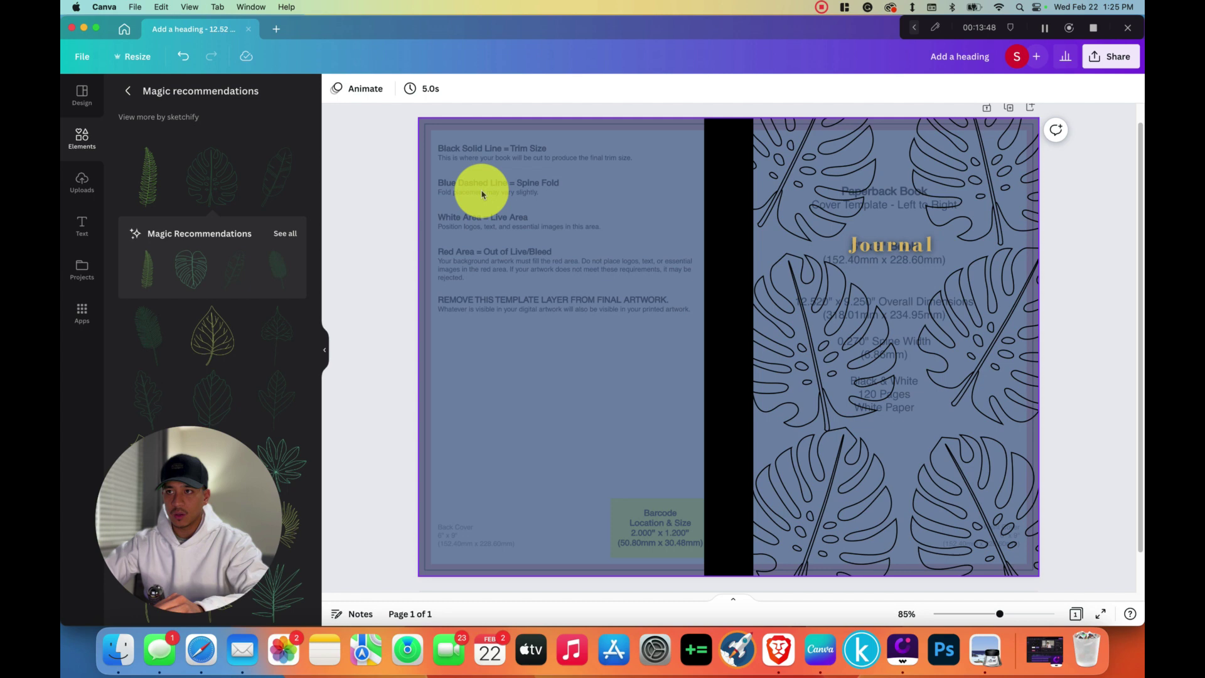
{"action": "left_click", "coordinate": [451, 143]}
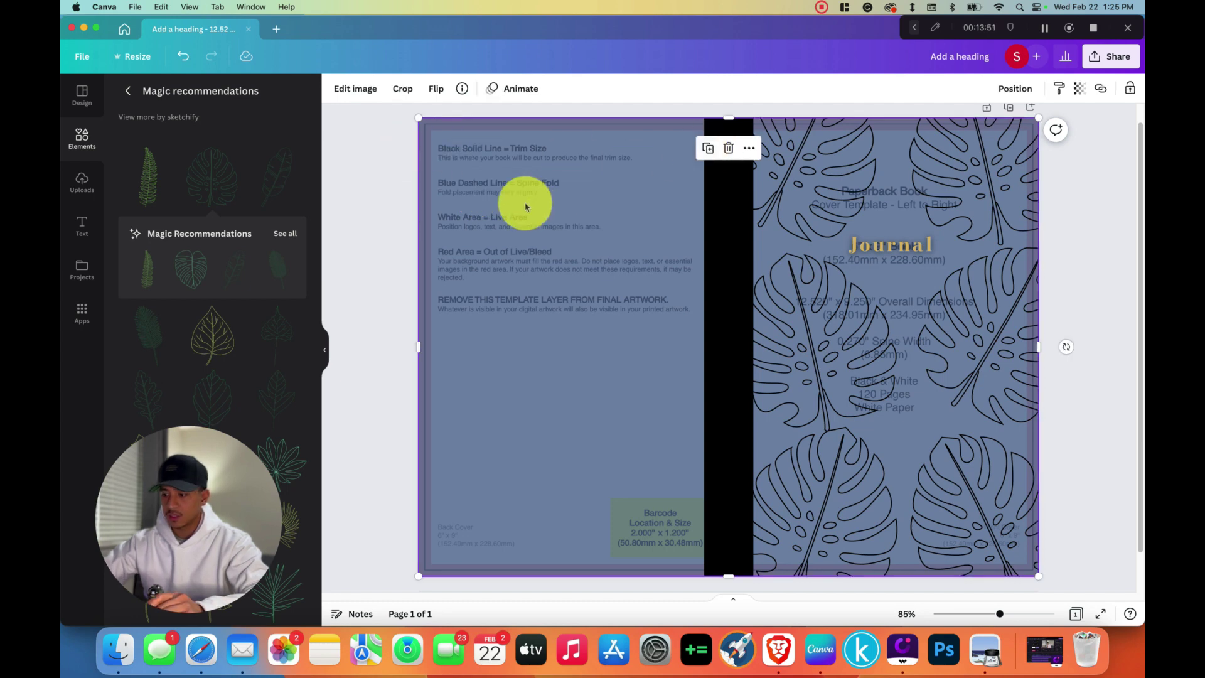
Step: Delete the selected KDP template overlay image from the design
{"action": "key", "text": "Delete"}
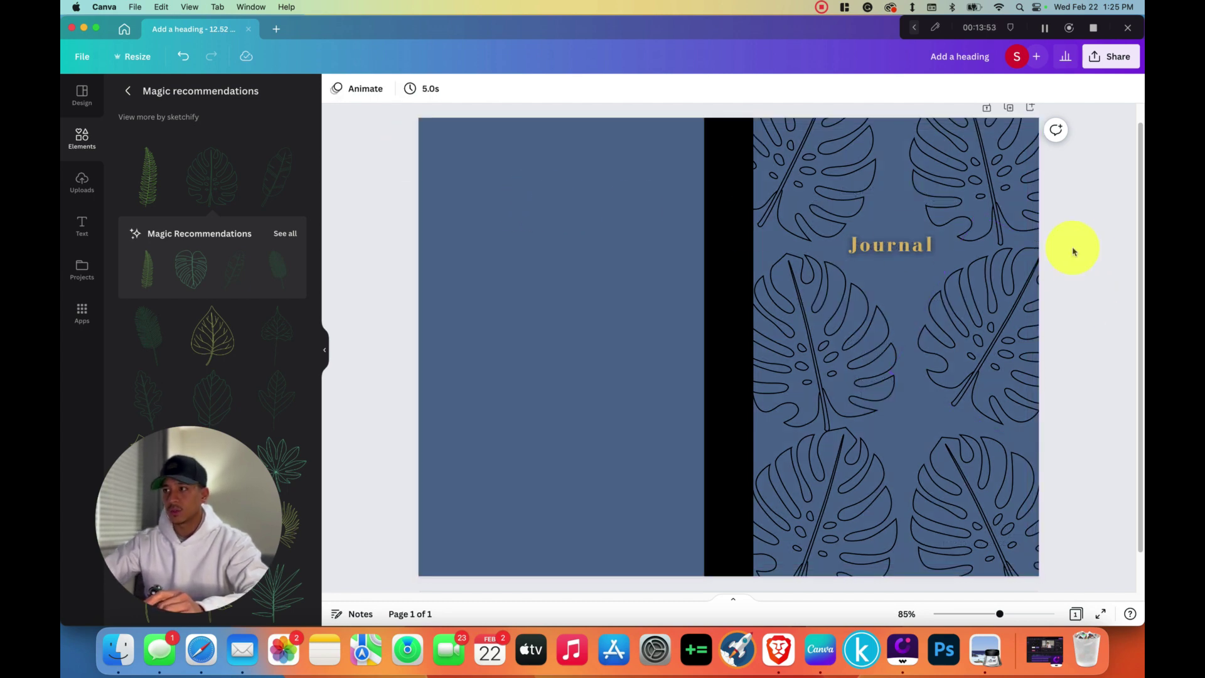